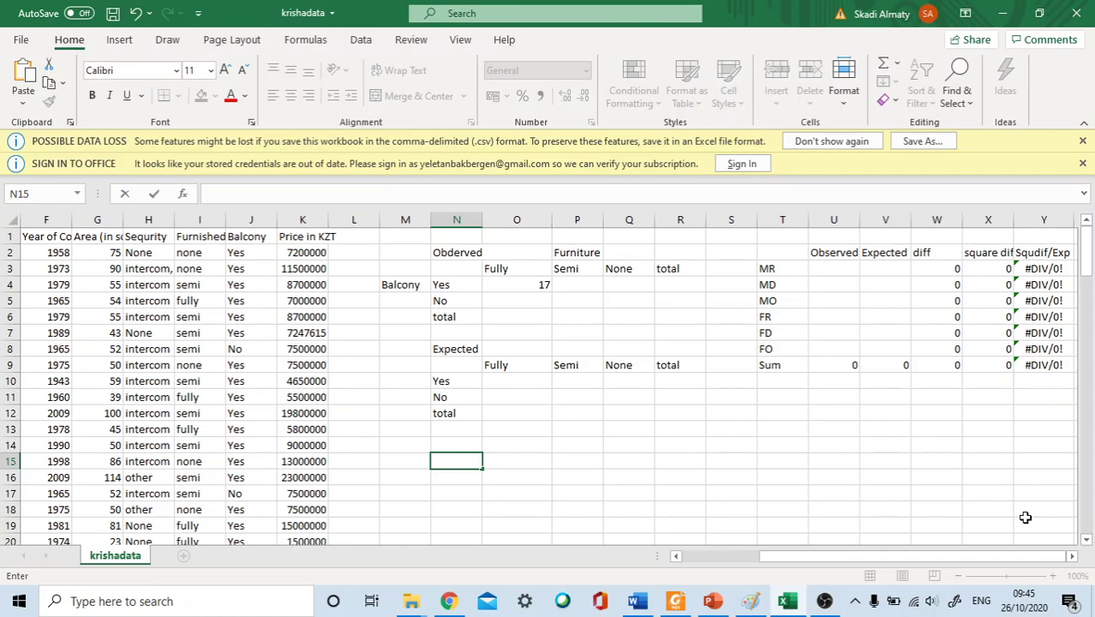
pyautogui.click(199, 220)
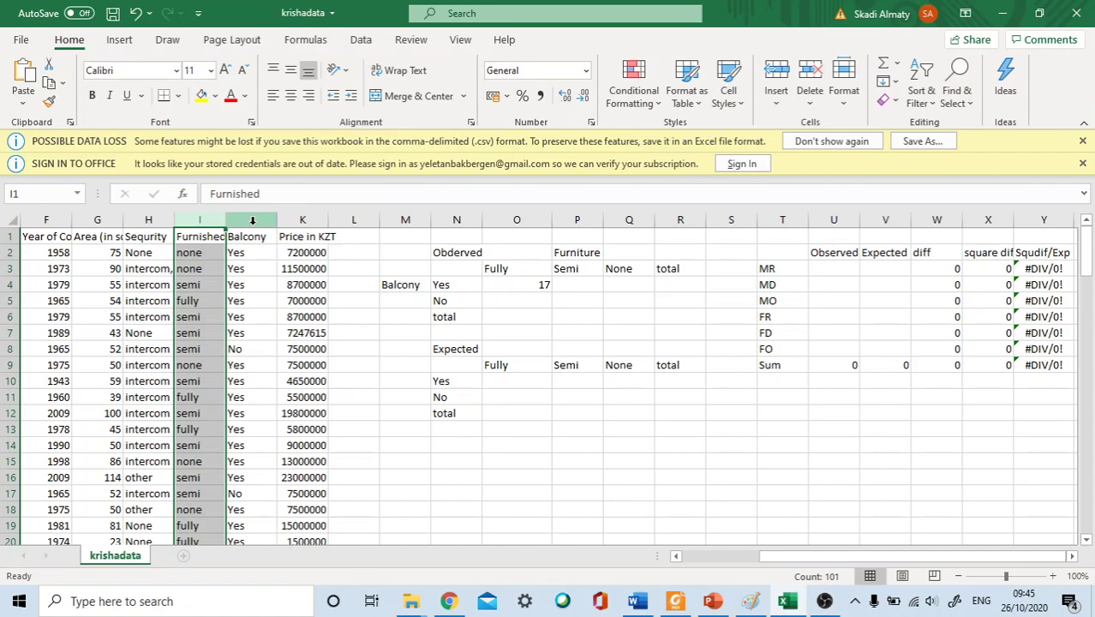
pyautogui.click(251, 220)
pyautogui.click(204, 233)
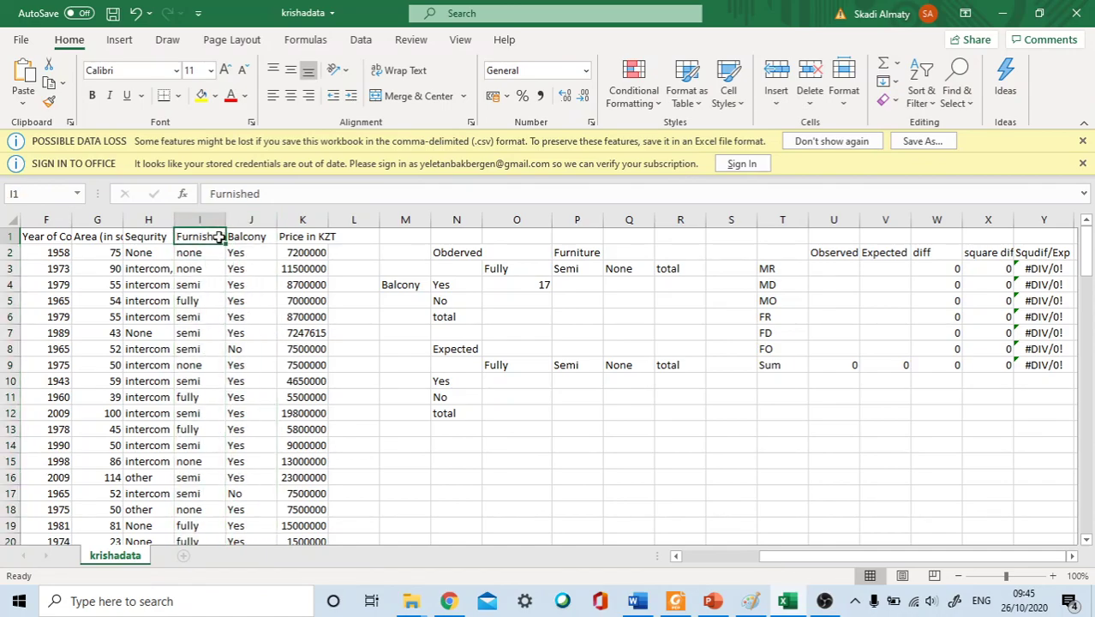
# - Label cell N14 "H0" and enter the null hypothesis "Apartment's furnishing level is independent on existing balcony" in O14
pyautogui.click(440, 441)
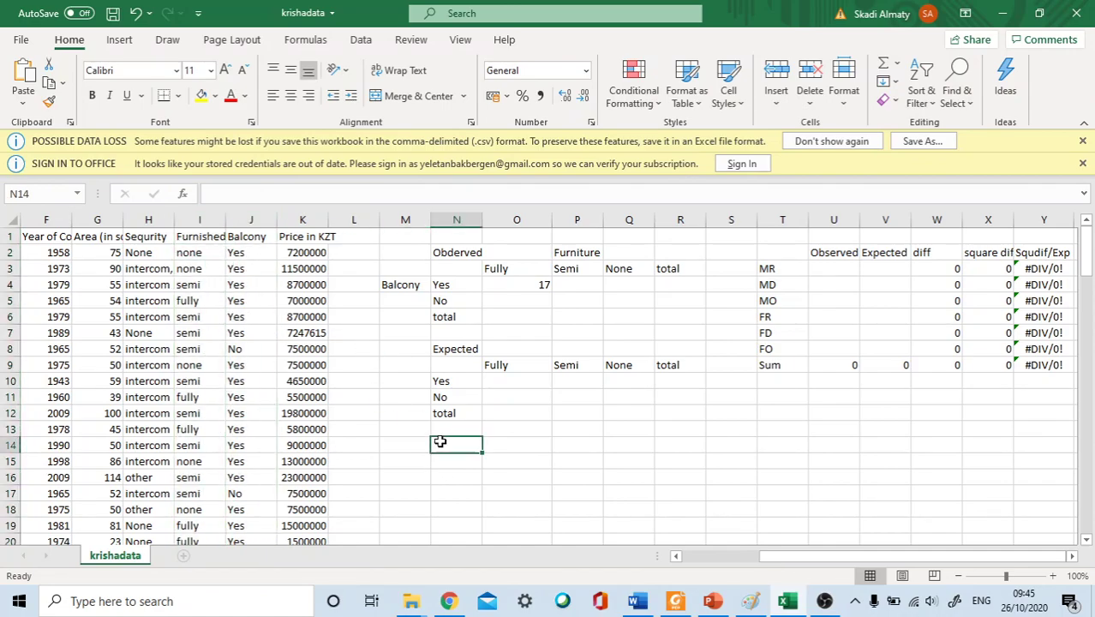
pyautogui.write('H0')
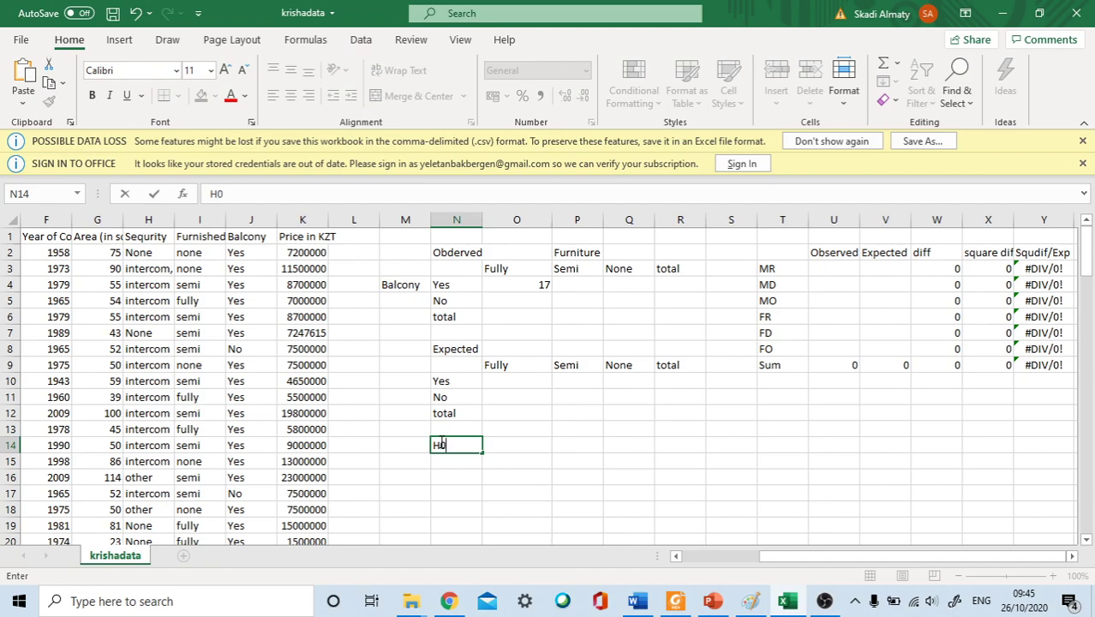
pyautogui.click(505, 450)
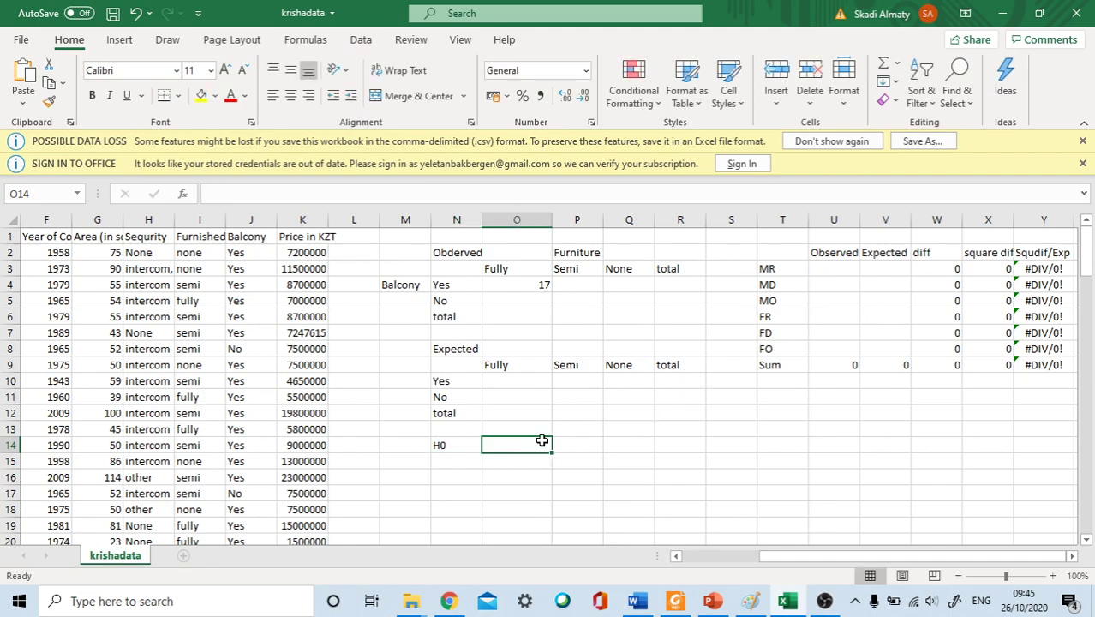
pyautogui.write("Apartment's fu")
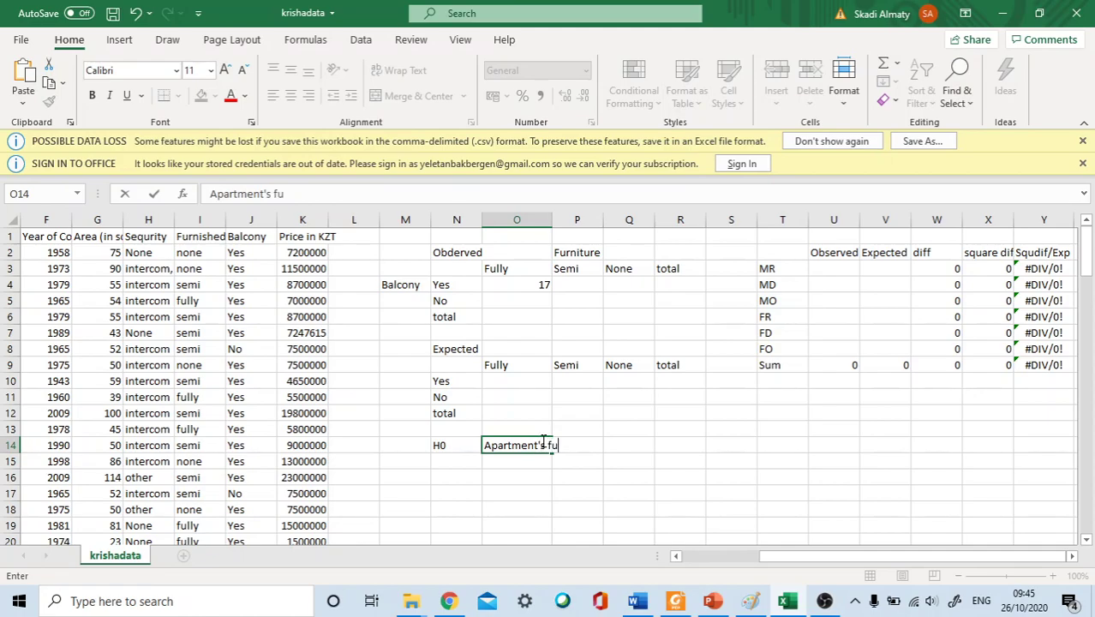
pyautogui.write('rnishing level')
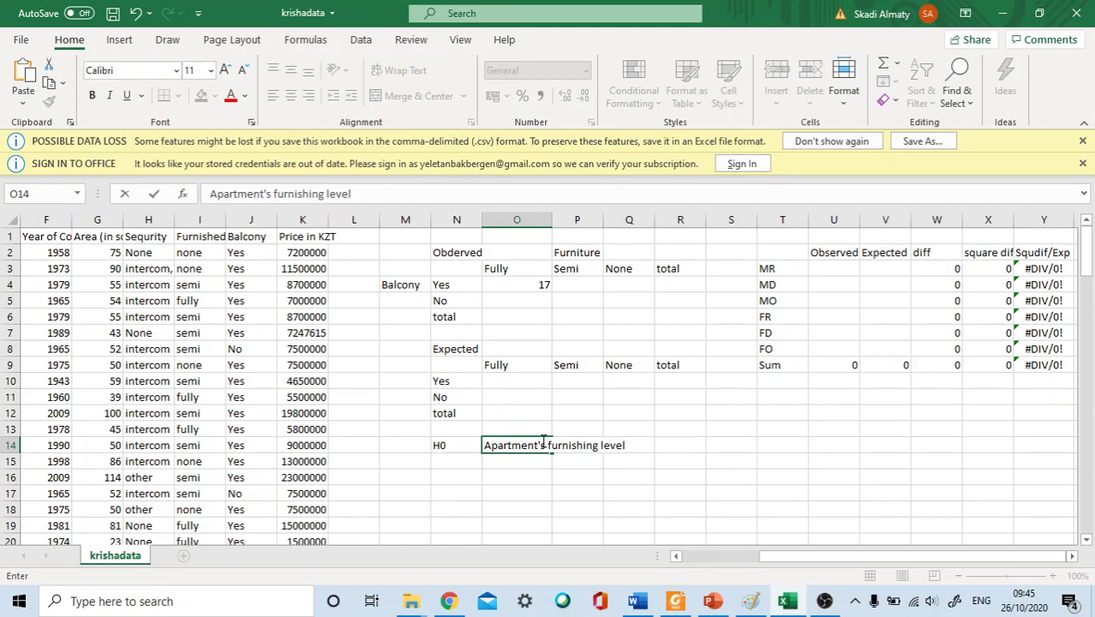
pyautogui.write(' is independen')
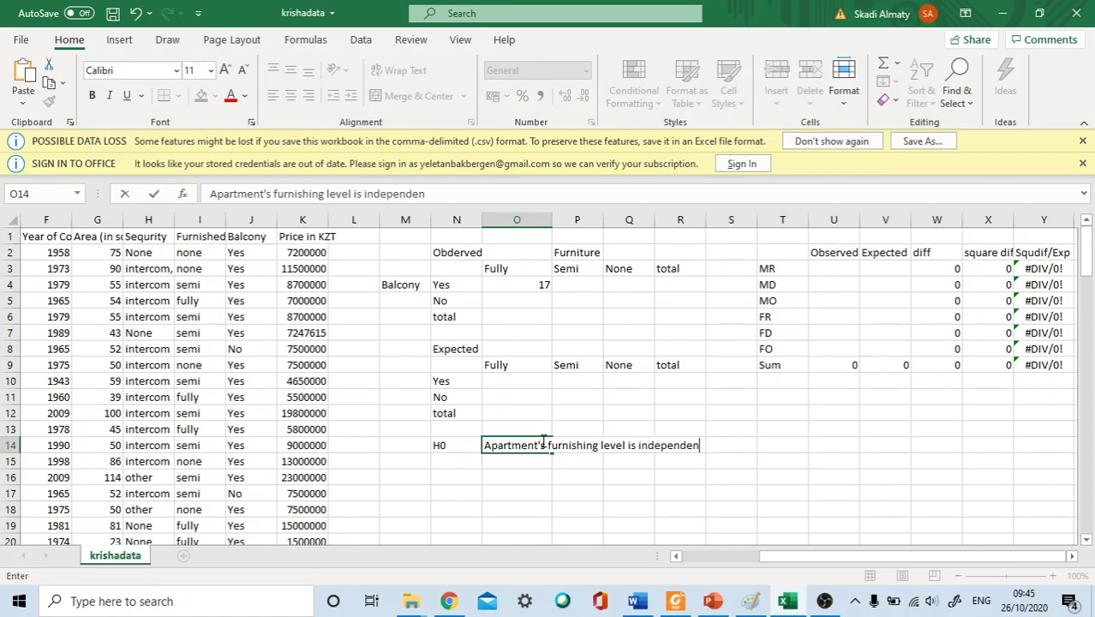
pyautogui.write('t on existing ba')
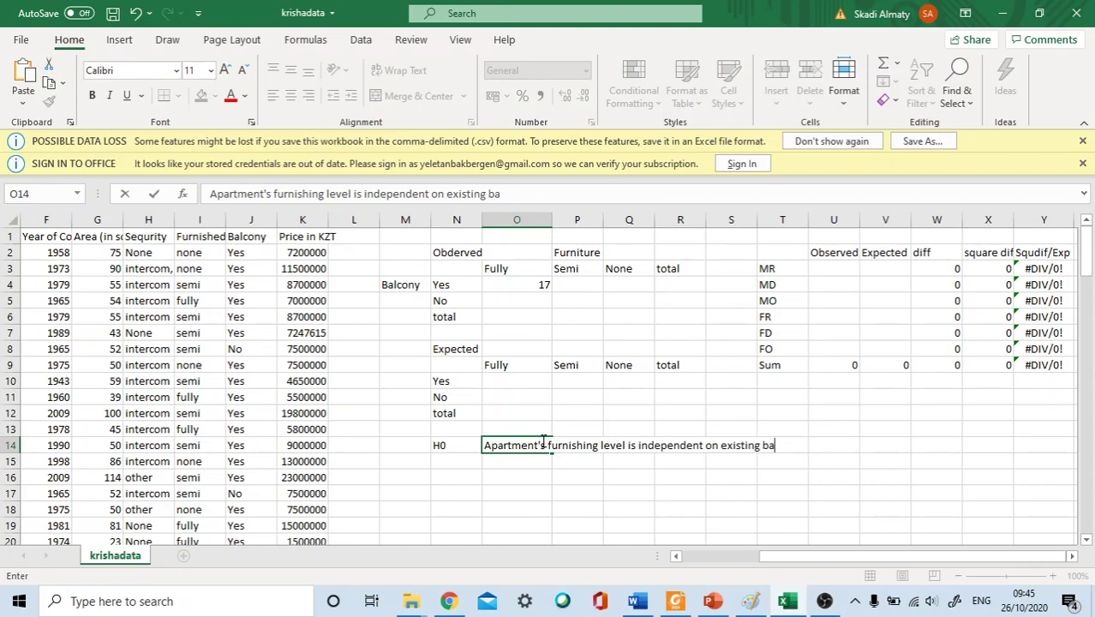
pyautogui.write('lcony')
# - Label cell N15 "H1" for the alternative hypothesis
pyautogui.click(445, 460)
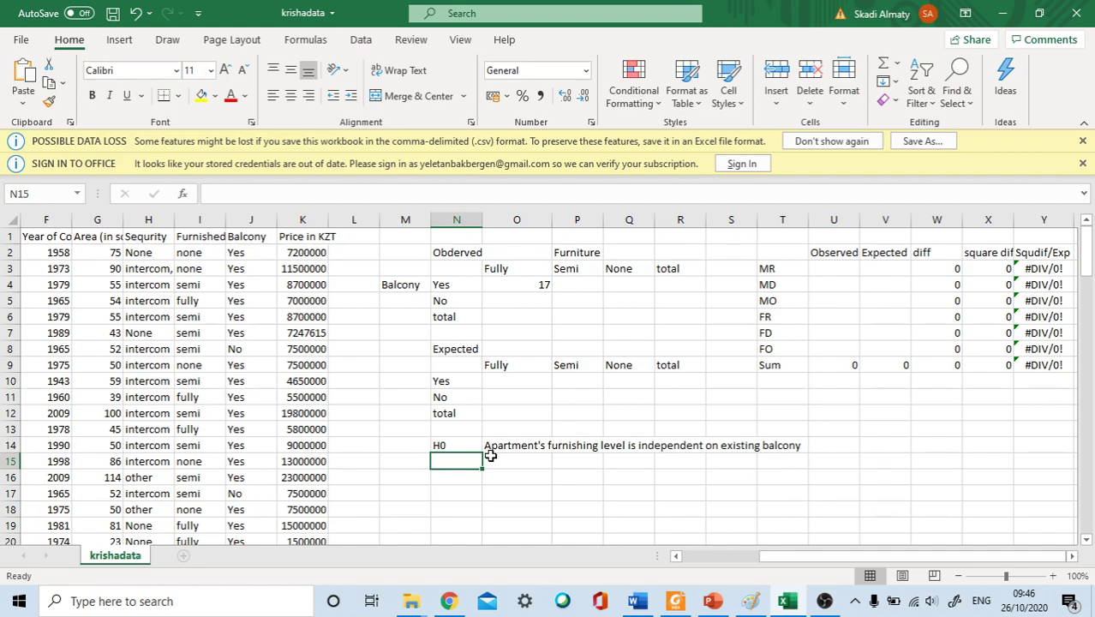
pyautogui.write('H0')
pyautogui.press('BackSpace')
pyautogui.write('1')
pyautogui.click(490, 456)
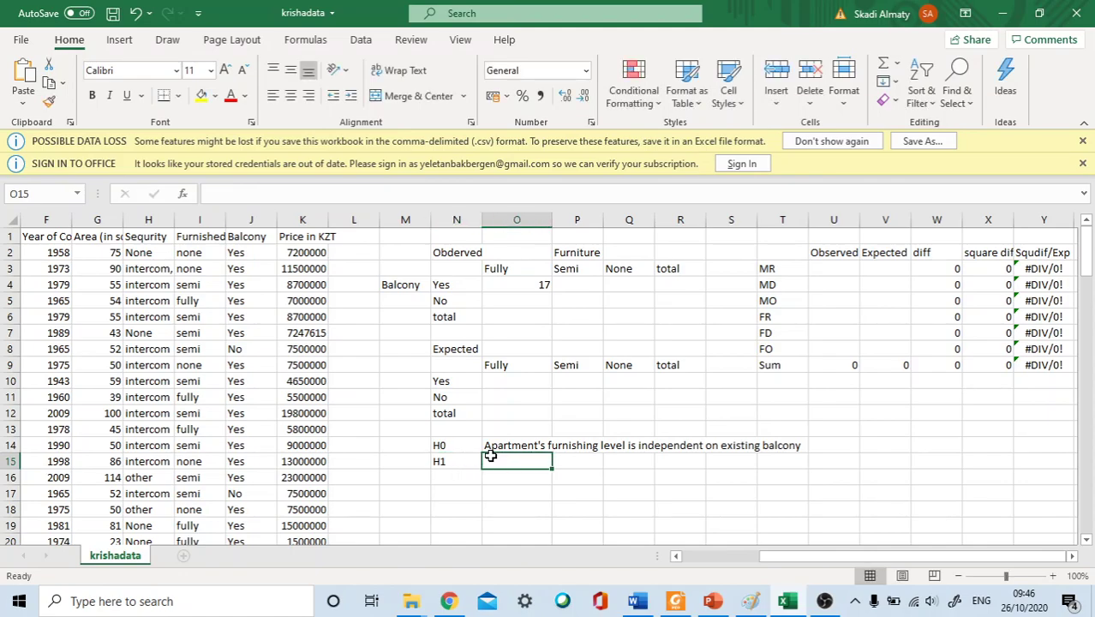
# - Copy the H0 statement from O14 into O15 beside the H1 label
pyautogui.click(502, 444)
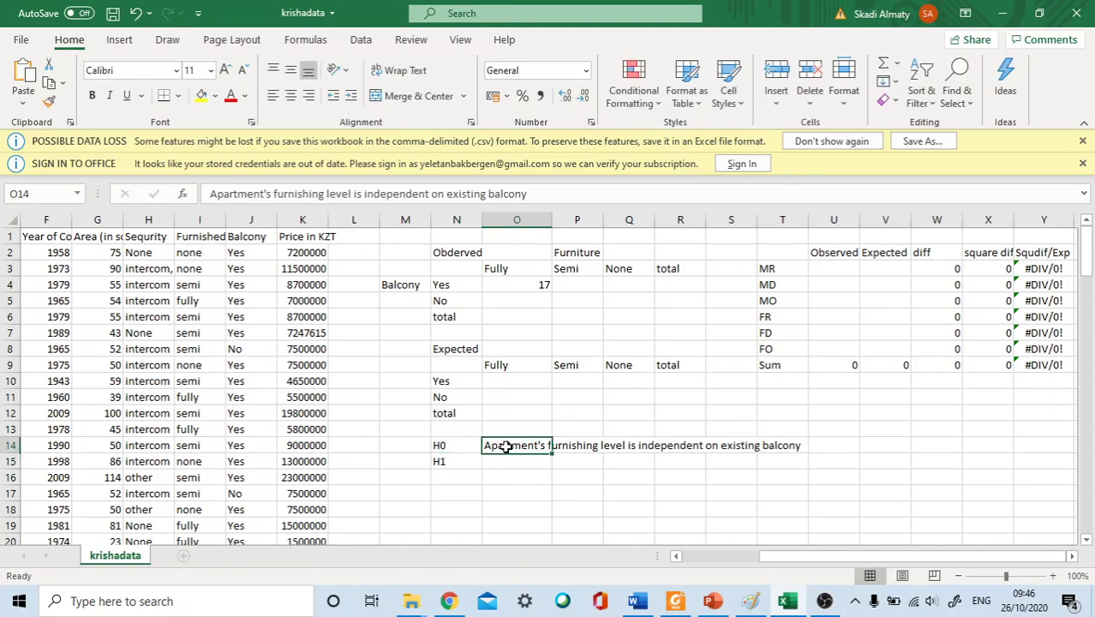
pyautogui.moveTo(540, 194); pyautogui.dragTo(206, 209)
pyautogui.hotkey('ctrl', 'c')
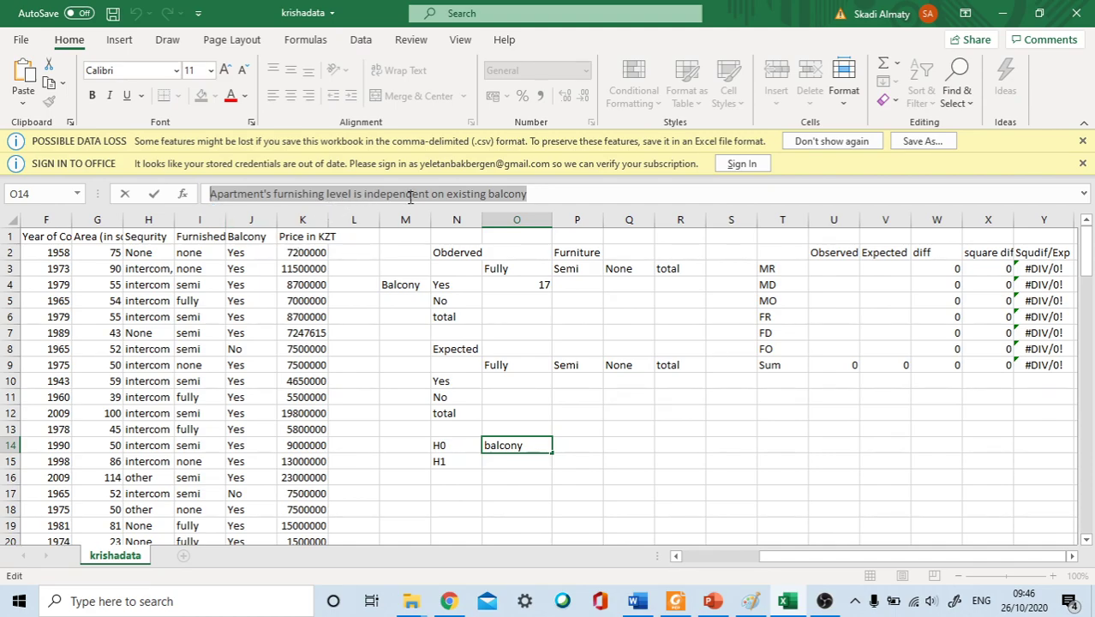
pyautogui.click(501, 463)
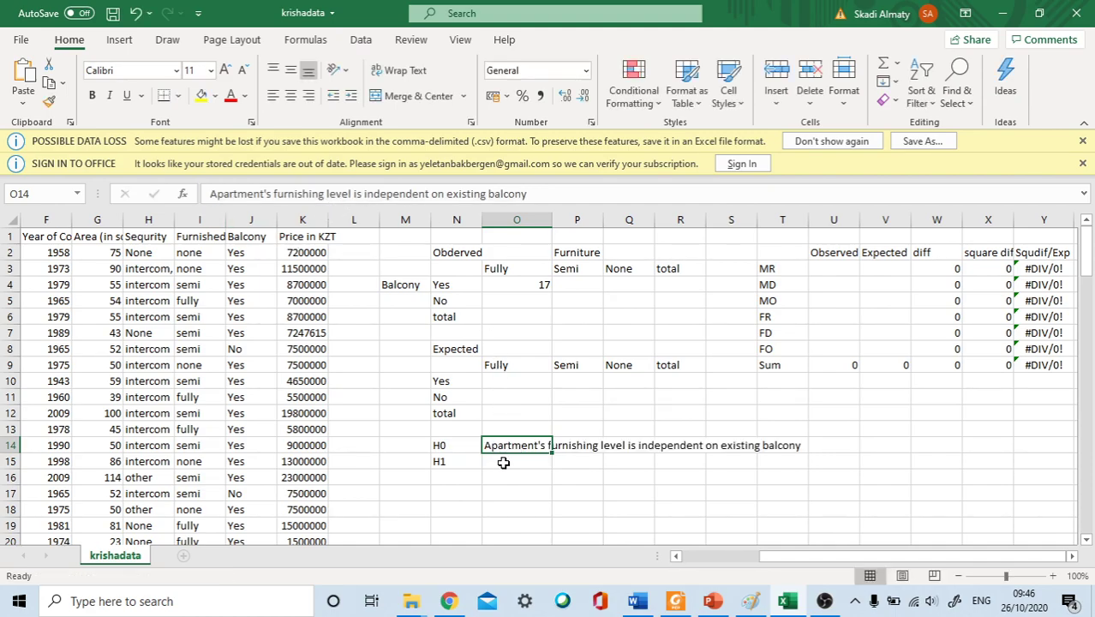
pyautogui.hotkey('ctrl', 'v')
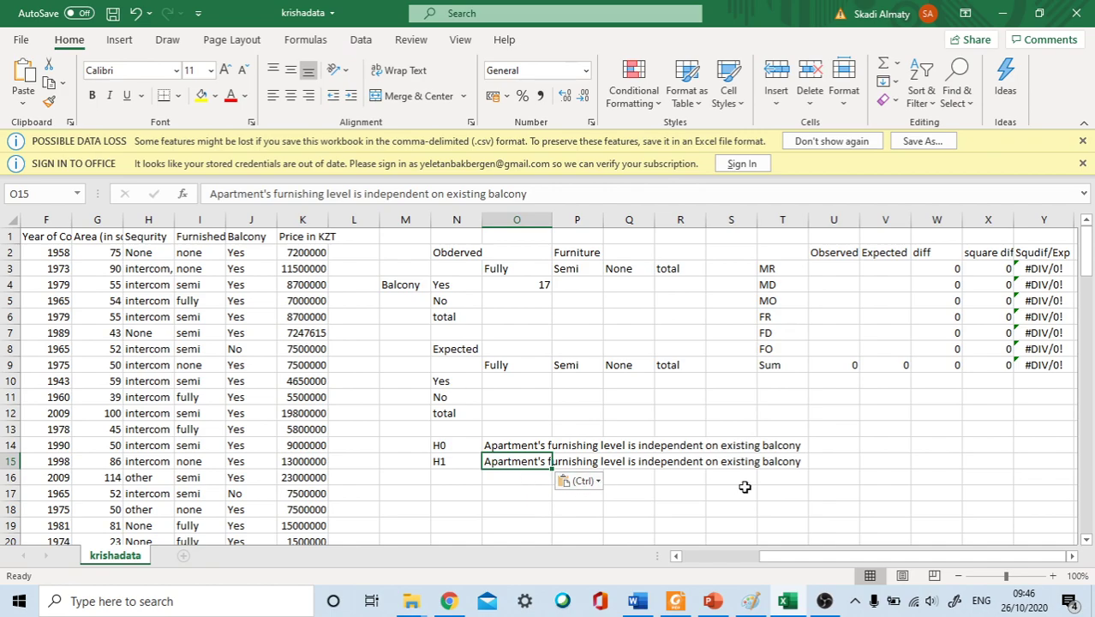
# - Change "independent" to "dependent" in the H1 statement in O15
pyautogui.click(382, 195)
pyautogui.click(382, 195)
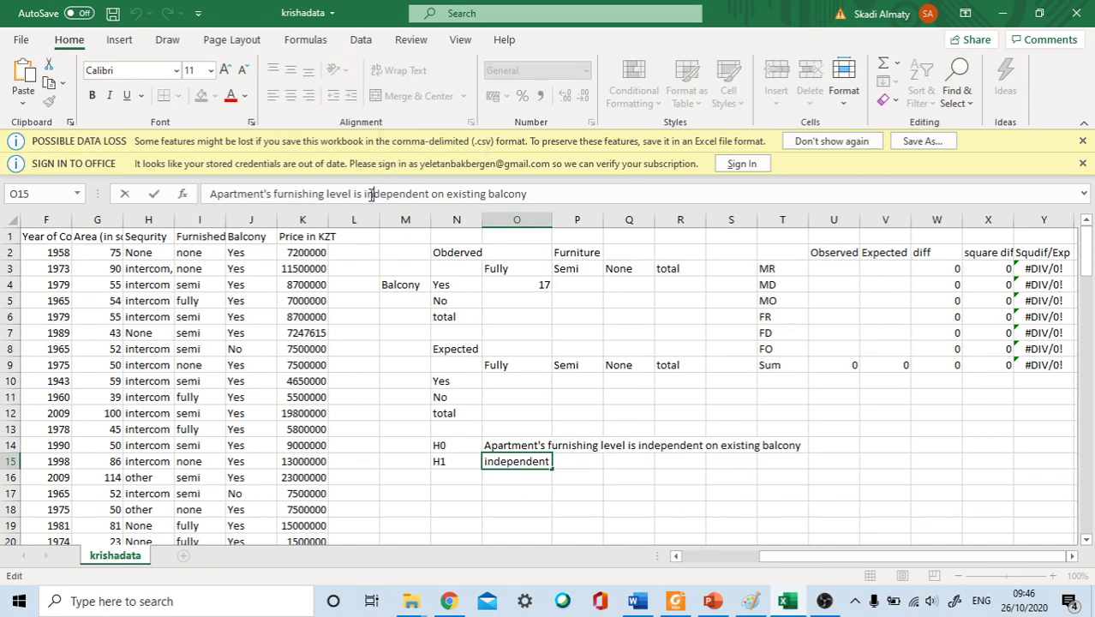
pyautogui.press('BackSpace')
pyautogui.press('BackSpace')
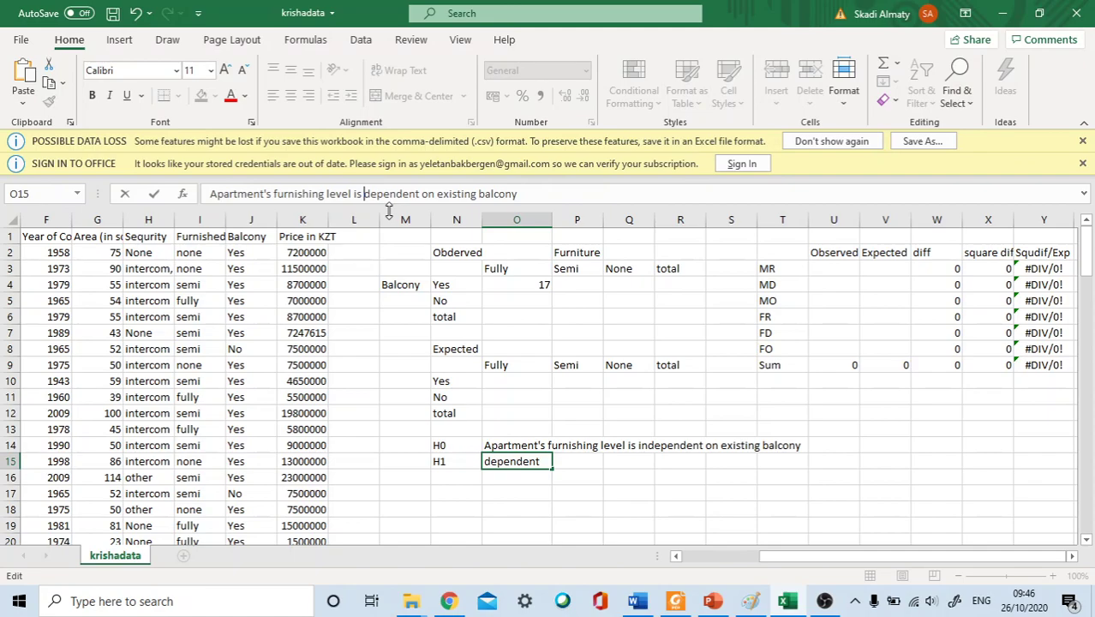
pyautogui.click(622, 480)
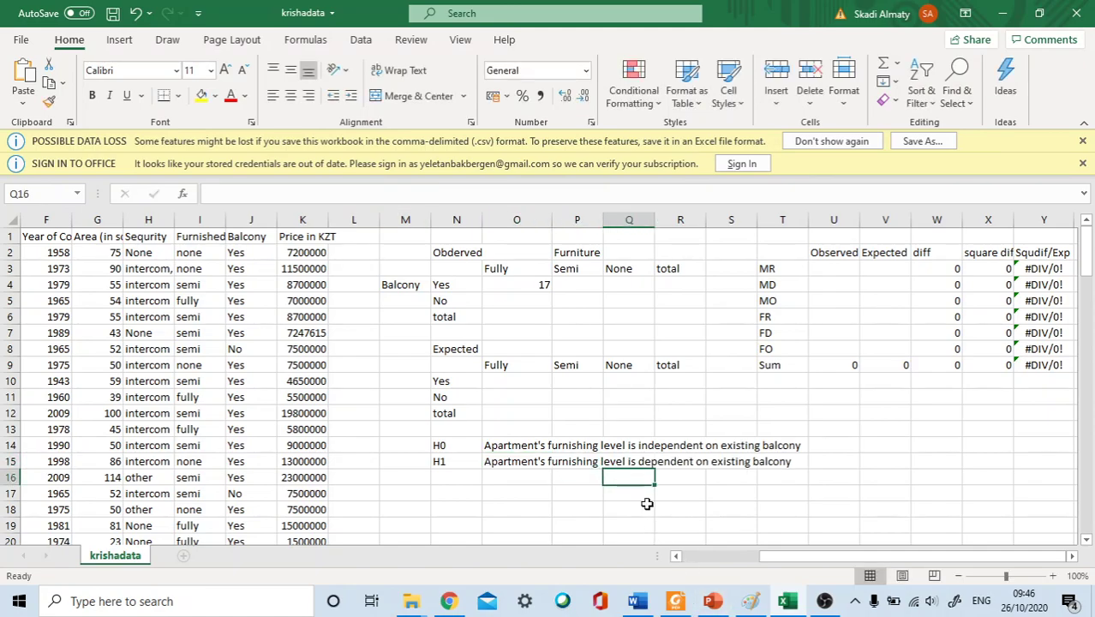
pyautogui.hotkey('alt', 'Tab')
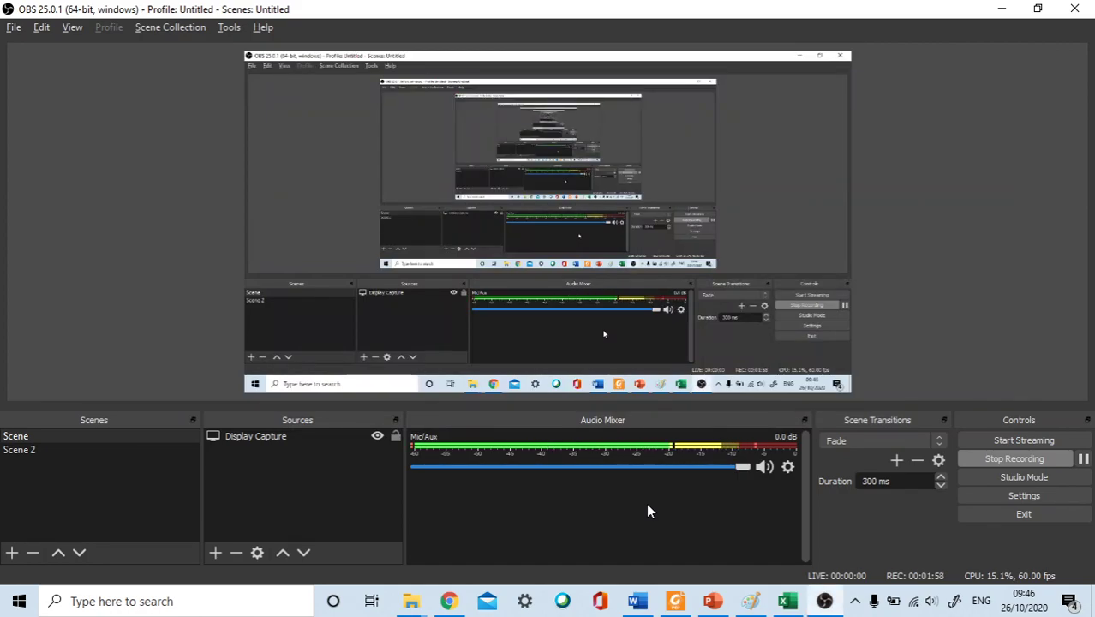
pyautogui.hotkey('alt', 'Tab')
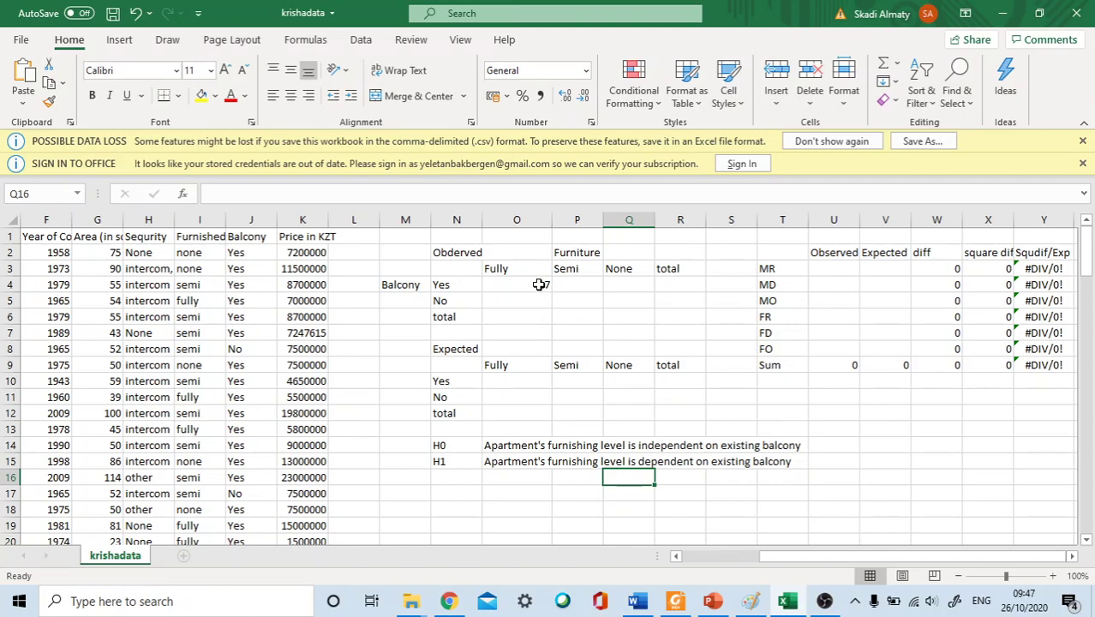
pyautogui.click(534, 284)
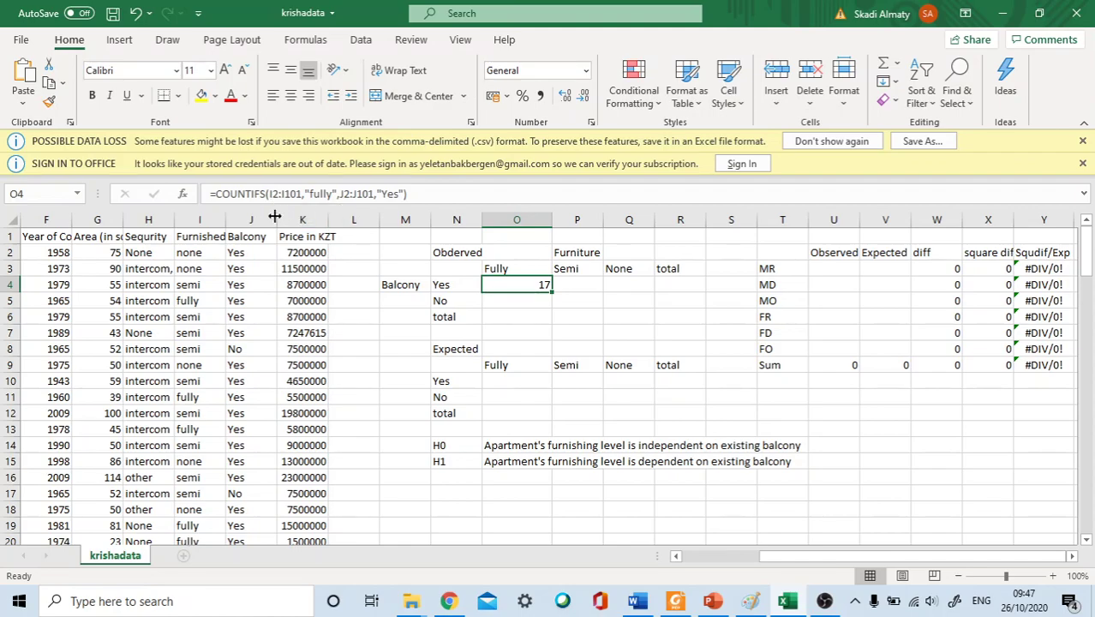
pyautogui.click(206, 221)
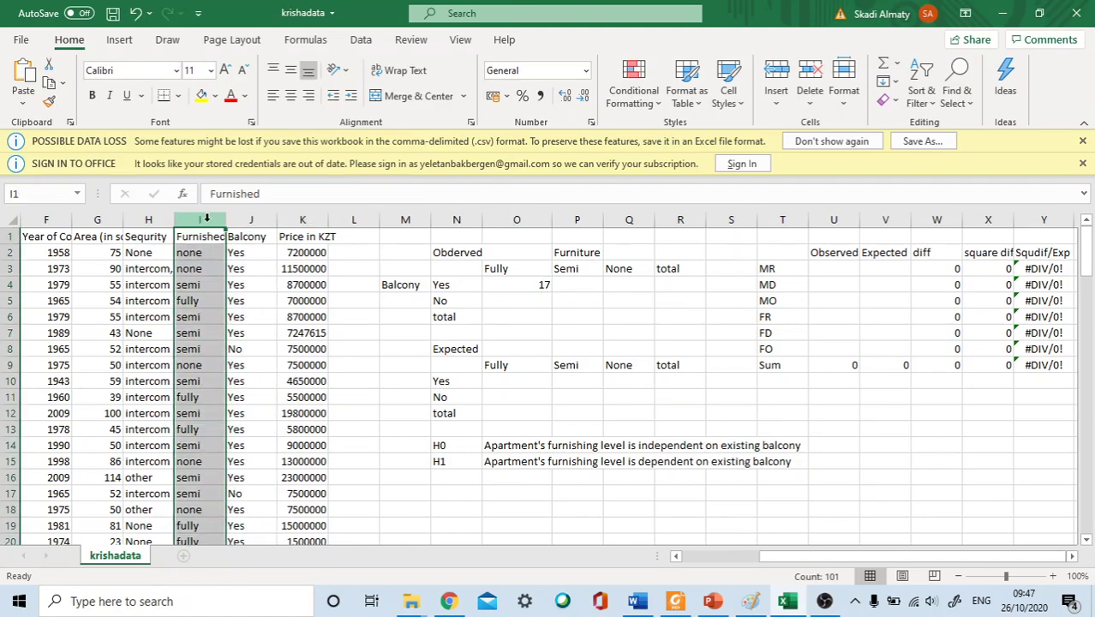
pyautogui.click(526, 286)
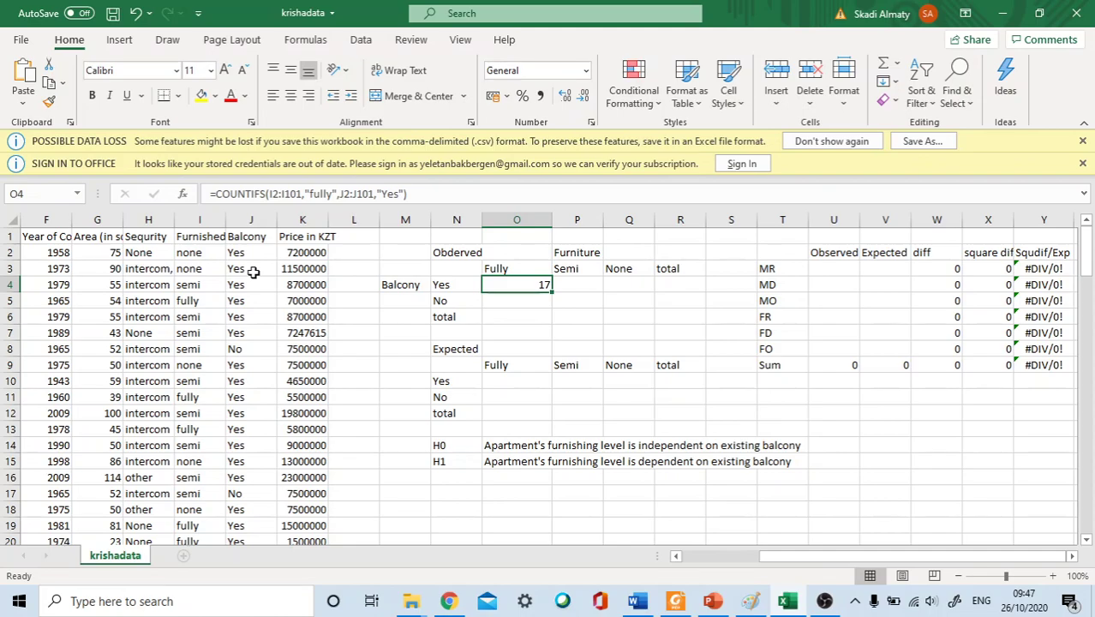
# - Start a COUNTIFS formula in O5, the observed Fully/No cell, and open its function arguments
pyautogui.click(508, 302)
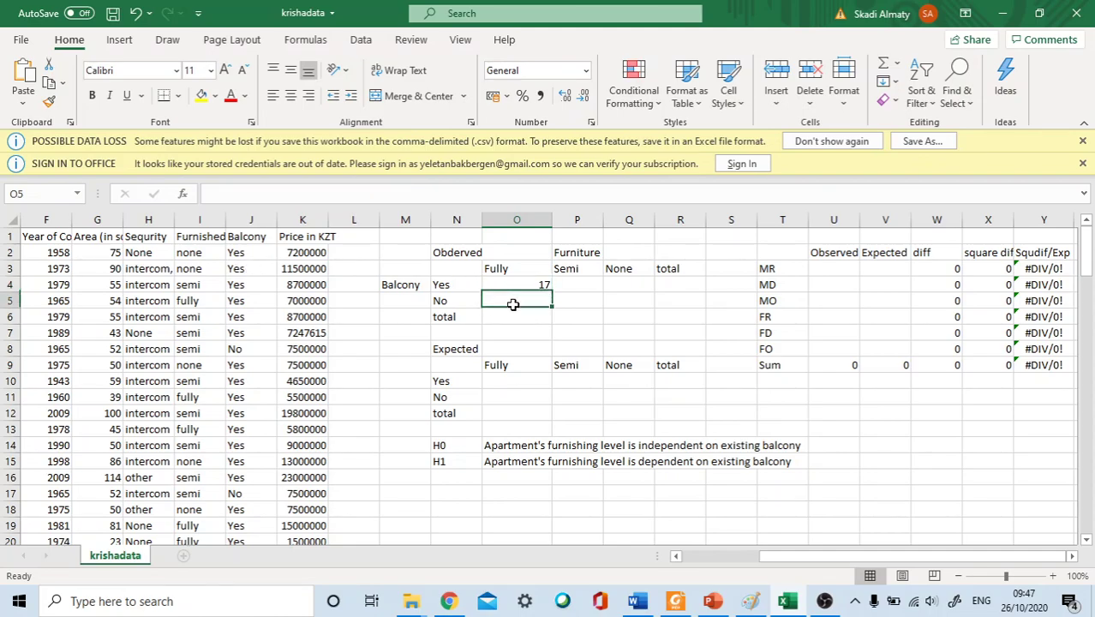
pyautogui.write('=')
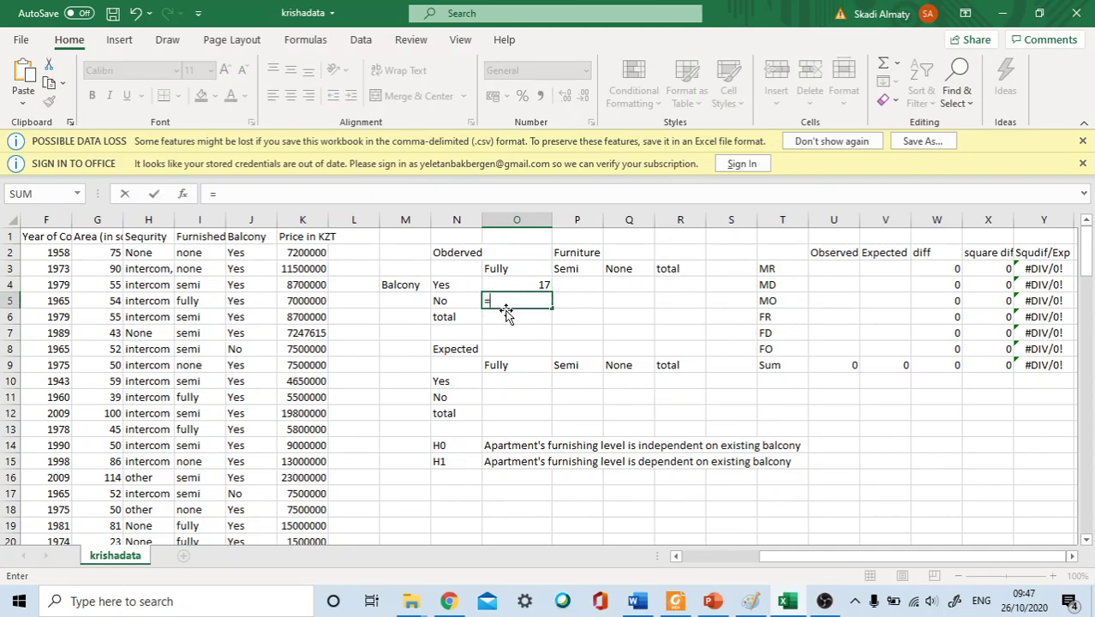
pyautogui.write('cou')
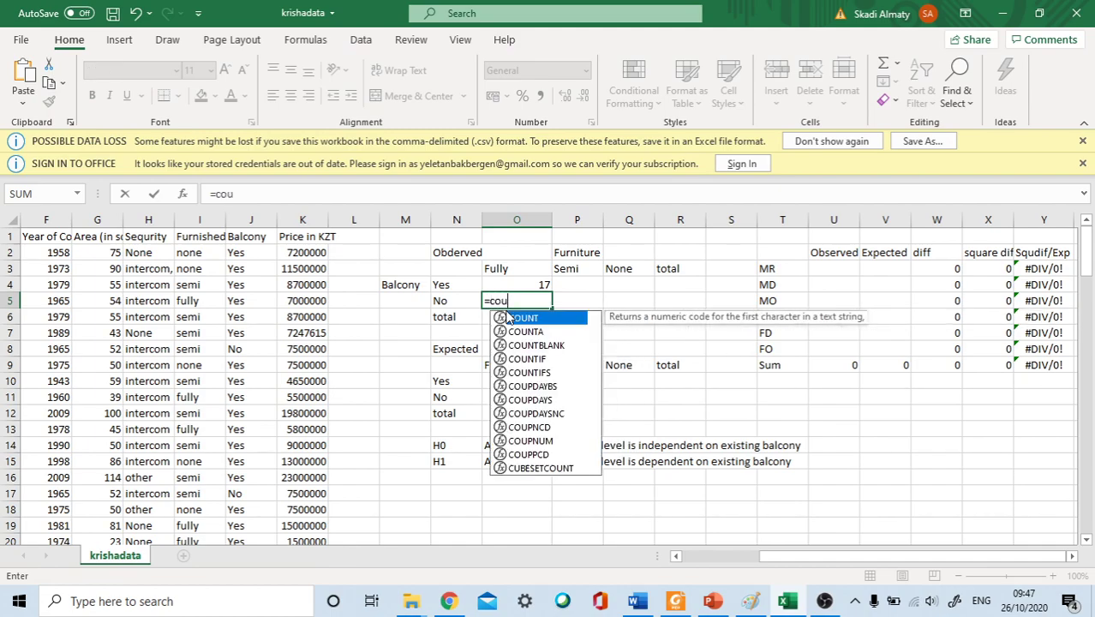
pyautogui.press('Down')
pyautogui.press('Down')
pyautogui.press('Down')
pyautogui.press('Down')
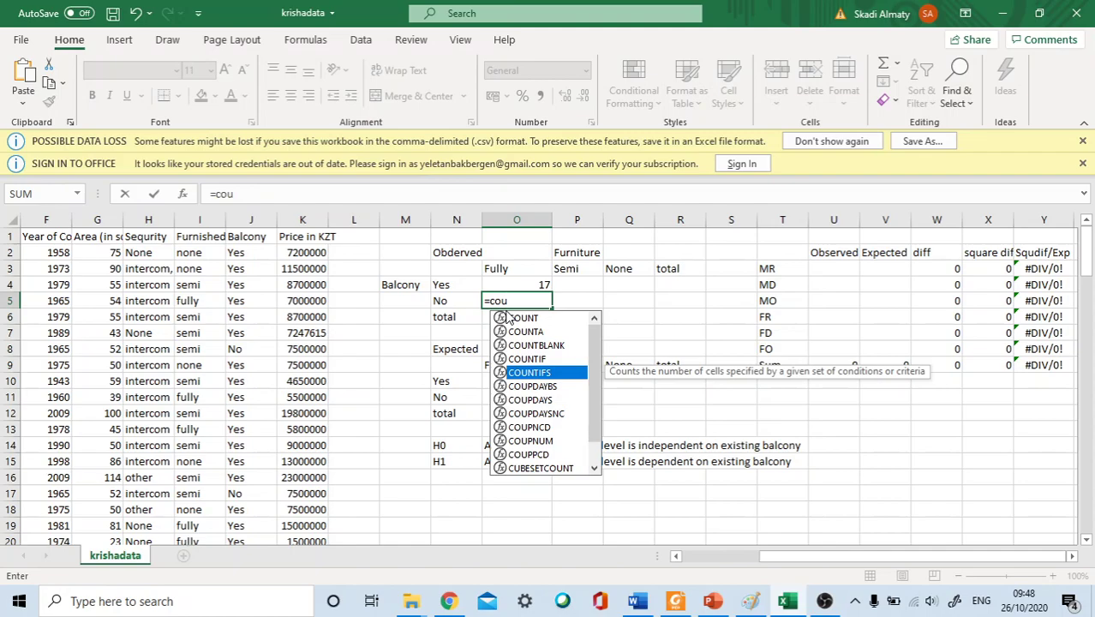
pyautogui.press('Tab')
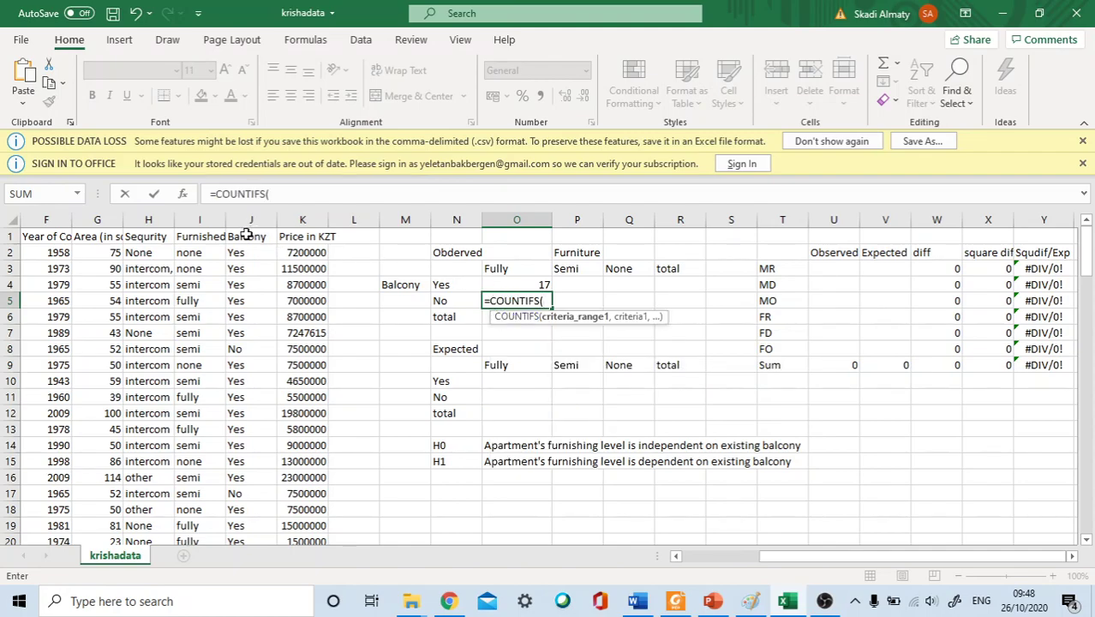
pyautogui.click(184, 196)
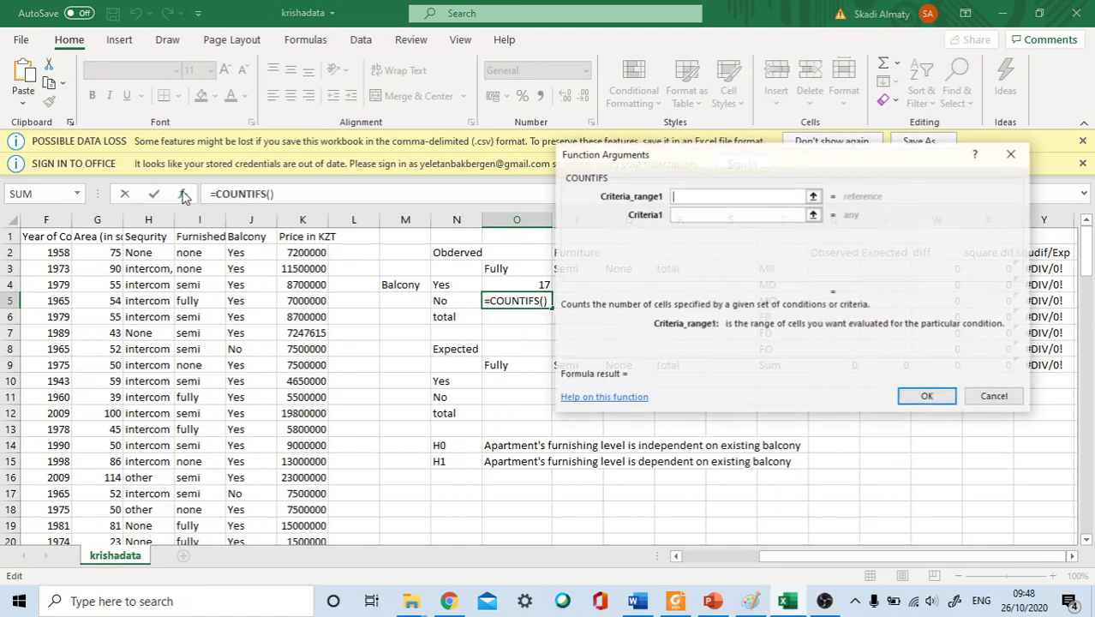
# - Set the first COUNTIFS criteria range for O5 to i2:i101 with the criterion "fully"
pyautogui.moveTo(752, 156); pyautogui.dragTo(797, 158)
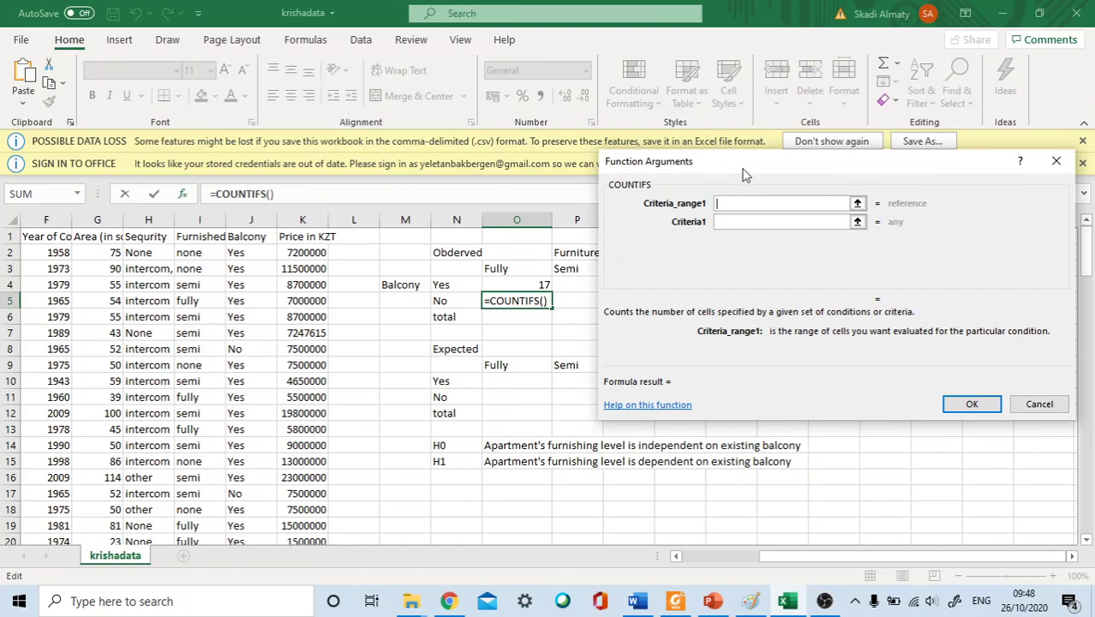
pyautogui.moveTo(758, 169); pyautogui.dragTo(777, 181)
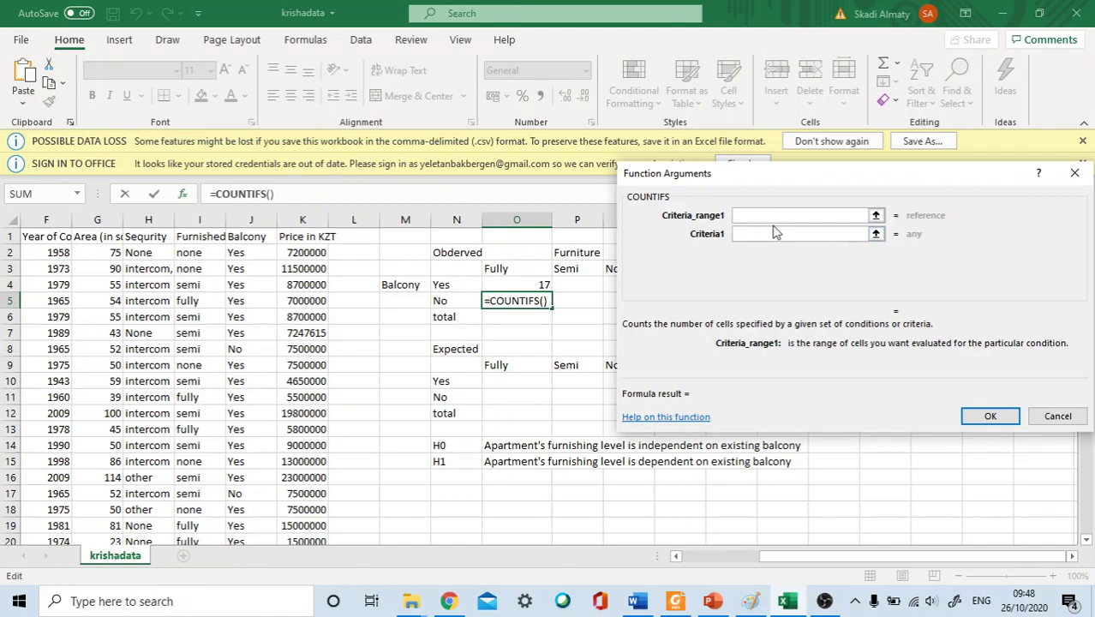
pyautogui.write('i2:')
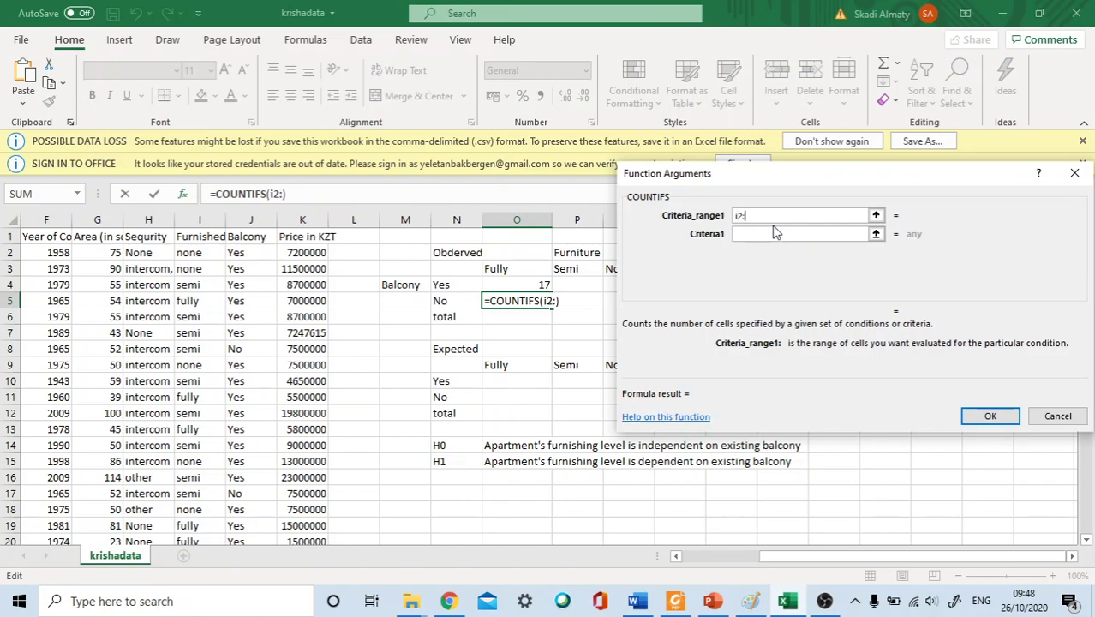
pyautogui.write('i101')
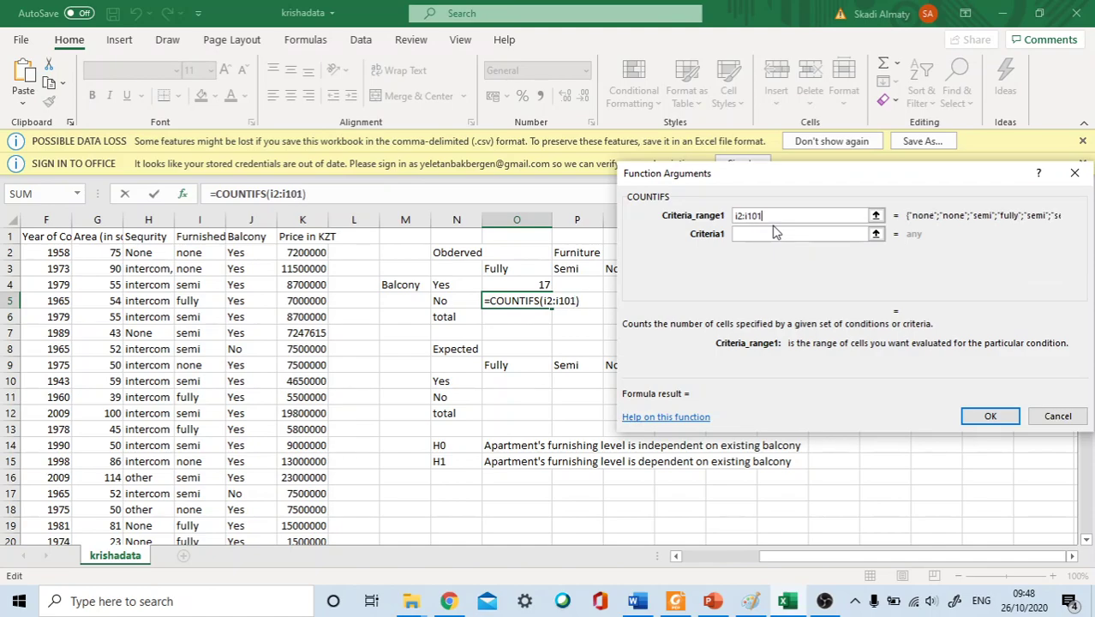
pyautogui.click(767, 233)
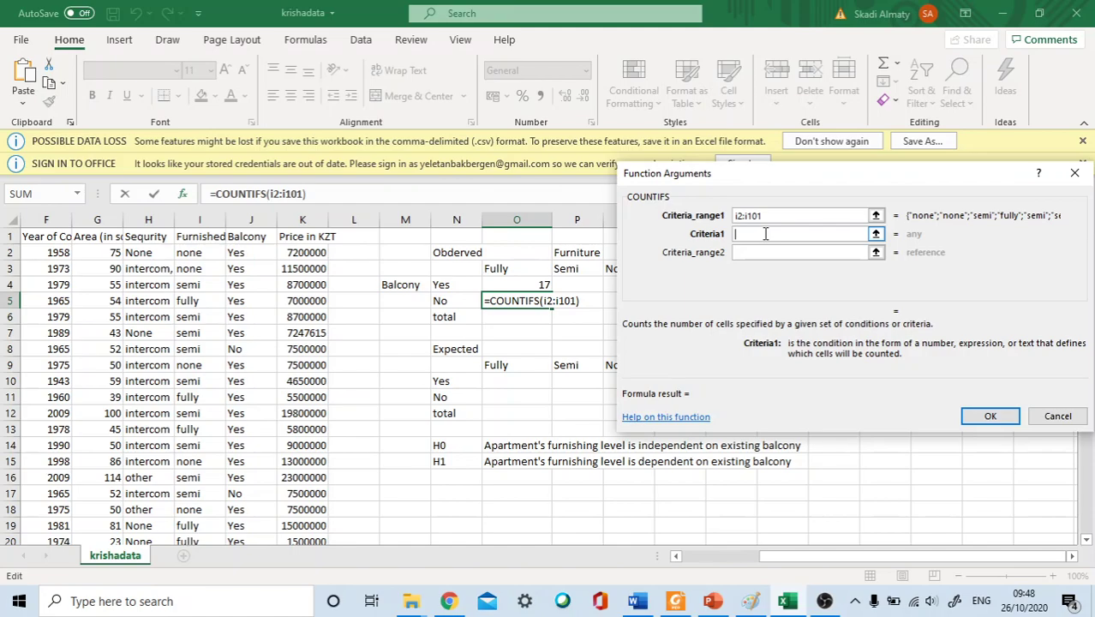
pyautogui.write('""')
pyautogui.press('BackSpace')
pyautogui.write('fully')
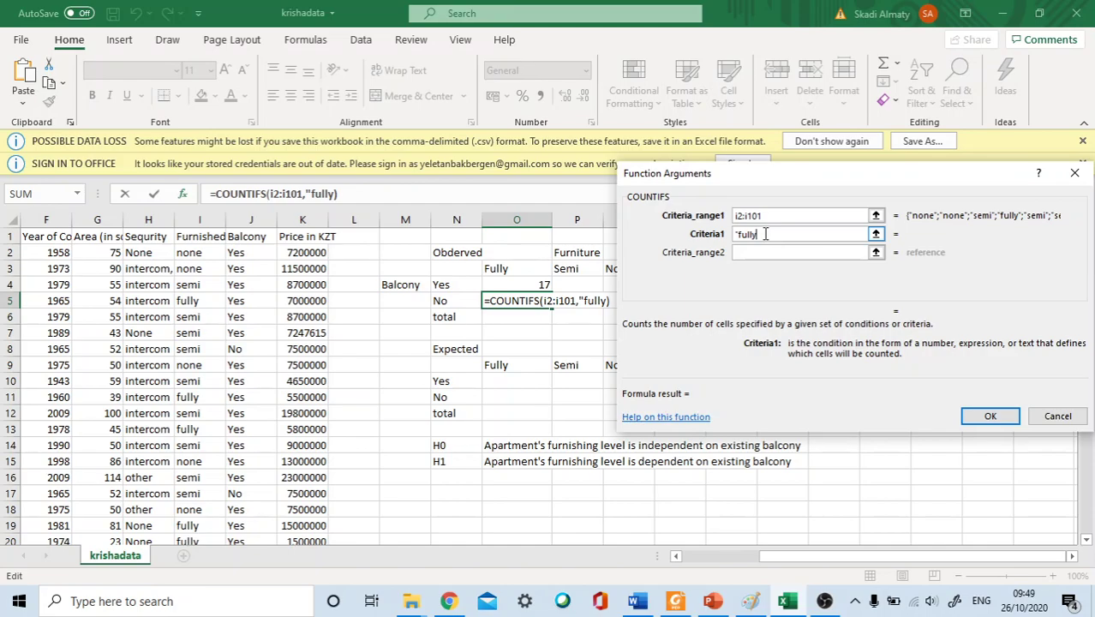
pyautogui.write("'")
pyautogui.press('BackSpace')
pyautogui.write('"')
pyautogui.write('"')
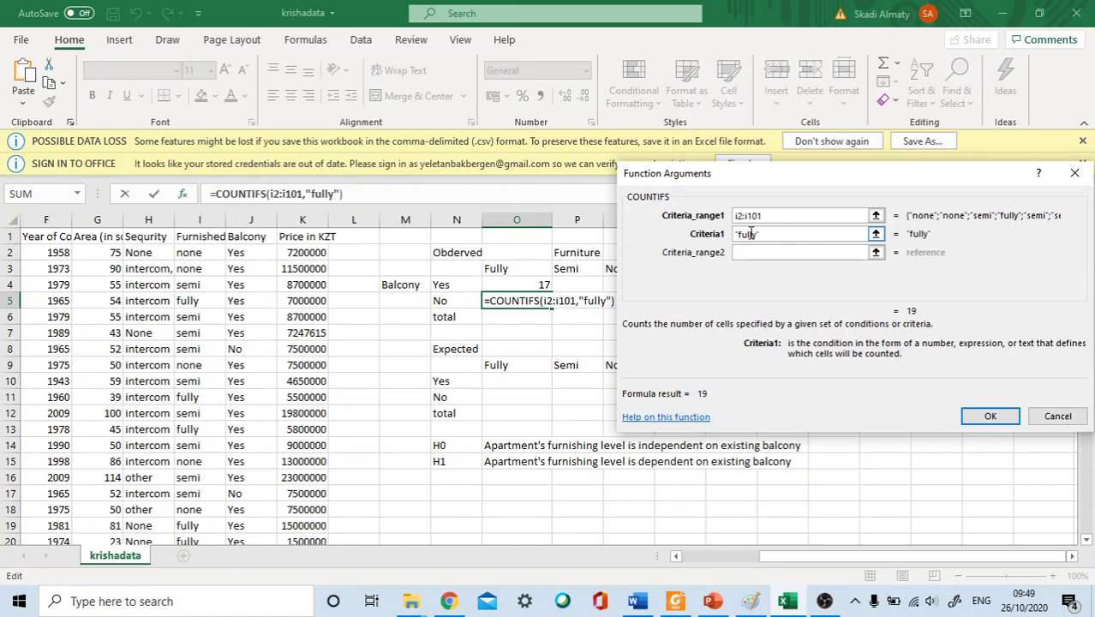
# - Add the second criteria range j2:j101 with the criterion "No" and enter the COUNTIFS formula in O5
pyautogui.click(756, 251)
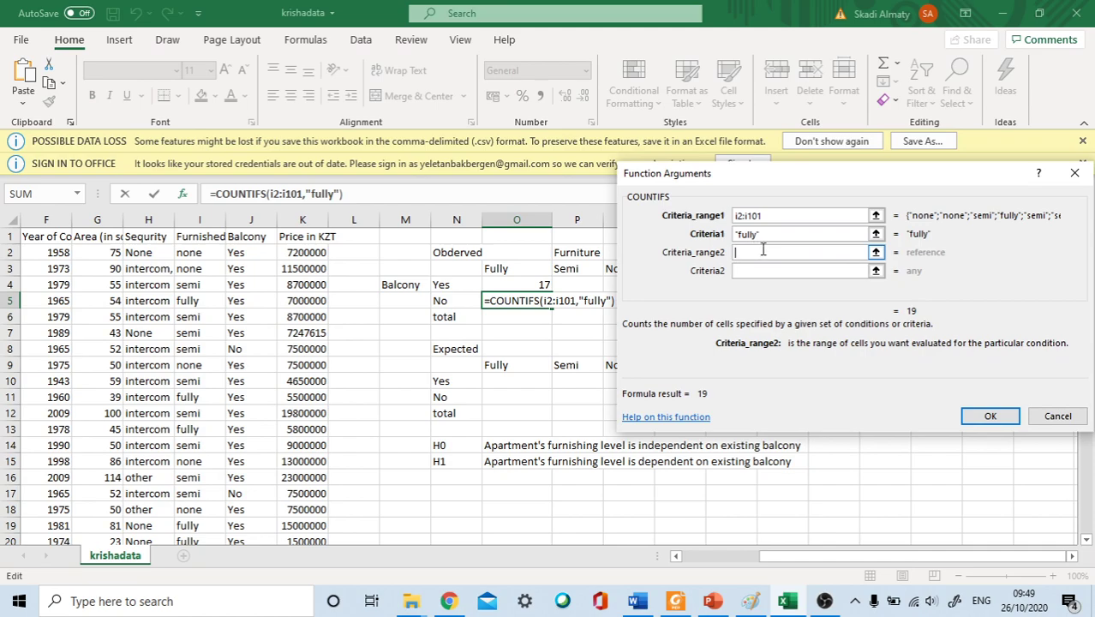
pyautogui.write('j2')
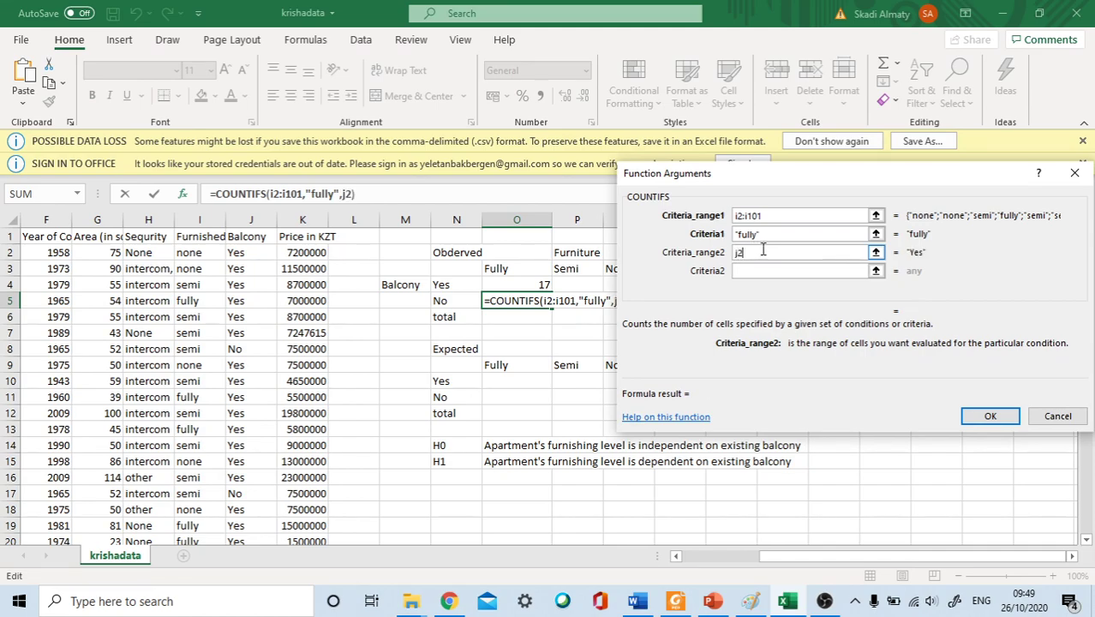
pyautogui.write(':j101')
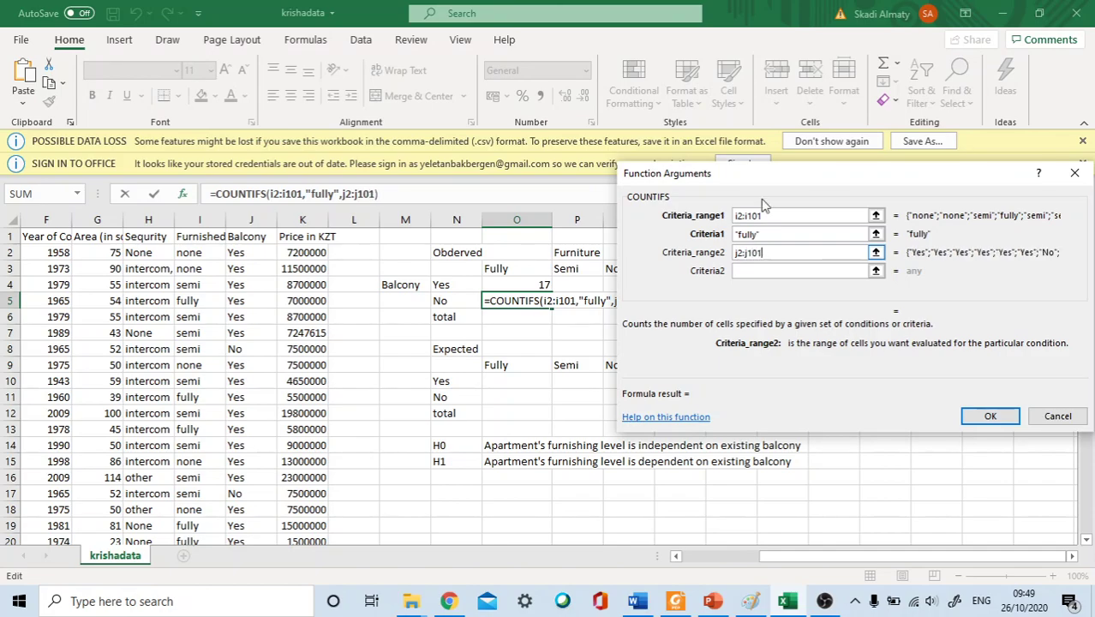
pyautogui.click(748, 269)
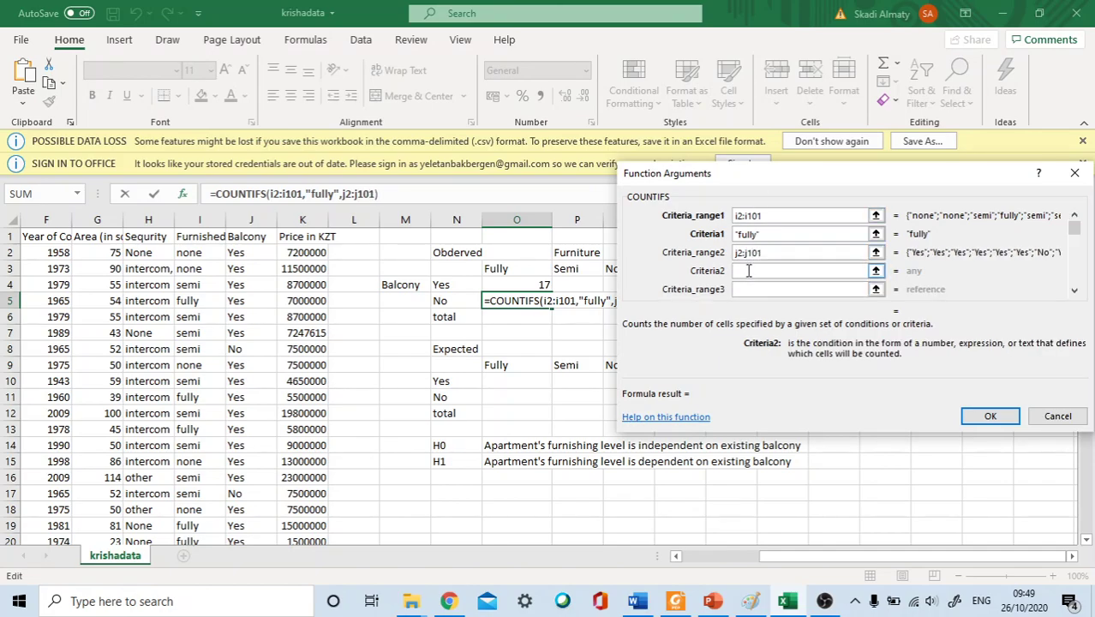
pyautogui.write('"No')
pyautogui.write('"')
pyautogui.press('Return')
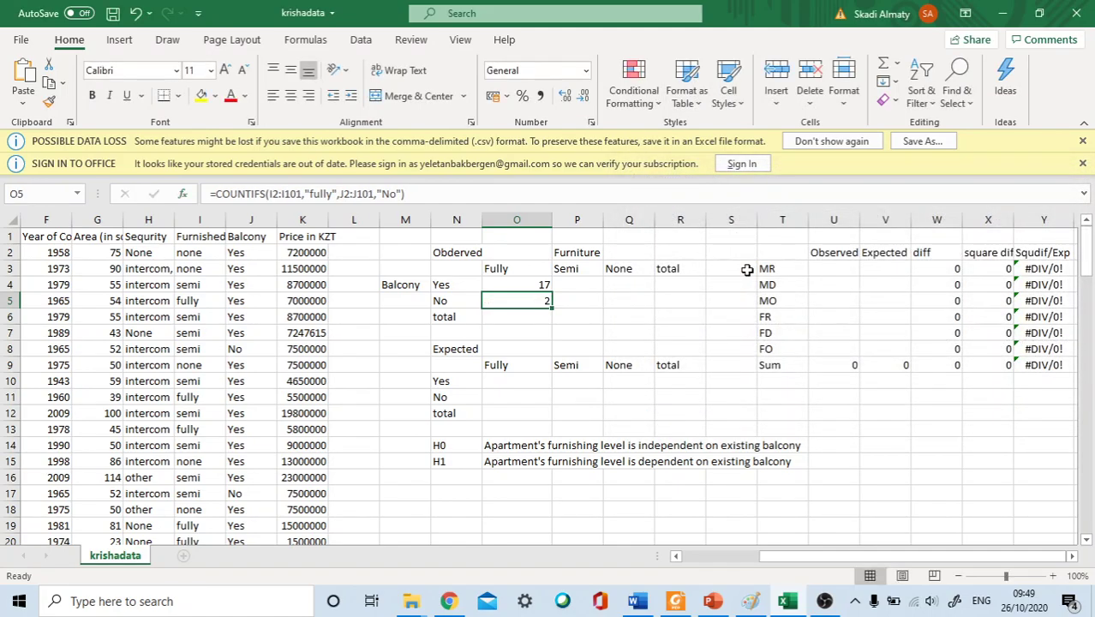
# - Review the COUNTIFS formulas in the observed Fully cells O4 and O5
pyautogui.click(546, 286)
pyautogui.click(543, 302)
pyautogui.click(575, 284)
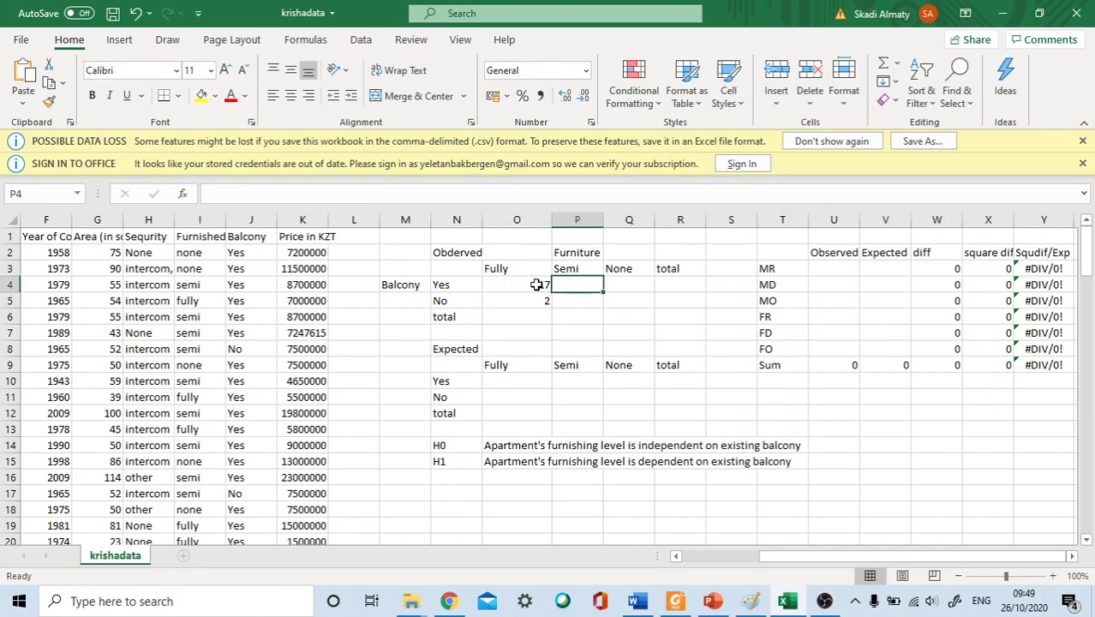
pyautogui.click(538, 284)
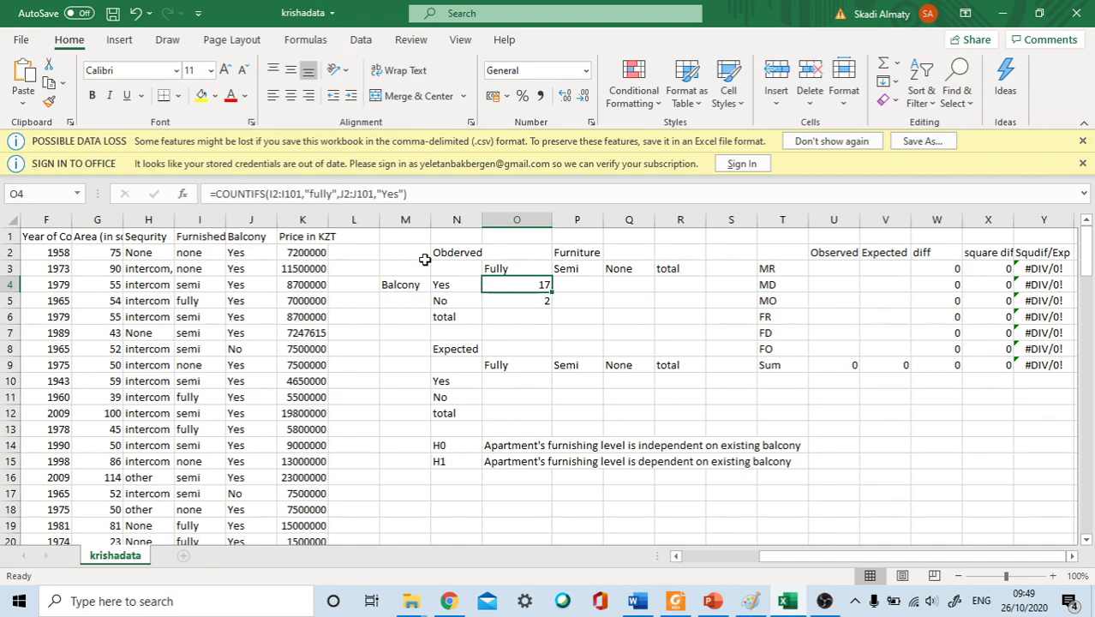
pyautogui.click(621, 283)
pyautogui.click(536, 298)
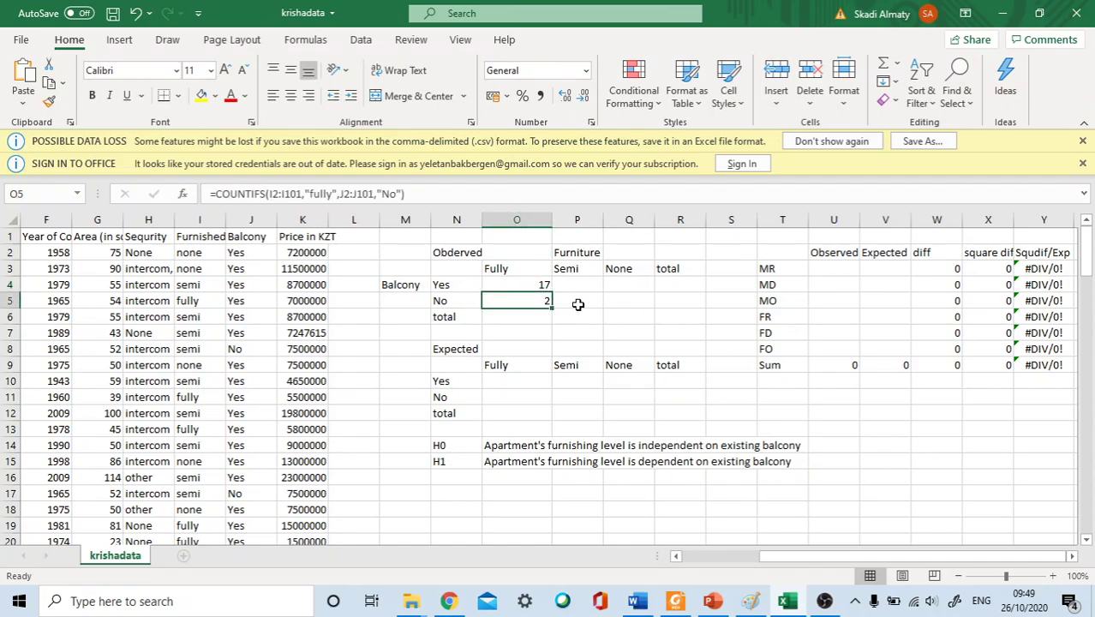
pyautogui.click(576, 300)
pyautogui.click(582, 281)
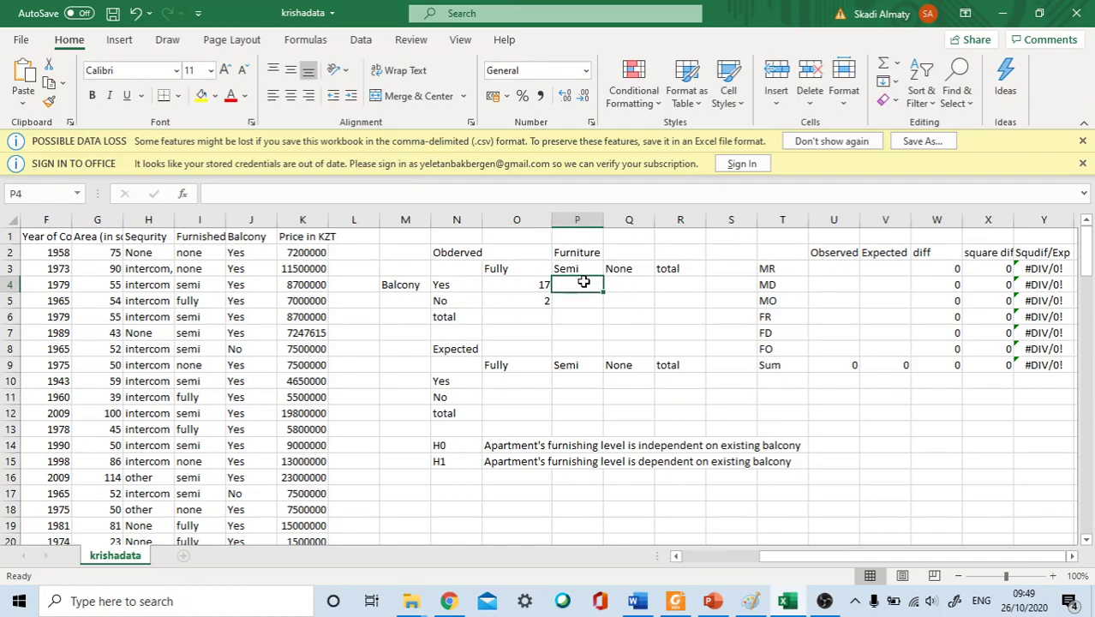
pyautogui.write('=')
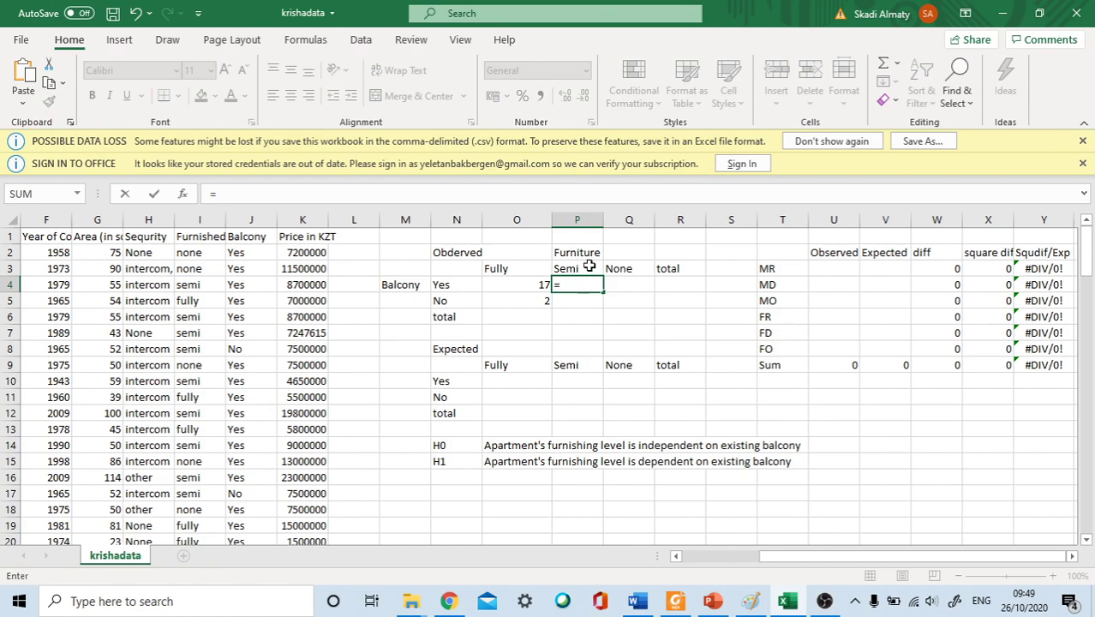
pyautogui.click(529, 285)
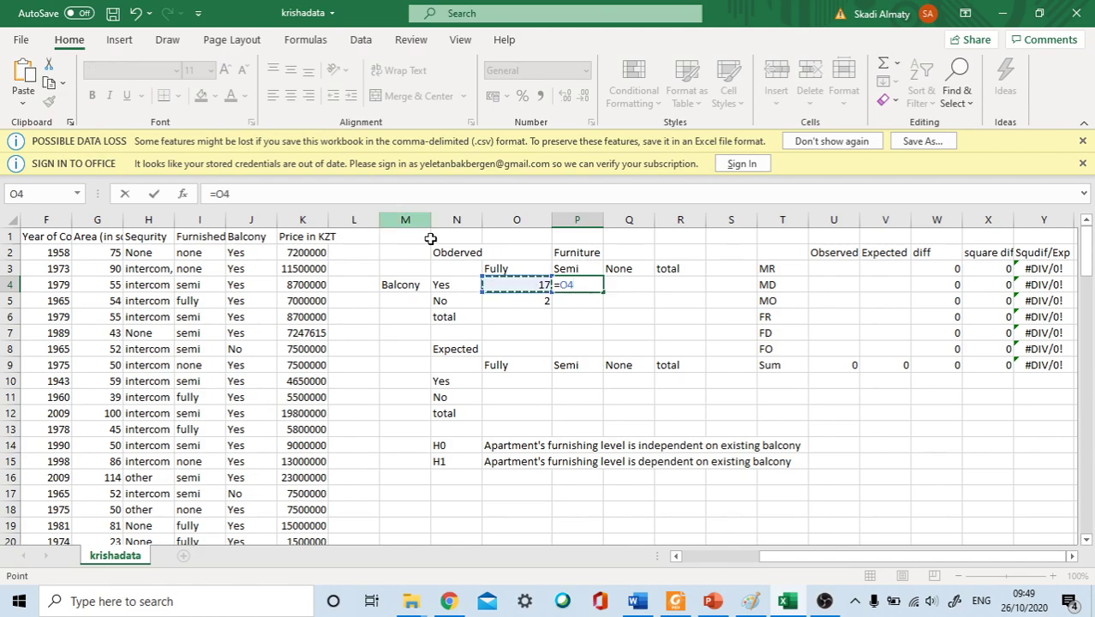
pyautogui.write('*')
pyautogui.press('Escape')
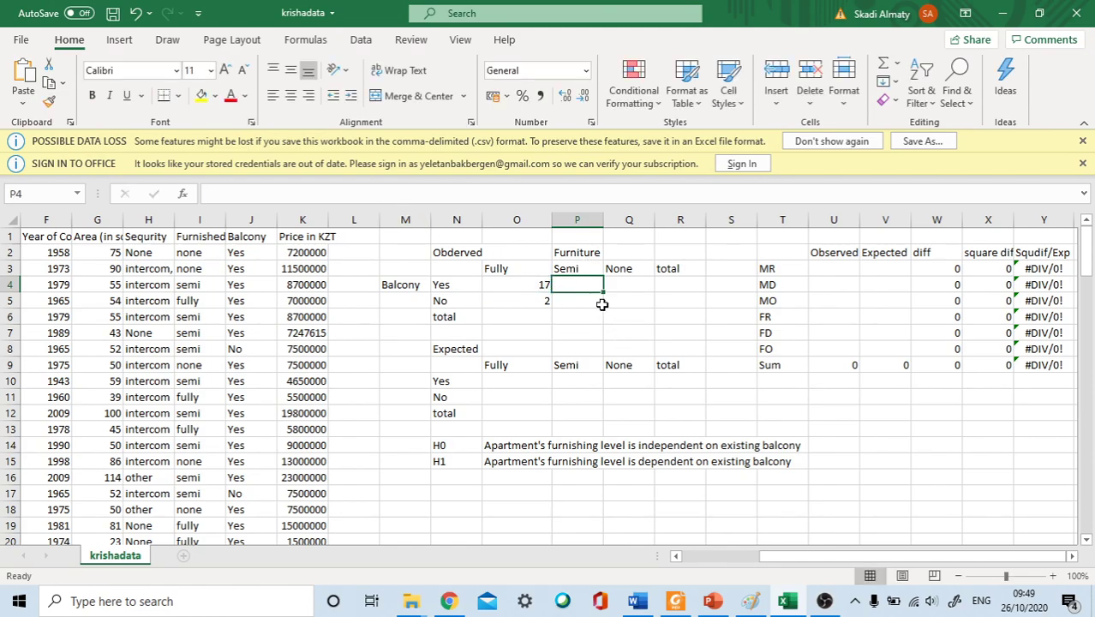
pyautogui.click(542, 282)
pyautogui.moveTo(417, 193); pyautogui.dragTo(207, 195)
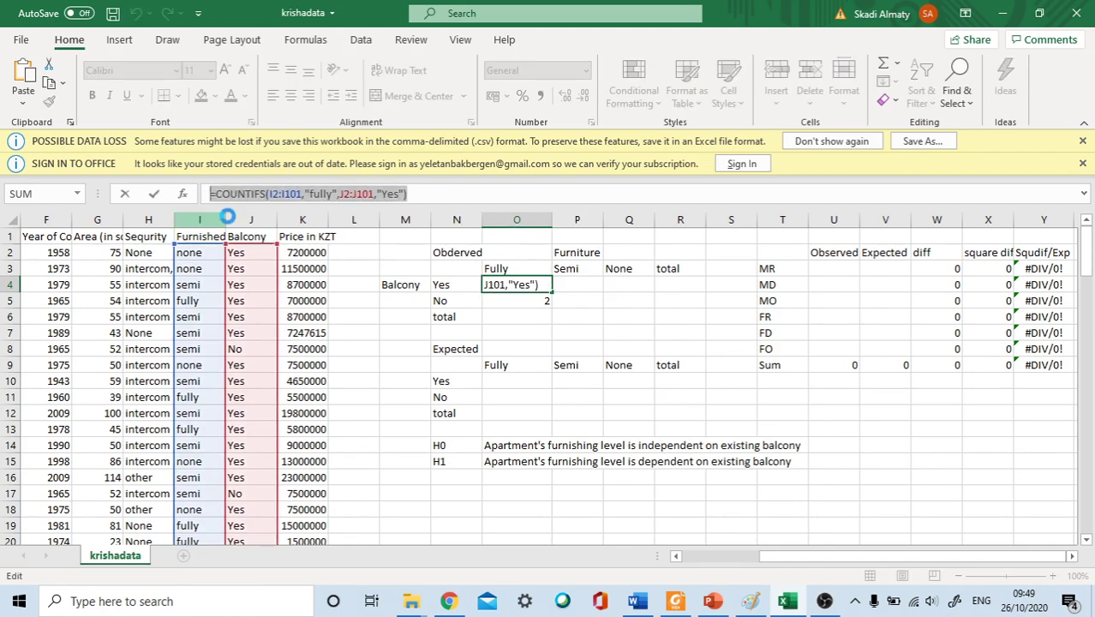
pyautogui.write('=')
pyautogui.click(576, 285)
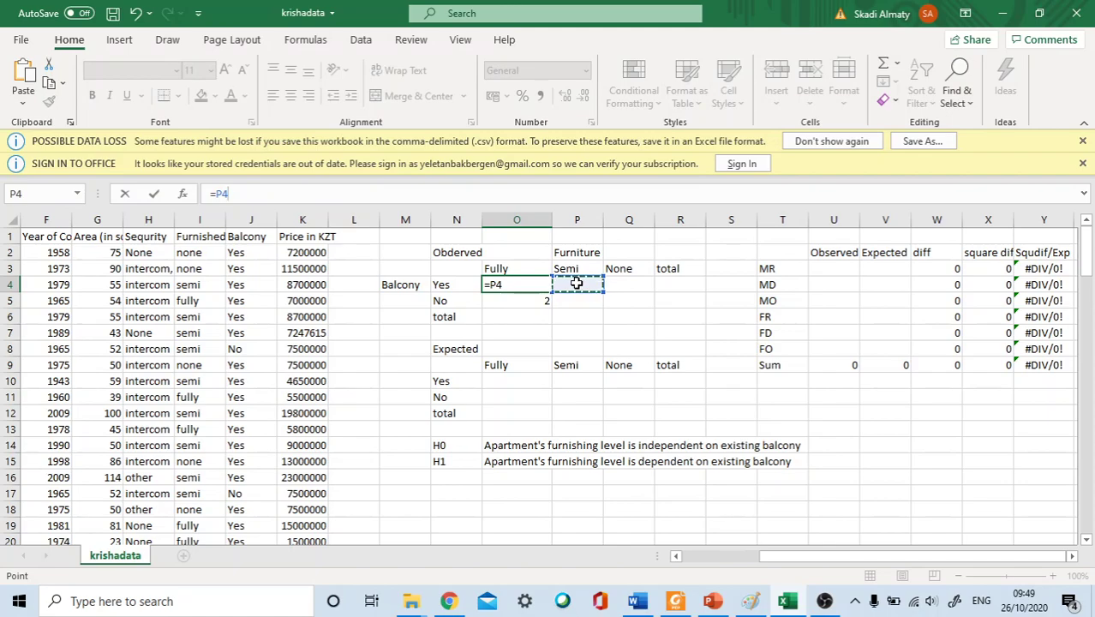
pyautogui.press('Escape')
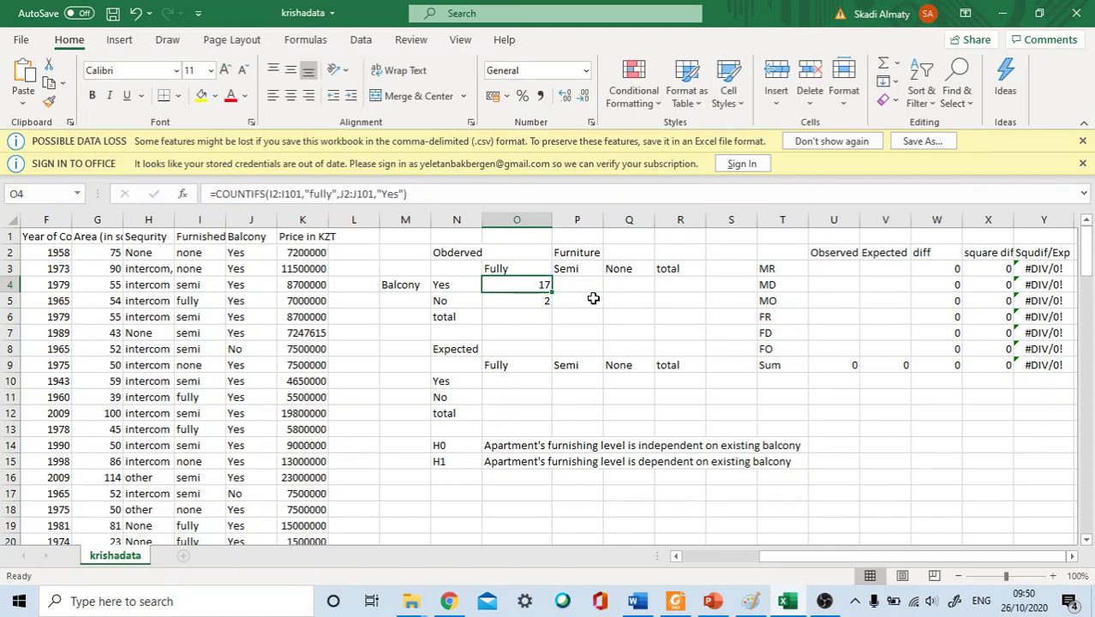
# - Copy the COUNTIFS formula text from O4 unchanged into P4, the observed Semi/Yes cell
pyautogui.click(443, 201)
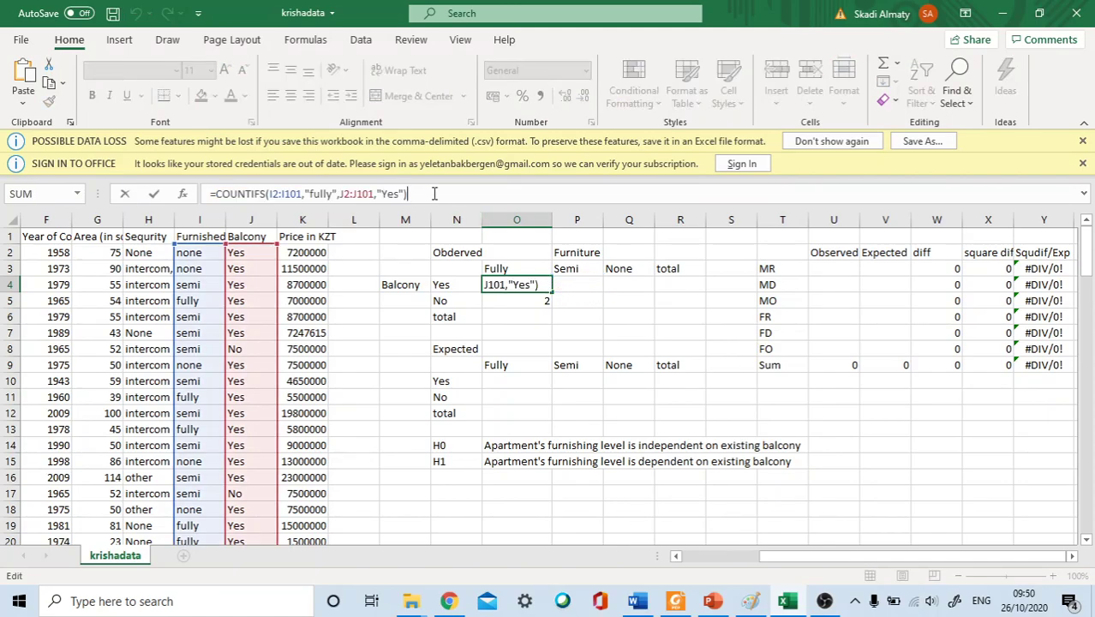
pyautogui.moveTo(430, 193); pyautogui.dragTo(206, 194)
pyautogui.hotkey('ctrl', 'c')
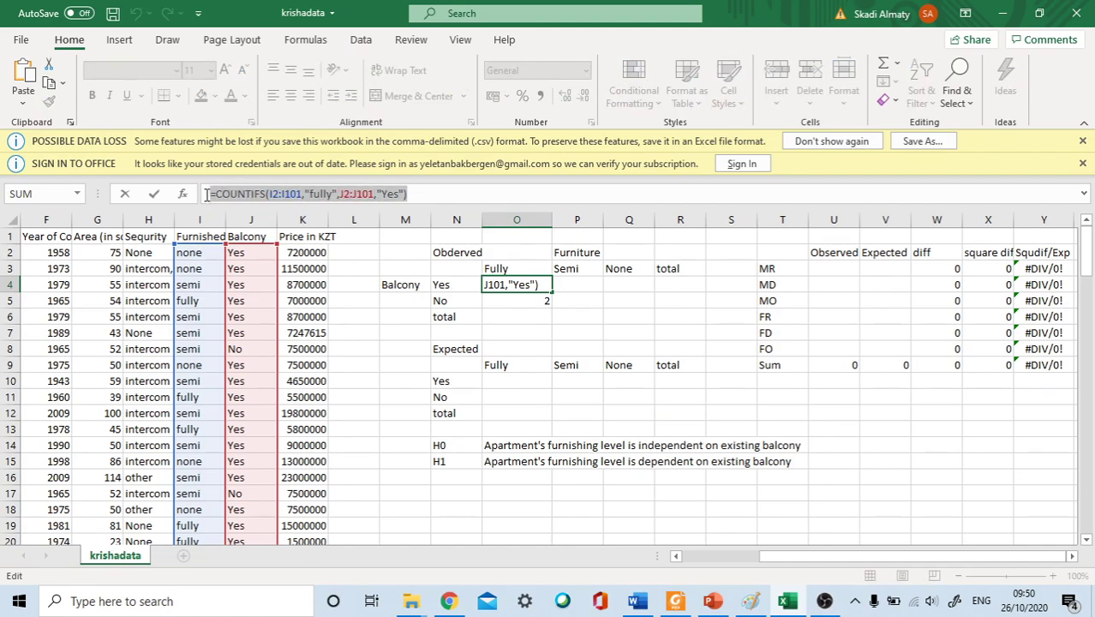
pyautogui.press('Escape')
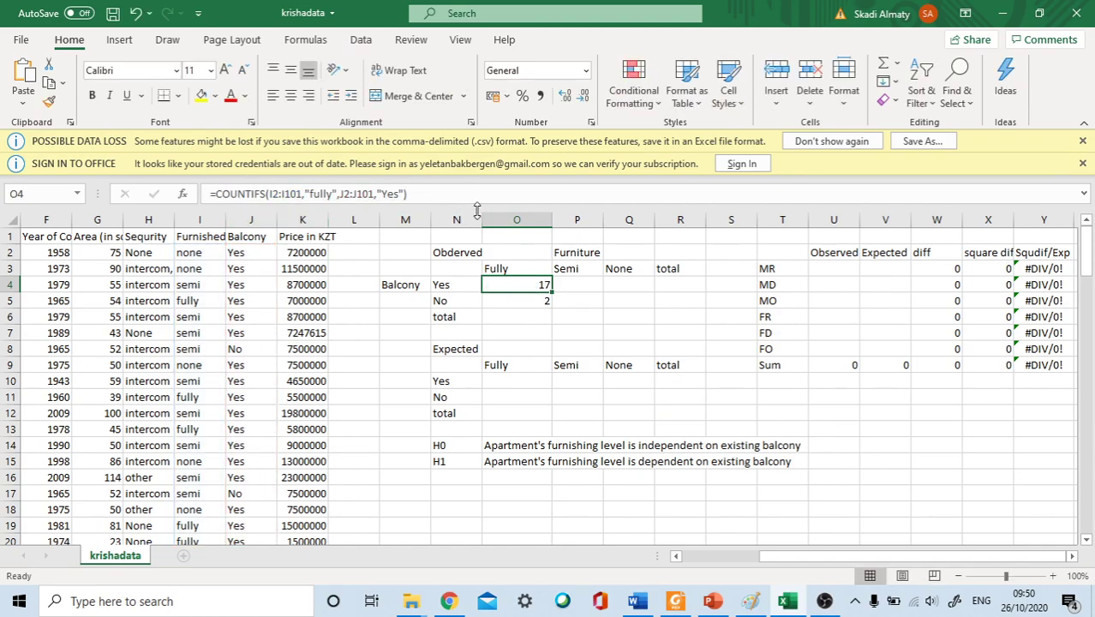
pyautogui.click(588, 286)
pyautogui.hotkey('ctrl', 'v')
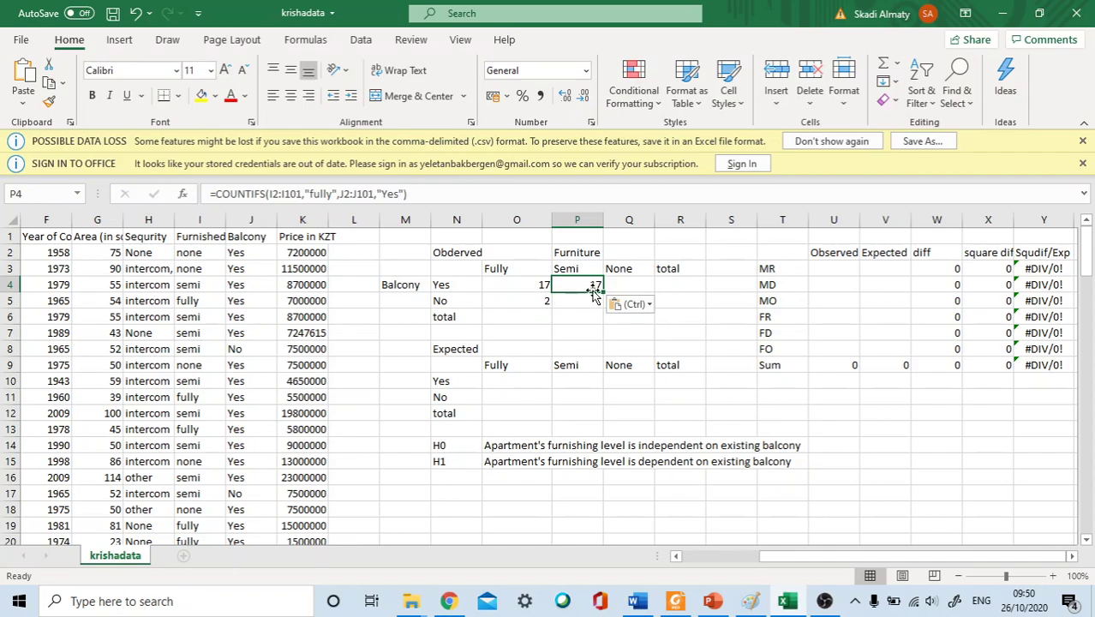
# - Change the furnishing criterion in the P4 formula to "semi"
pyautogui.click(333, 194)
pyautogui.press('BackSpace')
pyautogui.press('BackSpace')
pyautogui.press('BackSpace')
pyautogui.press('BackSpace')
pyautogui.press('BackSpace')
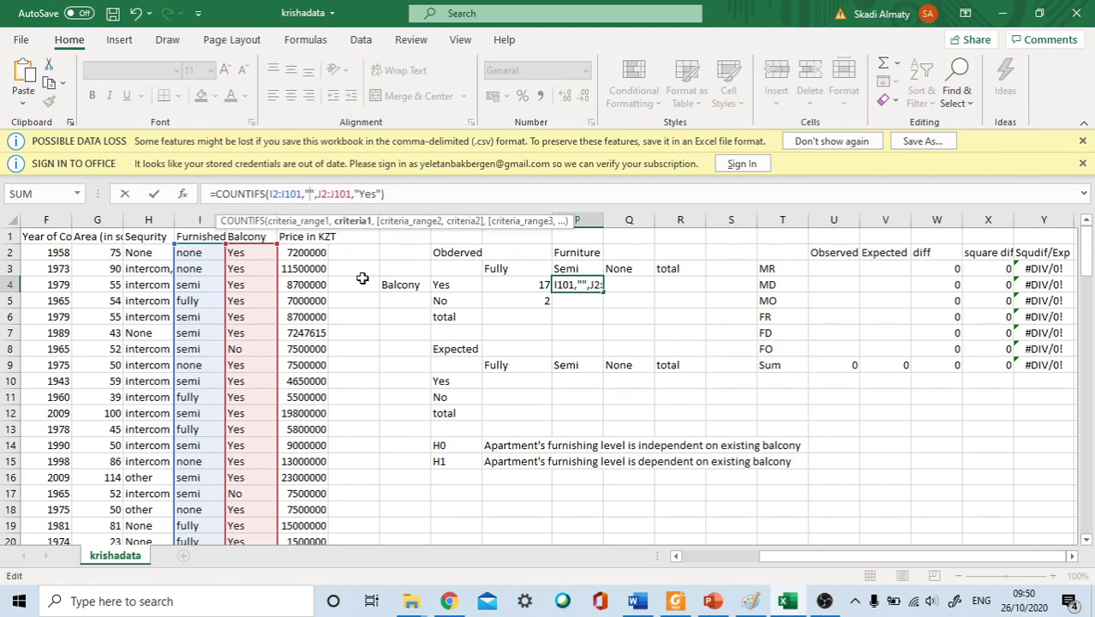
pyautogui.write('semi')
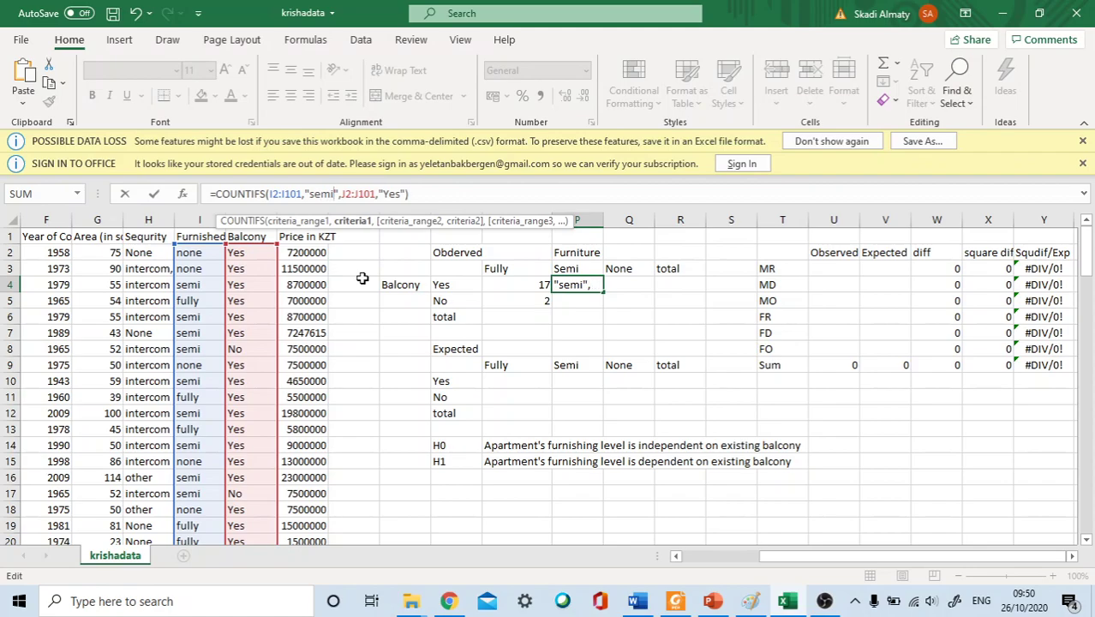
pyautogui.press('Return')
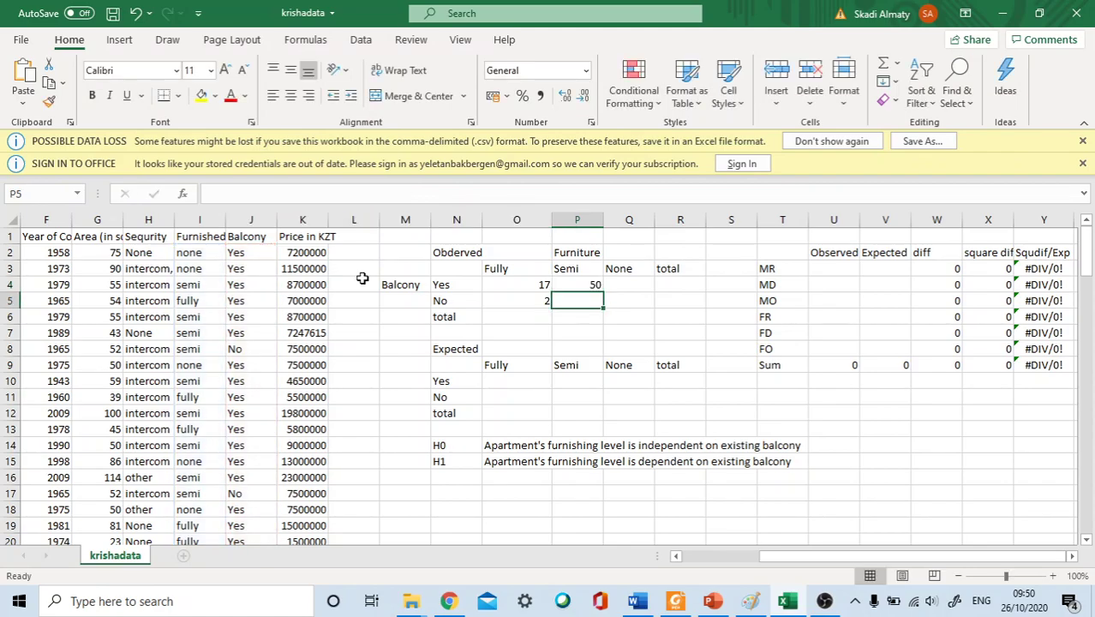
# - Paste the copied COUNTIFS formula into P5, the observed Semi/No cell, and change its furnishing criterion to "semi"
pyautogui.click(620, 284)
pyautogui.click(585, 299)
pyautogui.hotkey('ctrl', 'v')
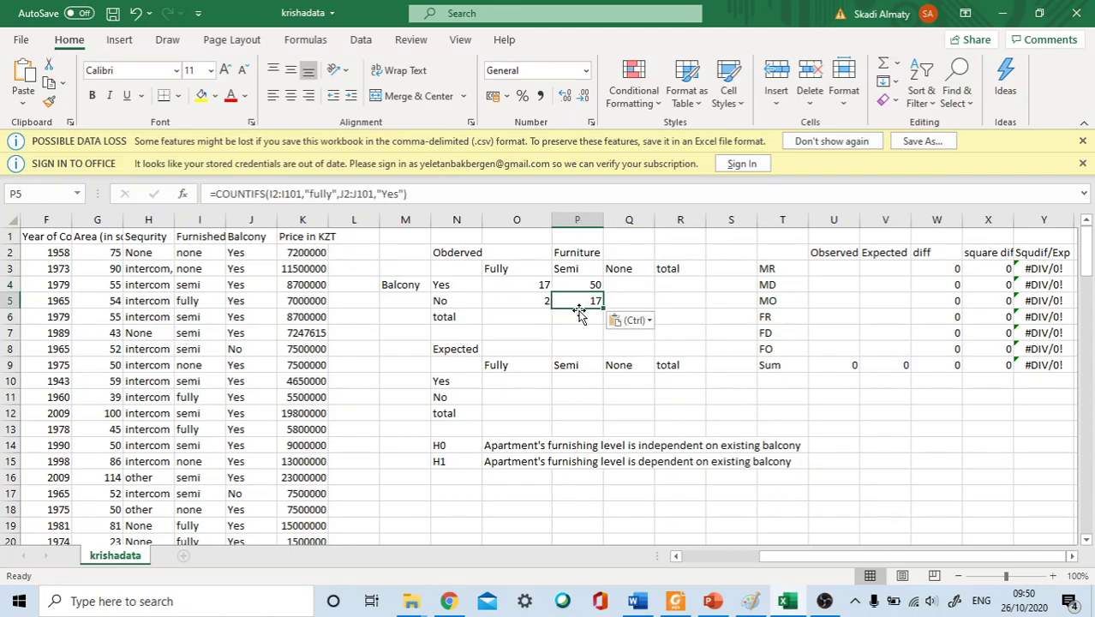
pyautogui.click(334, 193)
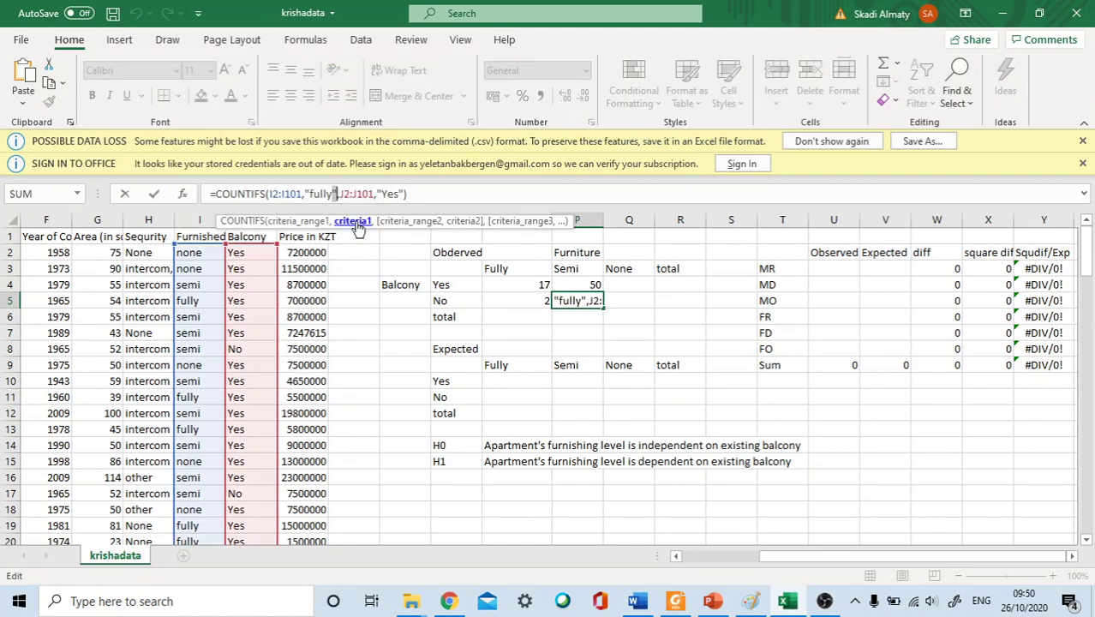
pyautogui.press('BackSpace')
pyautogui.press('BackSpace')
pyautogui.press('BackSpace')
pyautogui.press('BackSpace')
pyautogui.press('BackSpace')
pyautogui.write('semi')
# - Change the balcony criterion in the P5 formula to "No" and enter the formula
pyautogui.press('Right')
pyautogui.press('Right')
pyautogui.press('Right')
pyautogui.press('Right')
pyautogui.press('Right')
pyautogui.press('Right')
pyautogui.press('Right')
pyautogui.press('Right')
pyautogui.press('Right')
pyautogui.press('Right')
pyautogui.press('Right')
pyautogui.press('Right')
pyautogui.press('Right')
pyautogui.press('Right')
pyautogui.press('BackSpace')
pyautogui.press('BackSpace')
pyautogui.press('BackSpace')
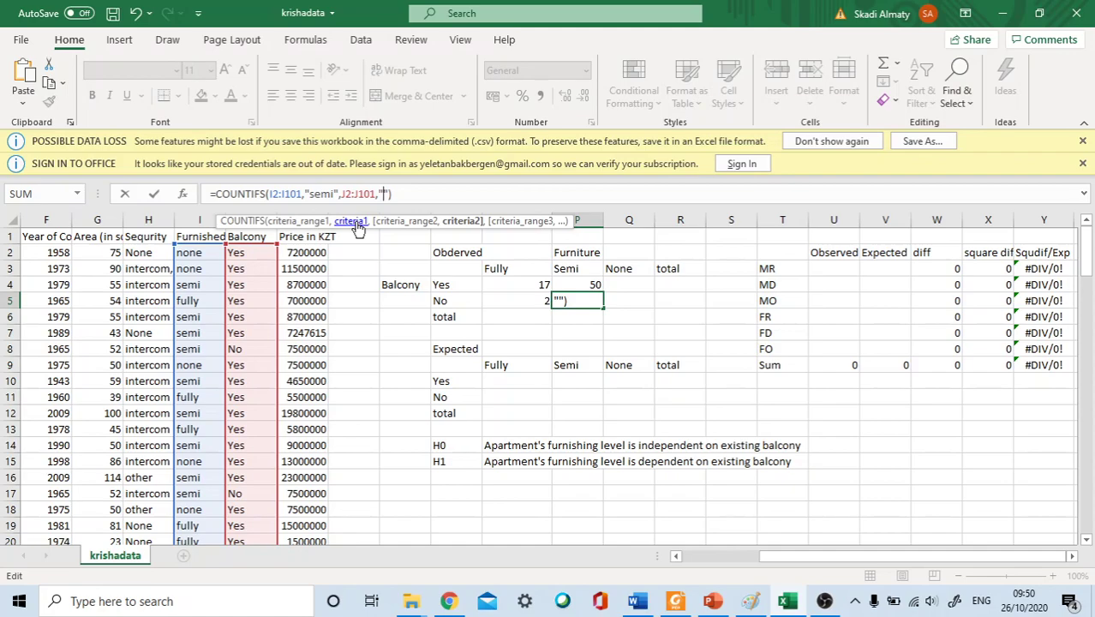
pyautogui.write('No')
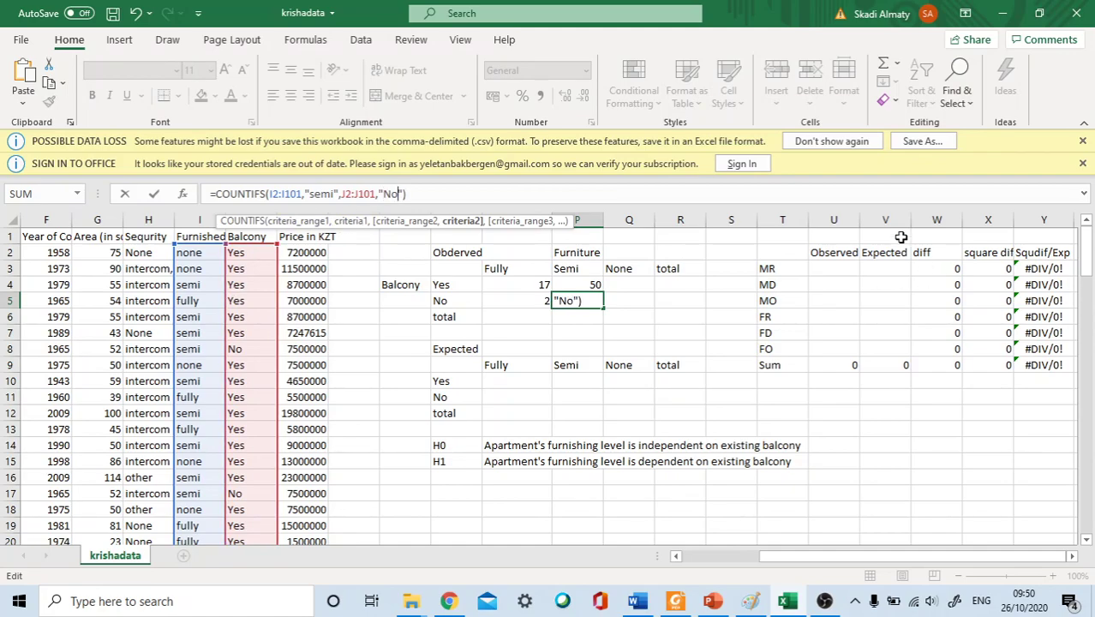
pyautogui.click(643, 299)
# - Paste the copied COUNTIFS formula into Q4, the observed None/Yes cell, and change its furnishing criterion to "None"
pyautogui.click(635, 283)
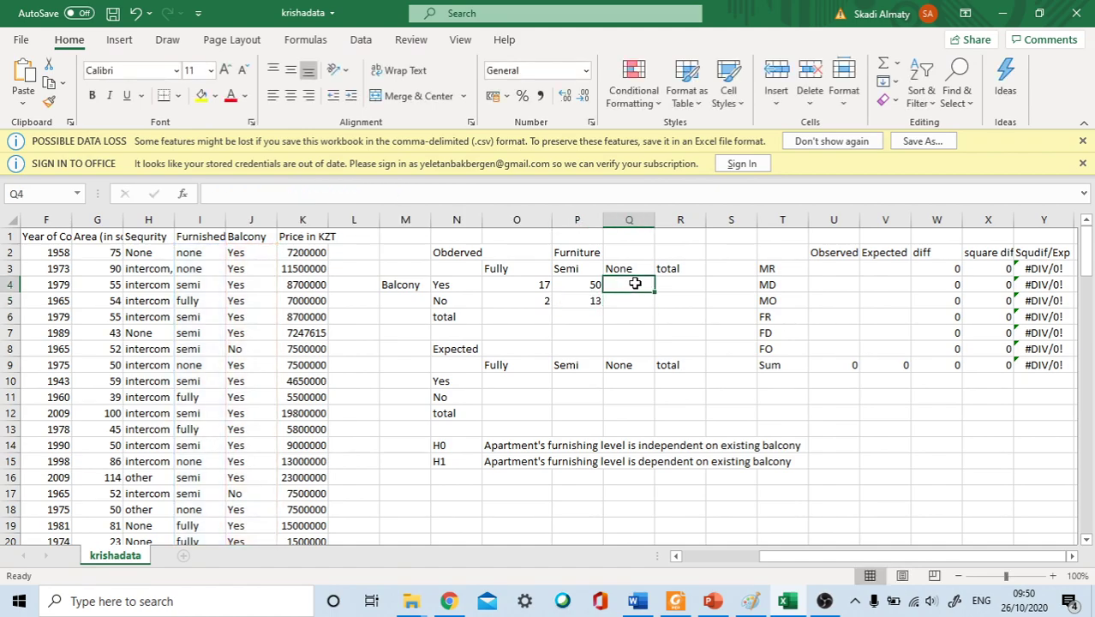
pyautogui.hotkey('ctrl', 'v')
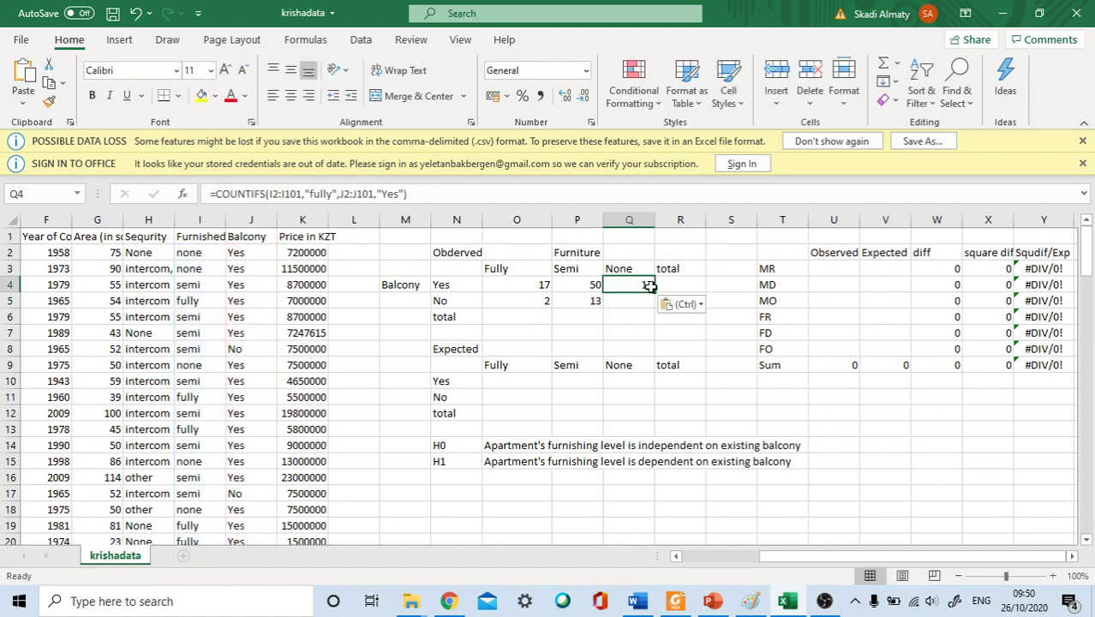
pyautogui.click(333, 194)
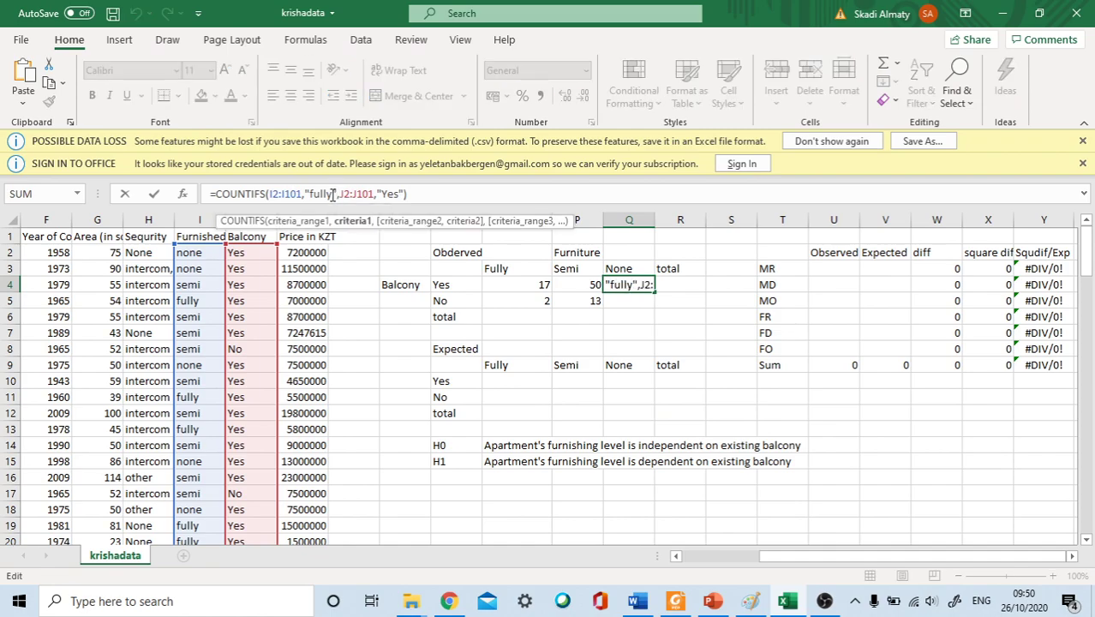
pyautogui.press('BackSpace')
pyautogui.press('BackSpace')
pyautogui.press('BackSpace')
pyautogui.press('BackSpace')
pyautogui.press('BackSpace')
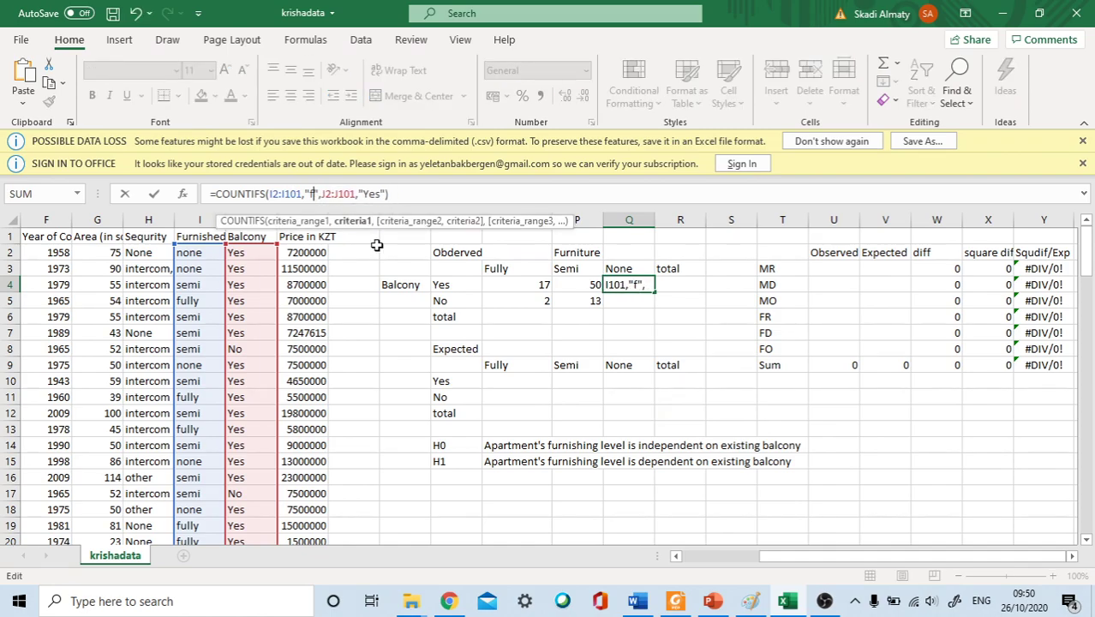
pyautogui.write('None')
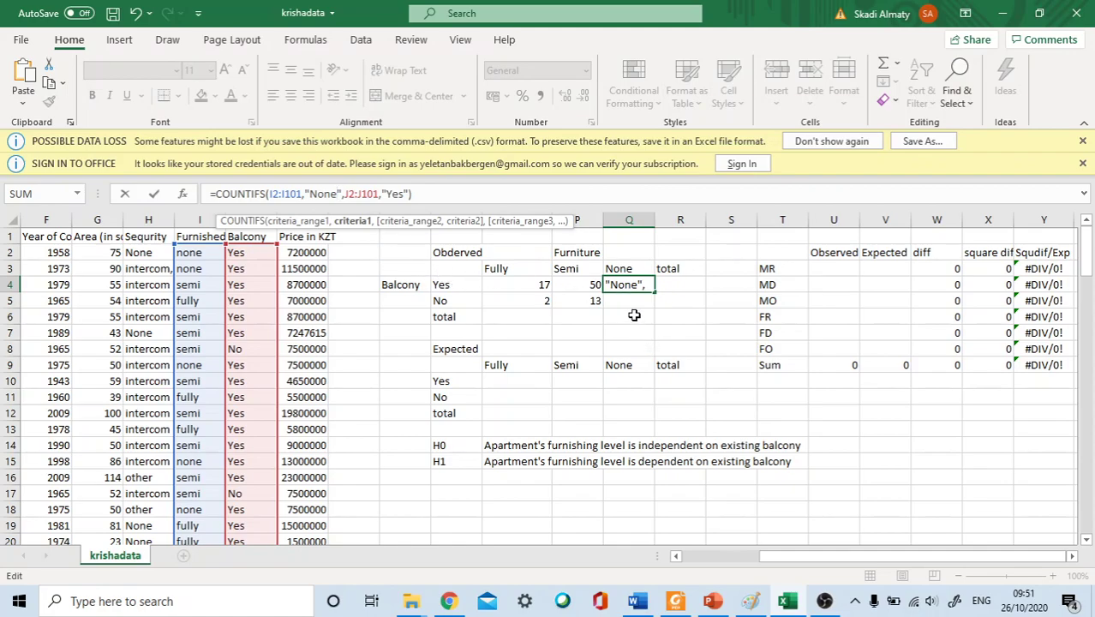
pyautogui.press('Return')
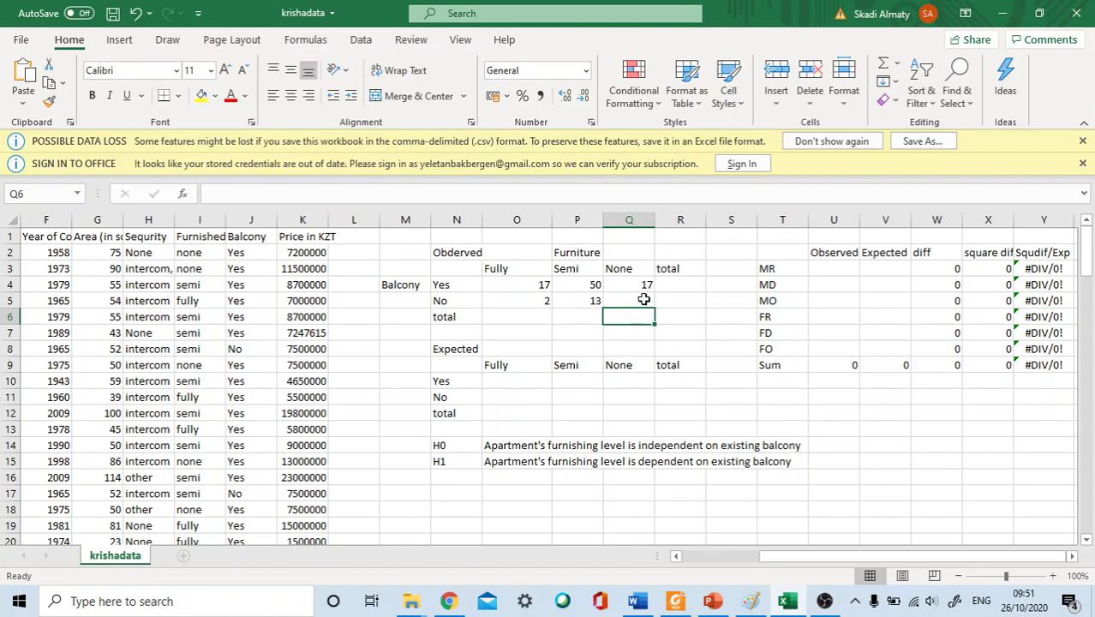
# - Change the furnishing criterion in the Q4 formula to lowercase "none"
pyautogui.click(645, 283)
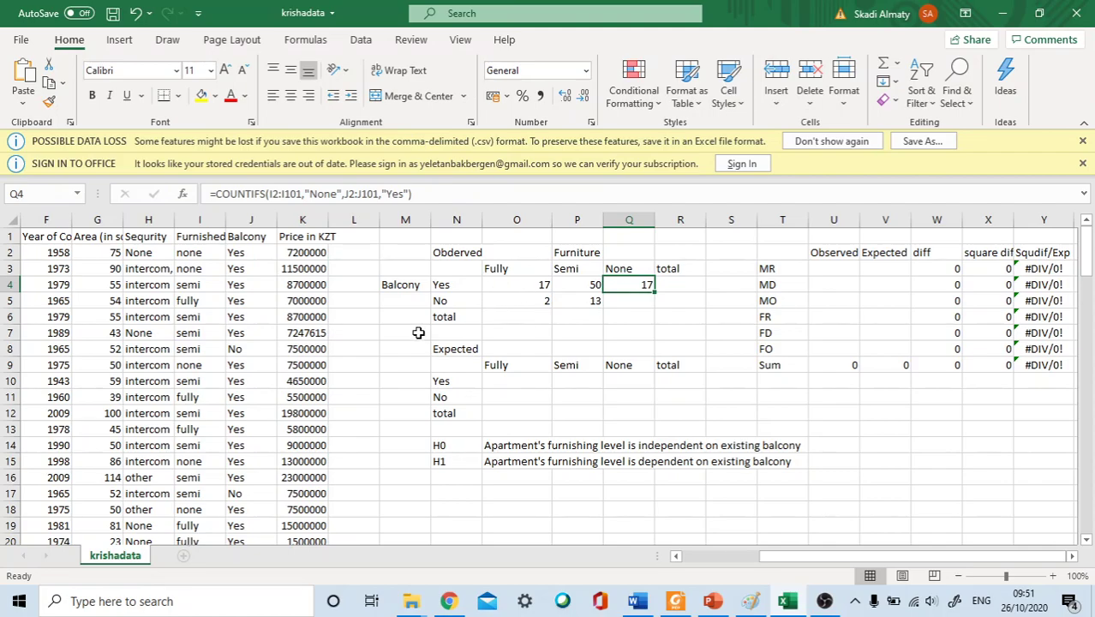
pyautogui.click(317, 193)
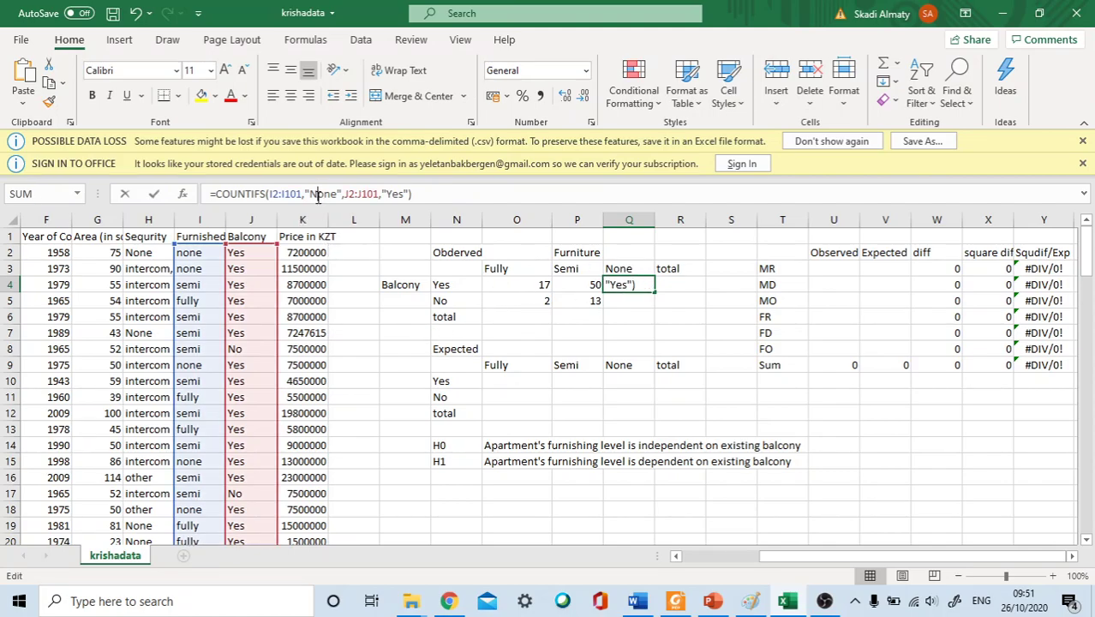
pyautogui.press('BackSpace')
pyautogui.write('n')
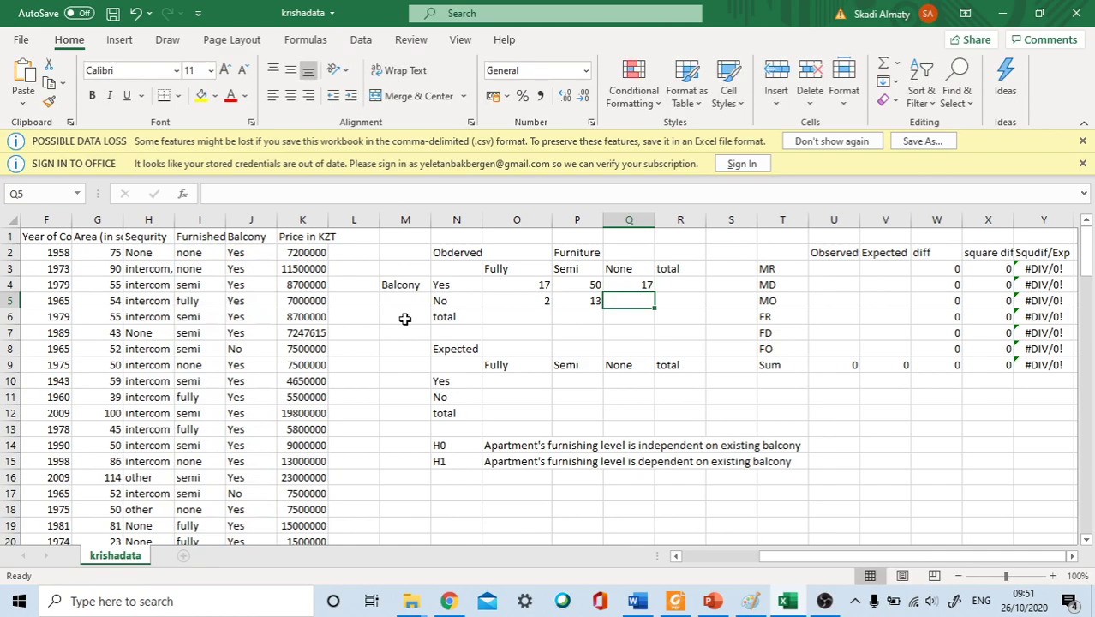
pyautogui.click(643, 285)
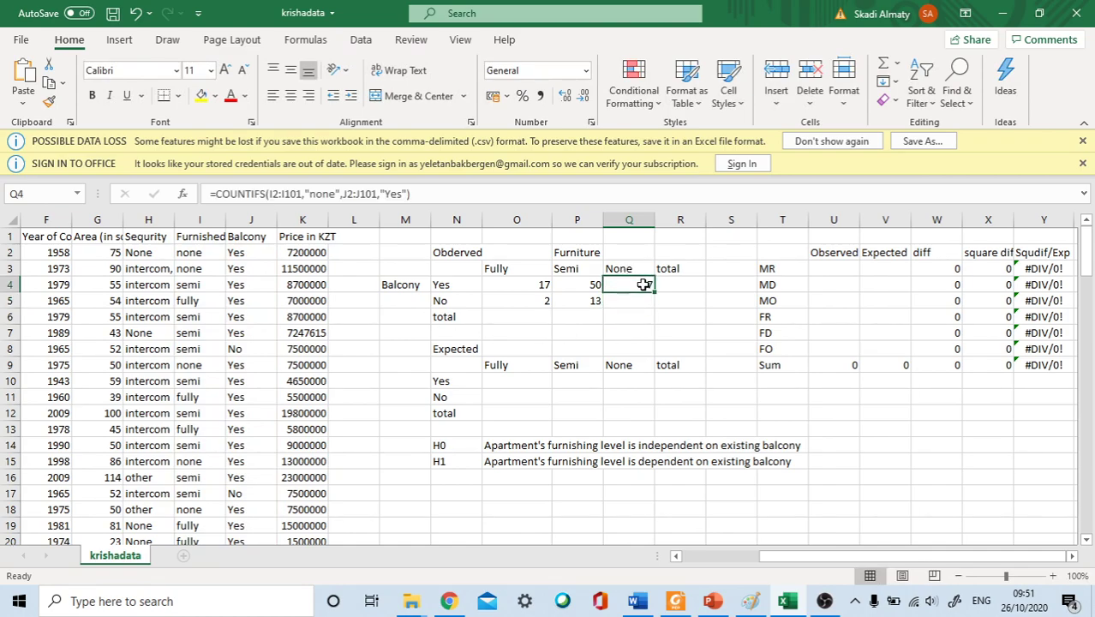
# - Paste the copied COUNTIFS formula into Q5, the observed None/No cell, and change its furnishing criterion to "none"
pyautogui.click(635, 300)
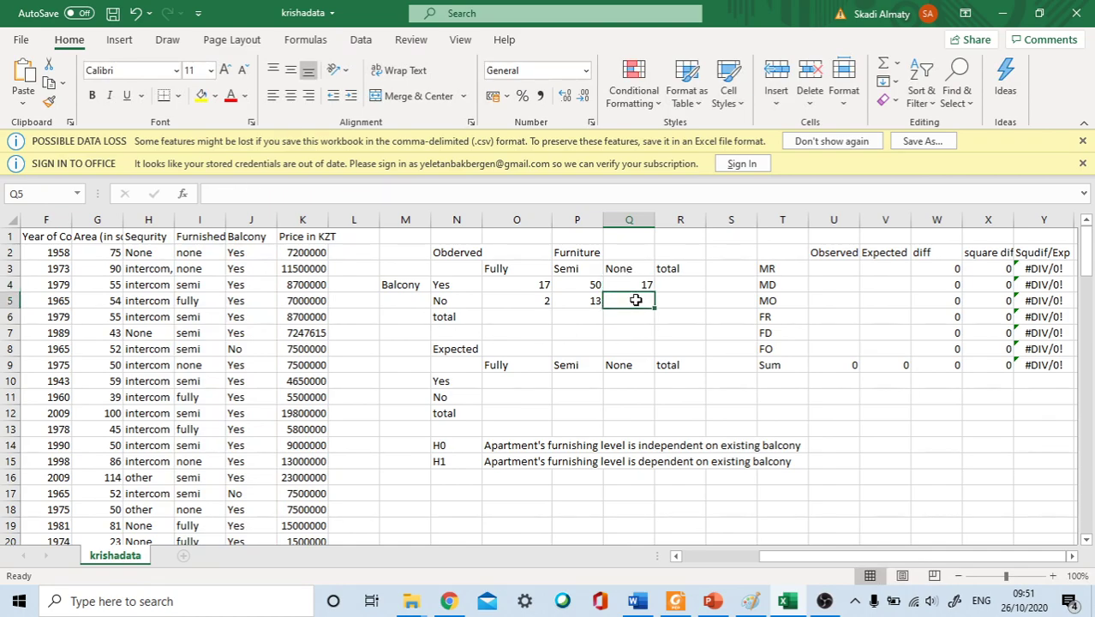
pyautogui.write('=')
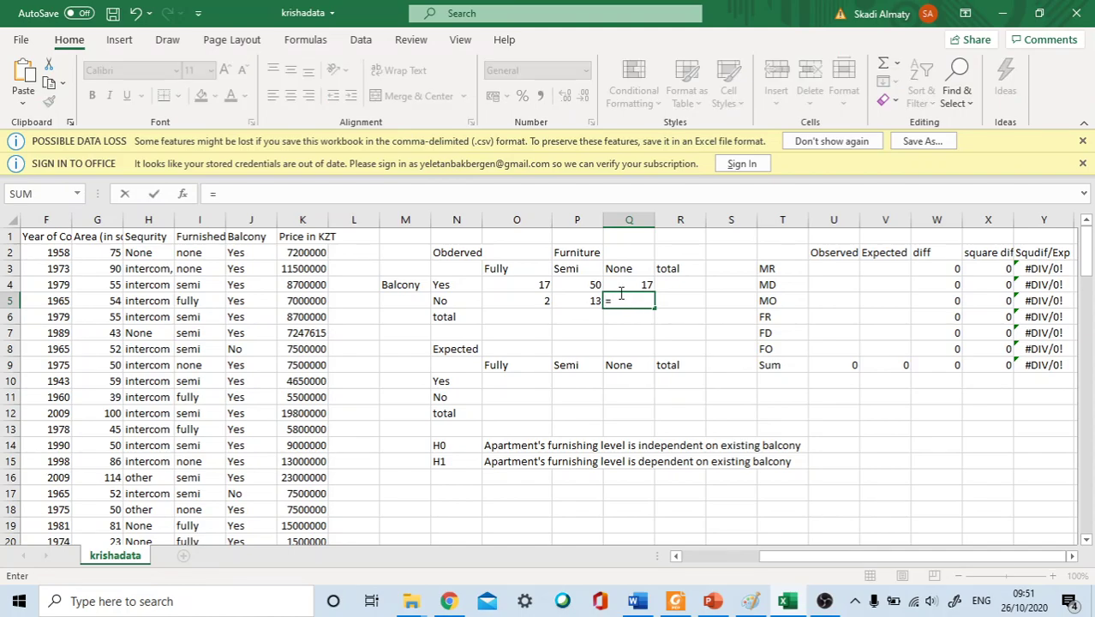
pyautogui.press('BackSpace')
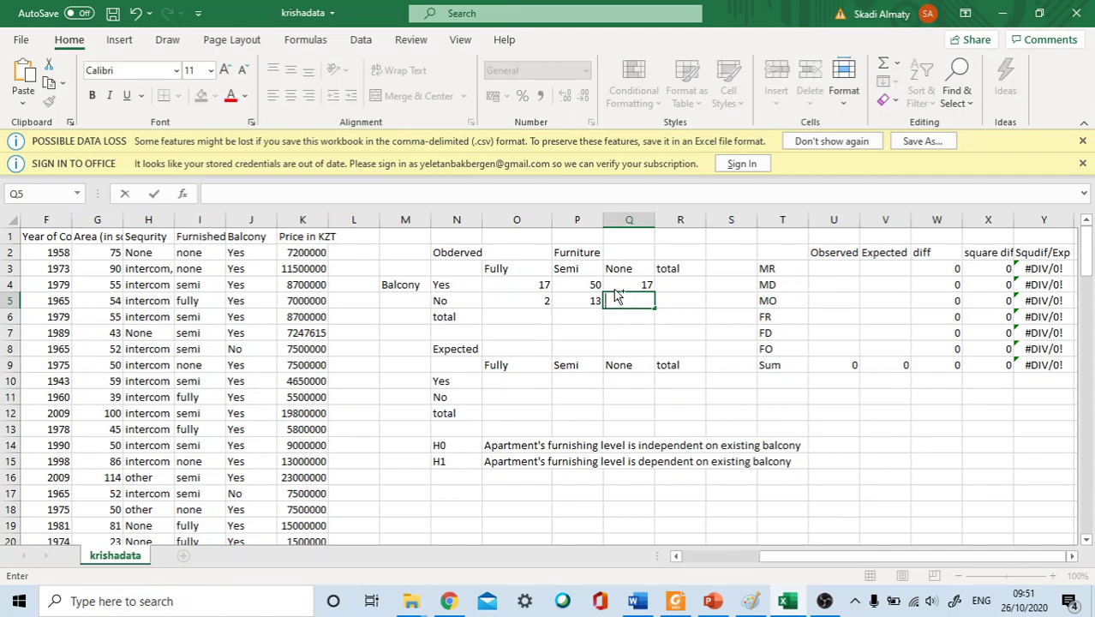
pyautogui.write('=COUNTIFS(I2:I101,"fully",J2:J101,"Yes")')
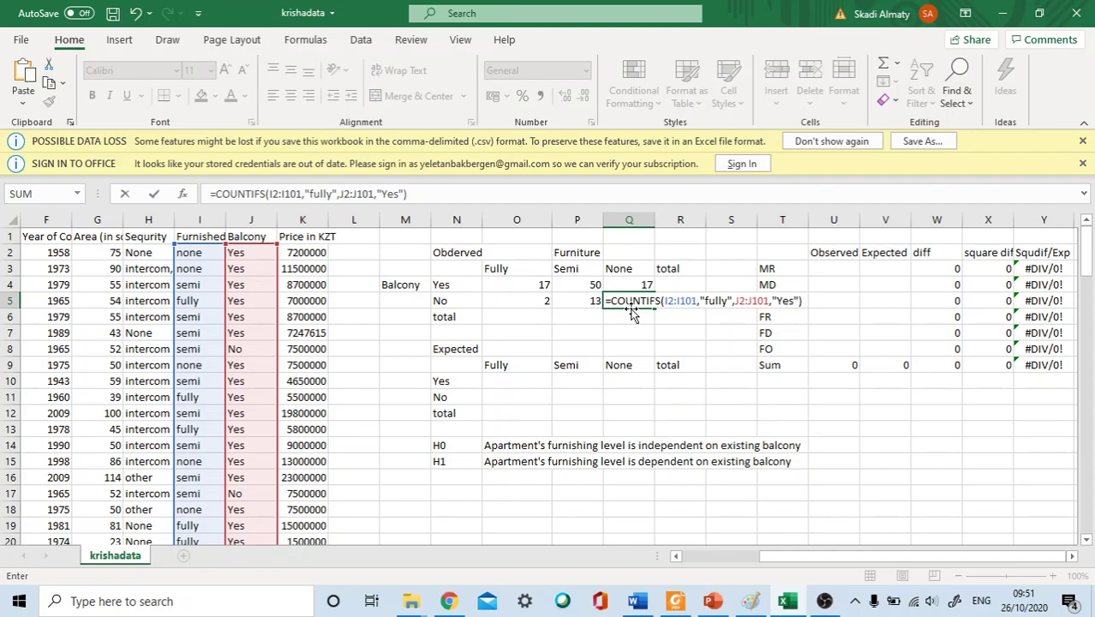
pyautogui.click(334, 194)
pyautogui.press('BackSpace')
pyautogui.press('BackSpace')
pyautogui.press('BackSpace')
pyautogui.press('BackSpace')
pyautogui.press('BackSpace')
pyautogui.write('none')
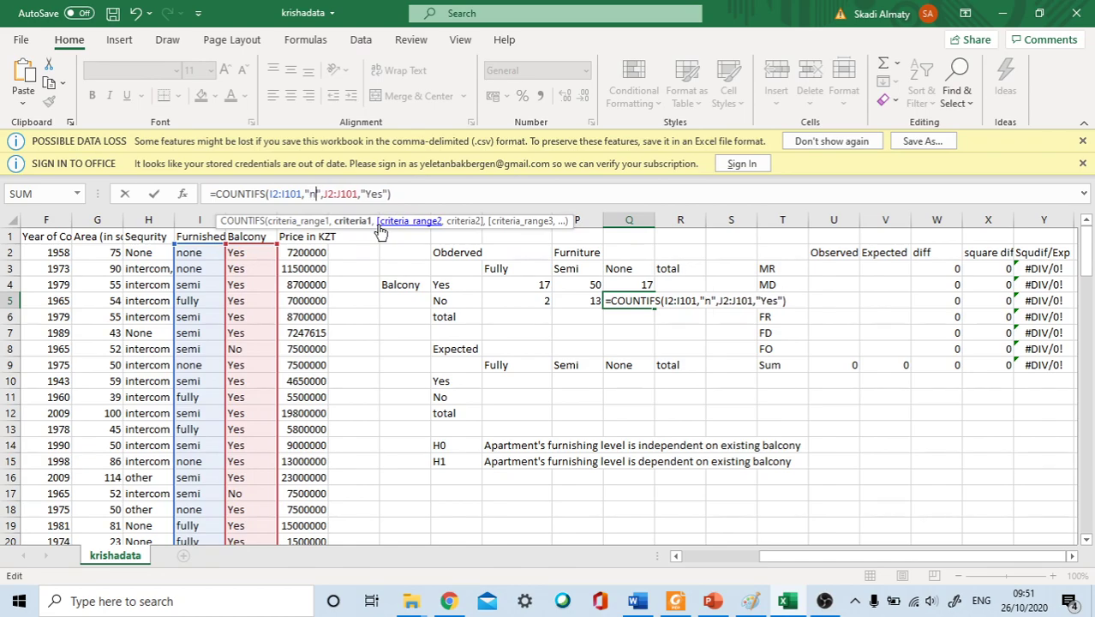
# - Change the balcony criterion in the Q5 formula to "No" and enter the formula
pyautogui.click(403, 194)
pyautogui.press('BackSpace')
pyautogui.press('BackSpace')
pyautogui.press('BackSpace')
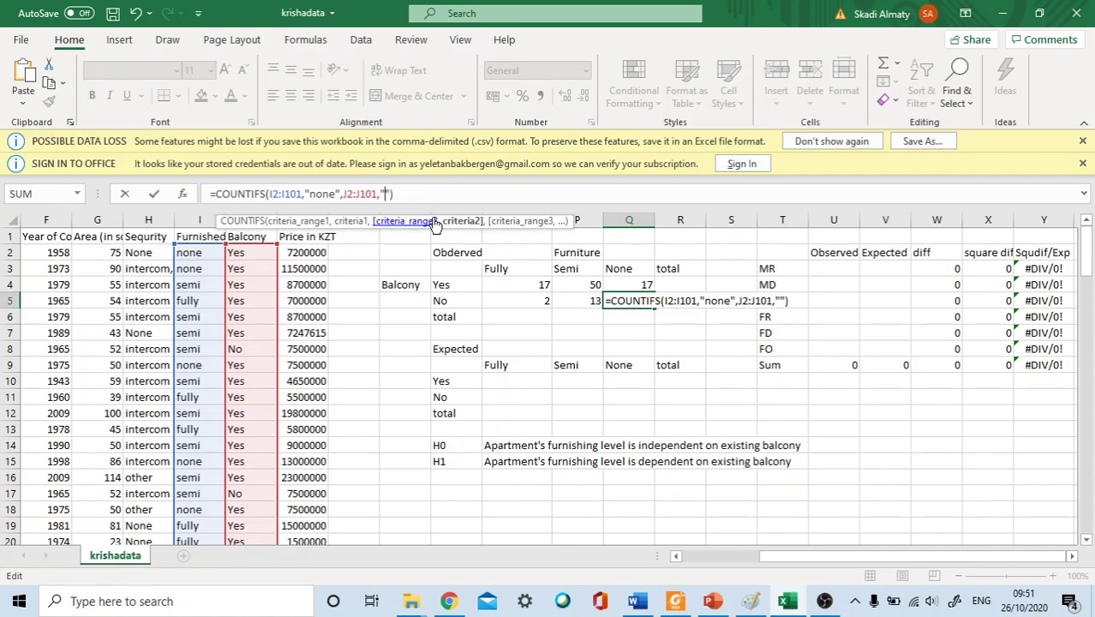
pyautogui.write('No')
pyautogui.press('Return')
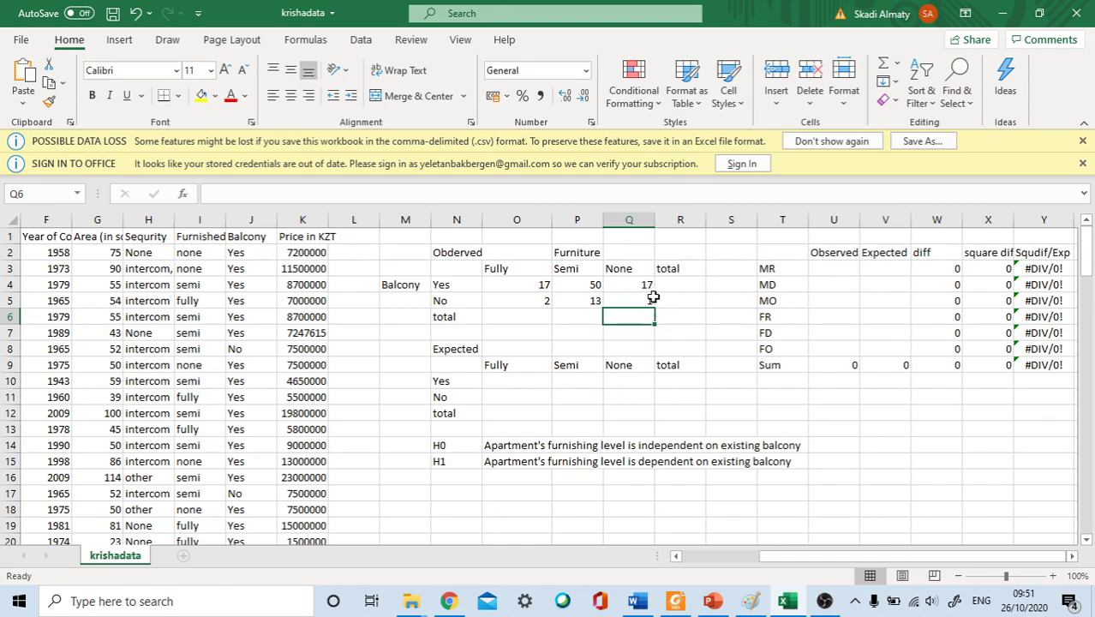
# - Total the observed balcony Yes row in R4 by summing O4:Q4
pyautogui.click(685, 285)
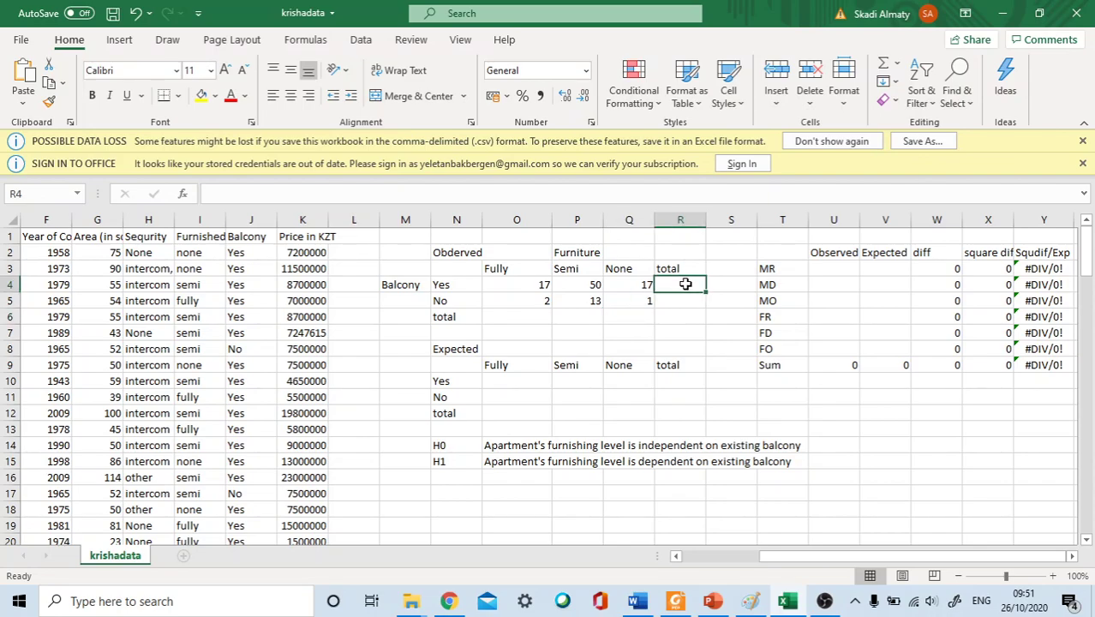
pyautogui.write('=')
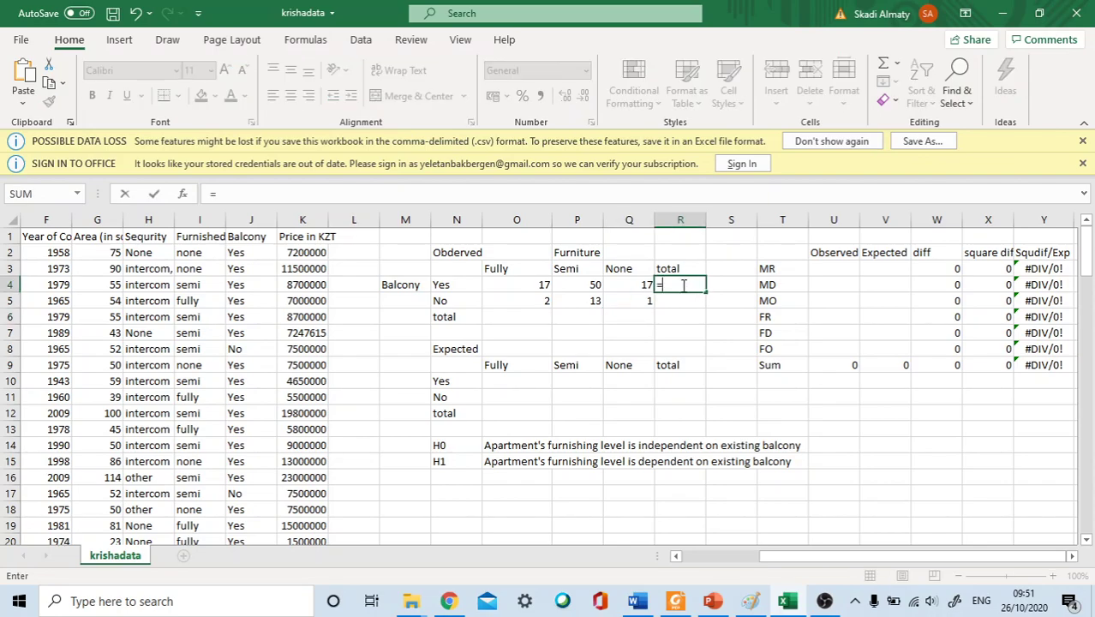
pyautogui.write('sum')
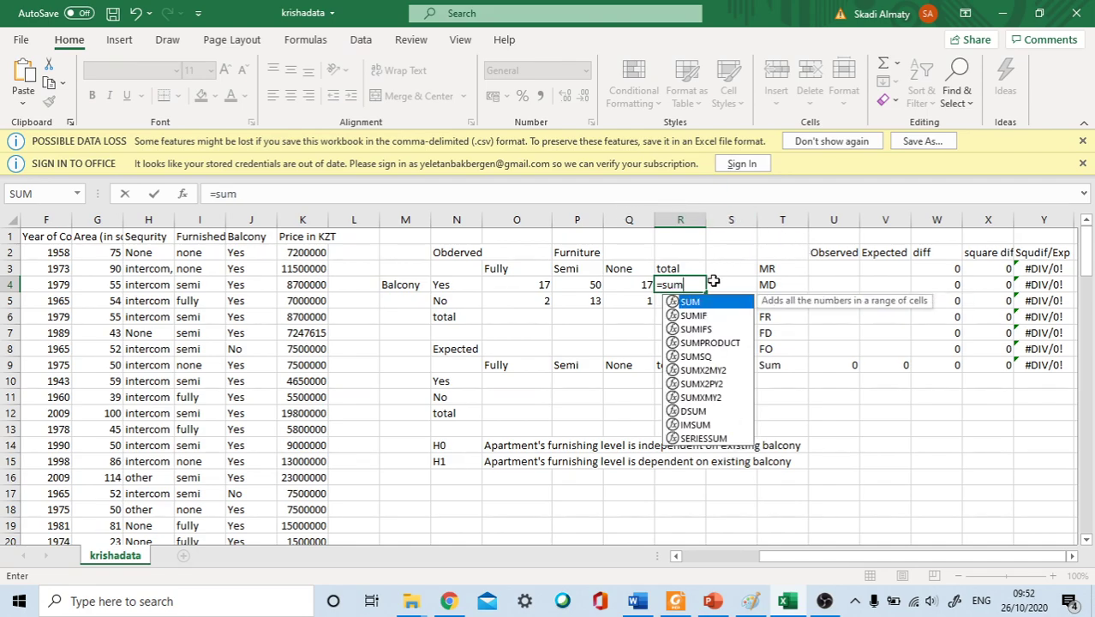
pyautogui.press('Return')
pyautogui.click(682, 286)
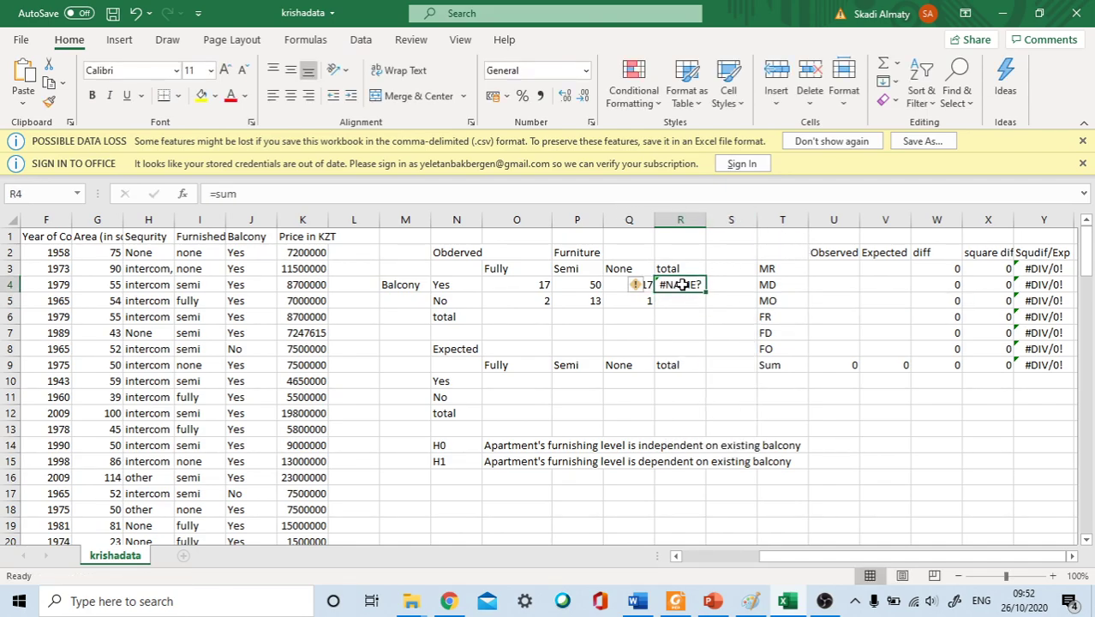
pyautogui.click(490, 194)
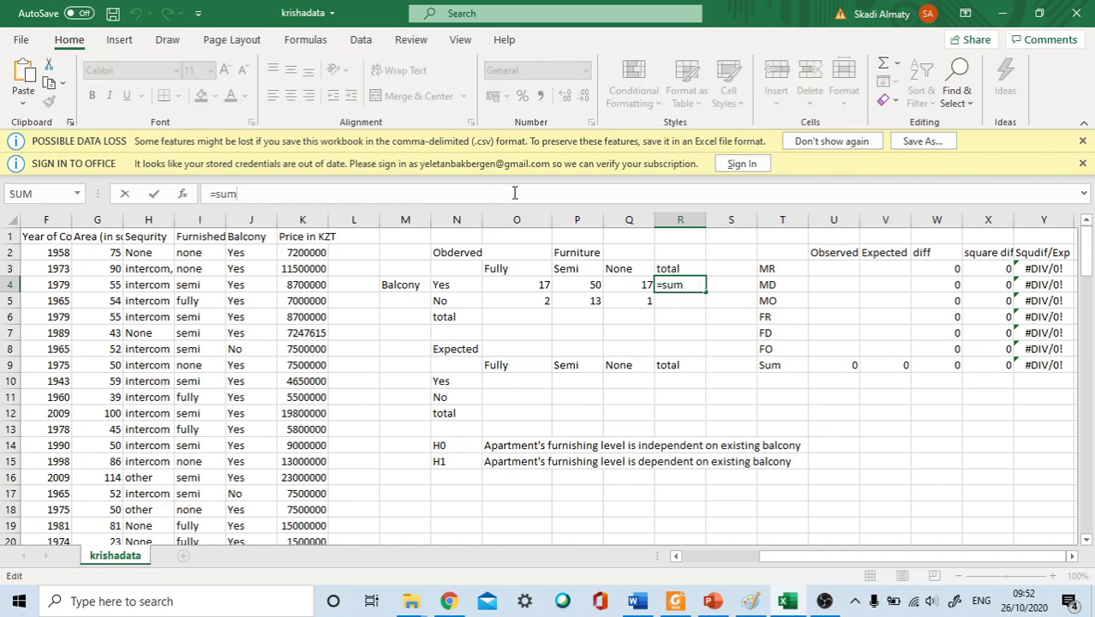
pyautogui.write('(')
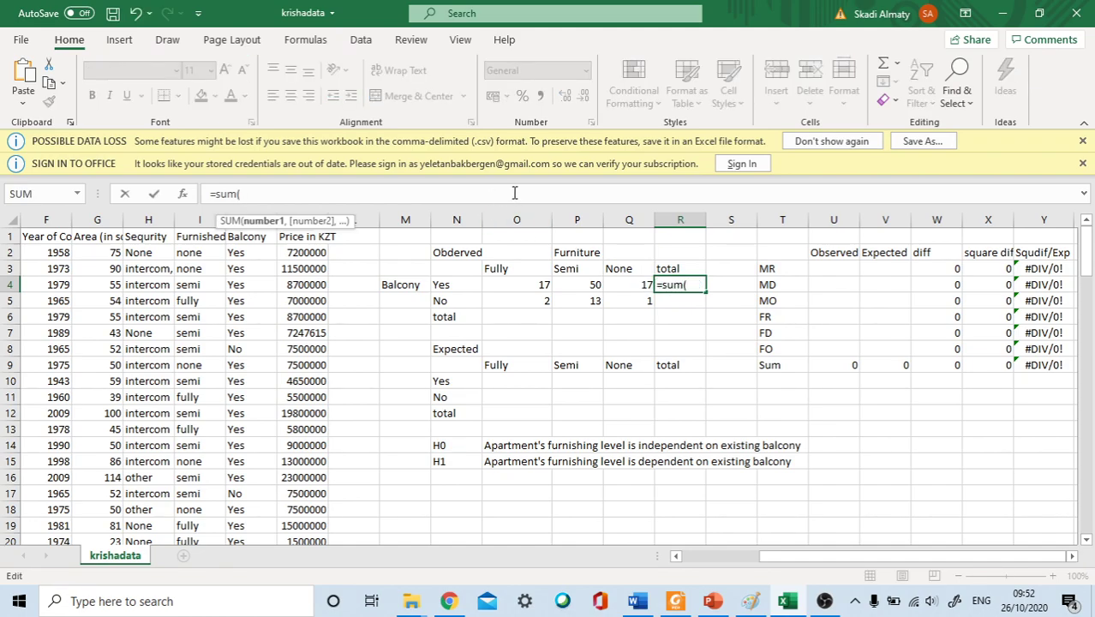
pyautogui.moveTo(541, 287); pyautogui.dragTo(630, 285)
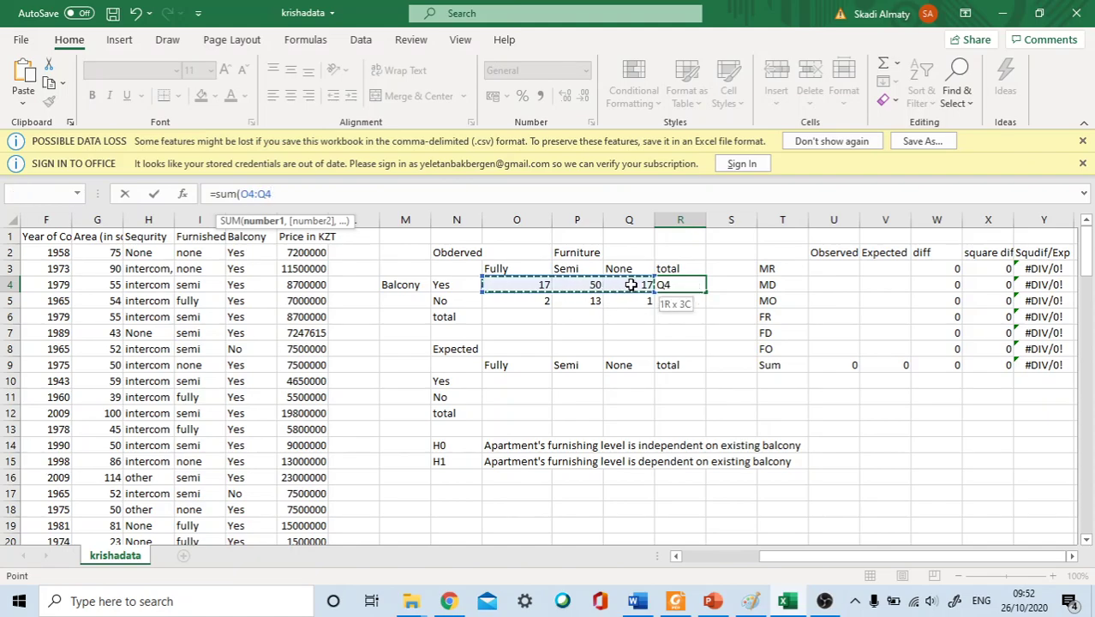
pyautogui.press('Return')
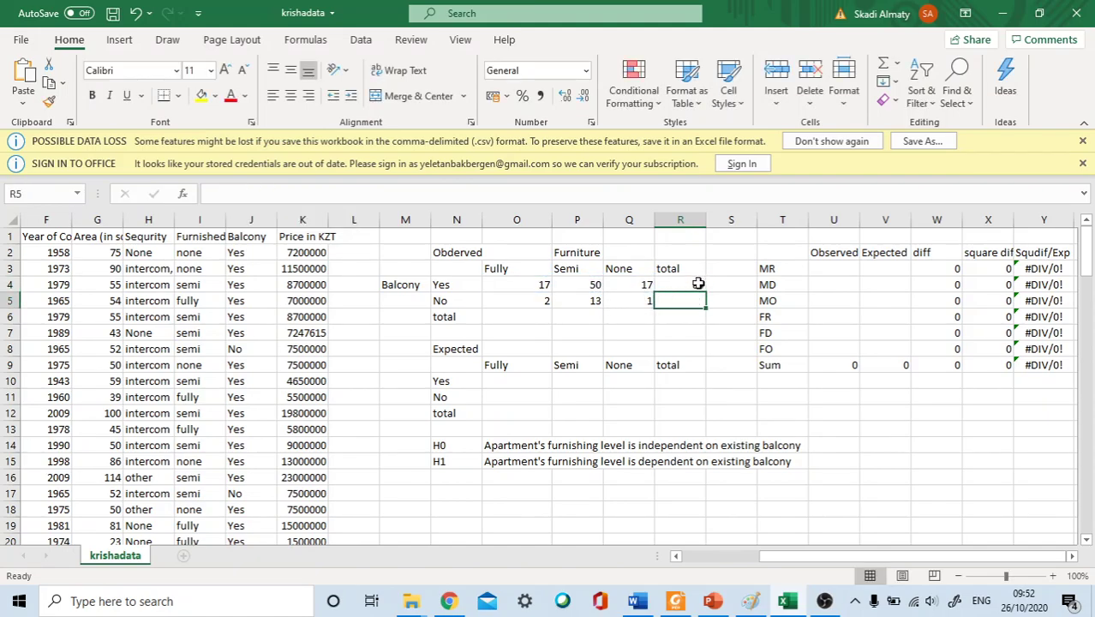
pyautogui.write('=')
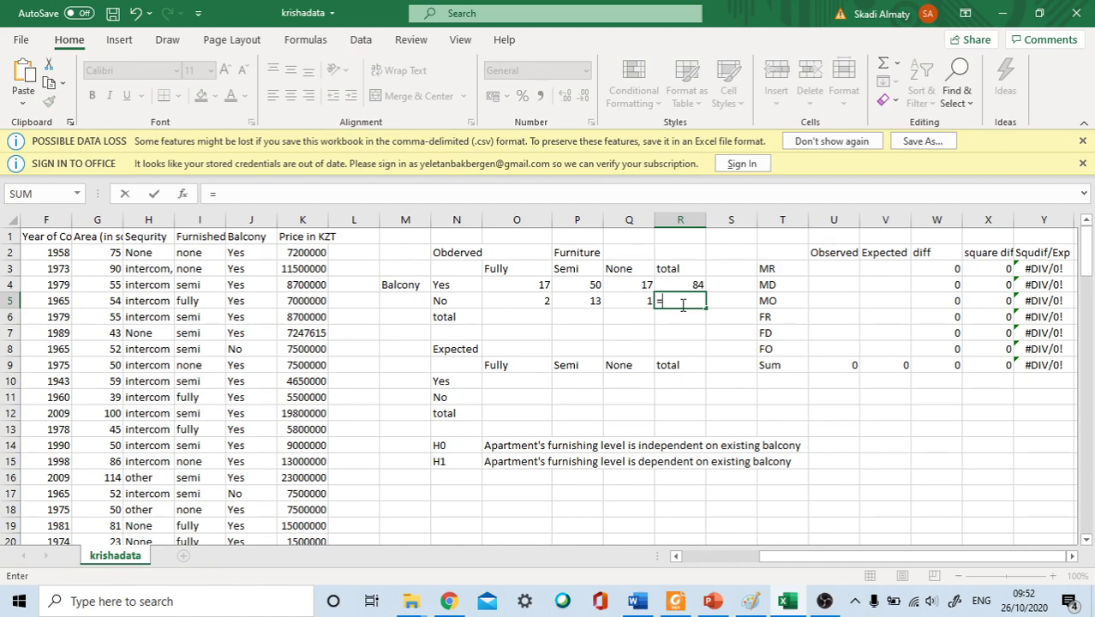
pyautogui.click(733, 253)
pyautogui.press('Escape')
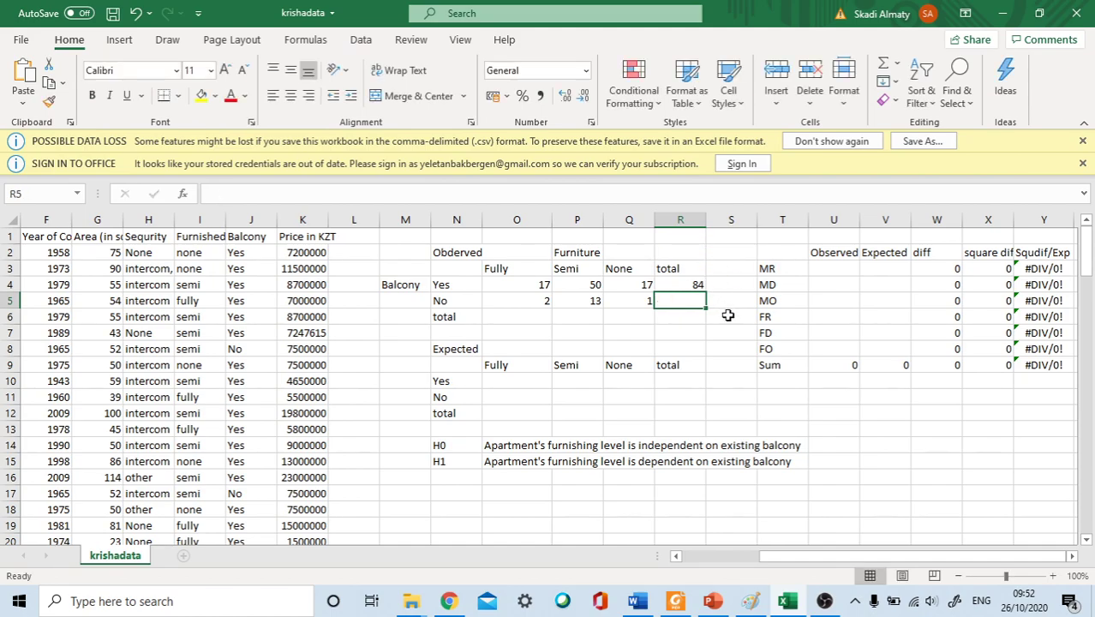
# - Fill the R4 total formula down to R5 to total the observed balcony No row
pyautogui.click(702, 285)
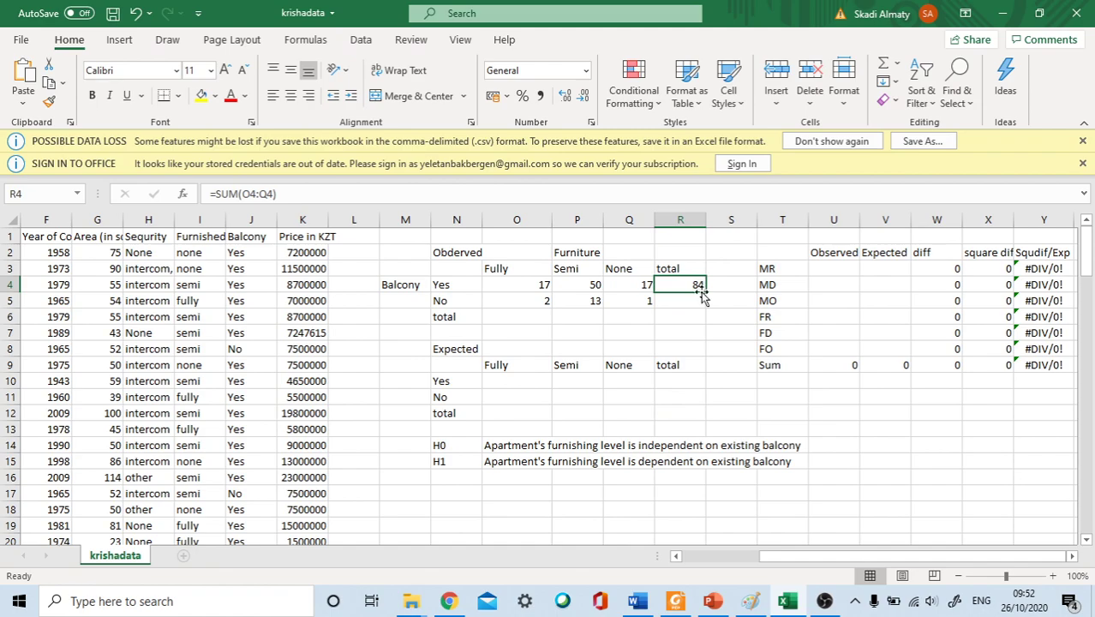
pyautogui.moveTo(707, 293); pyautogui.dragTo(709, 305)
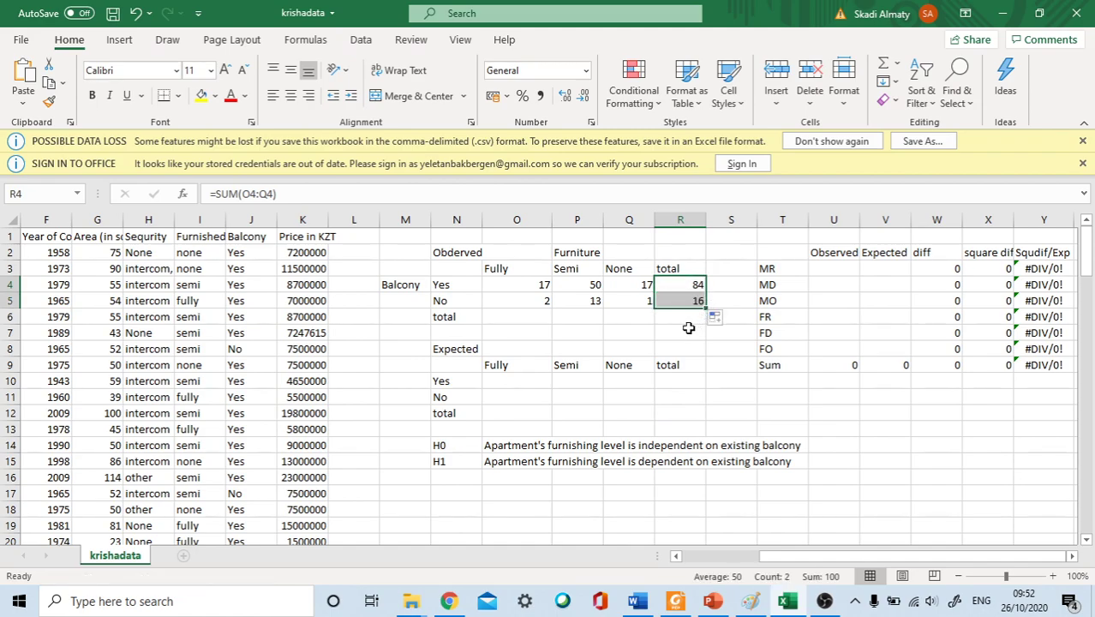
pyautogui.click(690, 322)
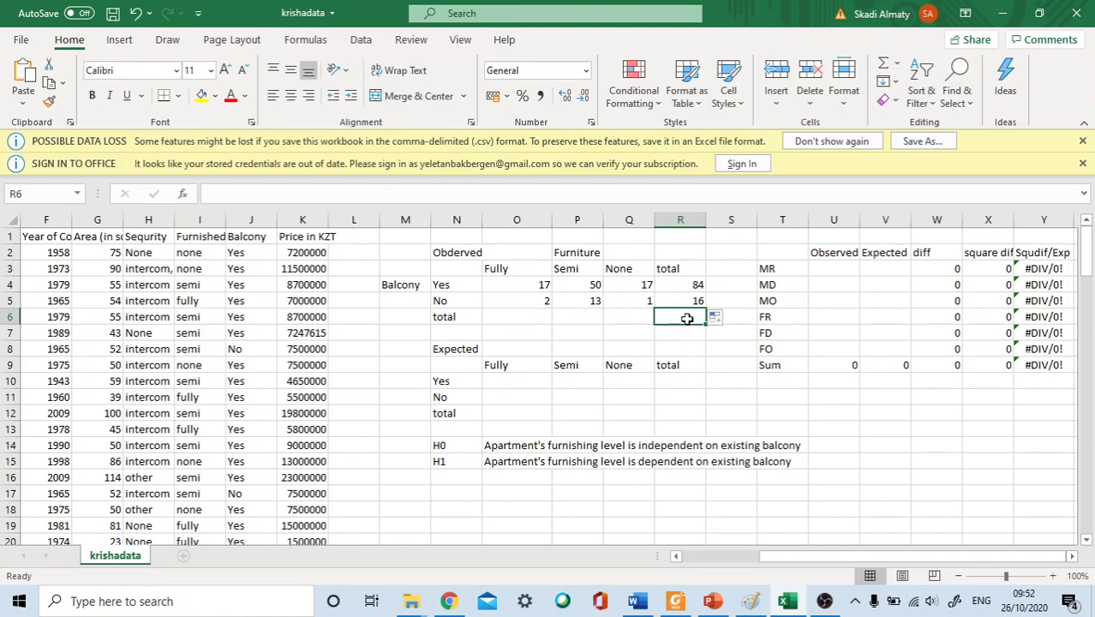
pyautogui.write('sum')
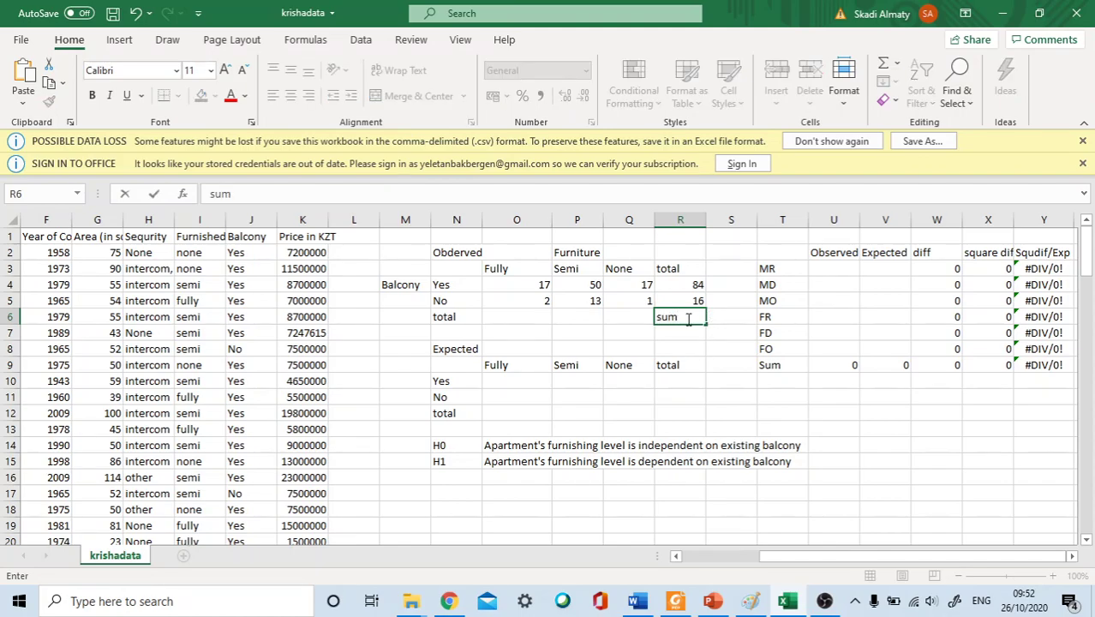
pyautogui.press('BackSpace')
pyautogui.press('BackSpace')
# - Total the observed Fully column in O6 by summing O4:O5
pyautogui.click(512, 320)
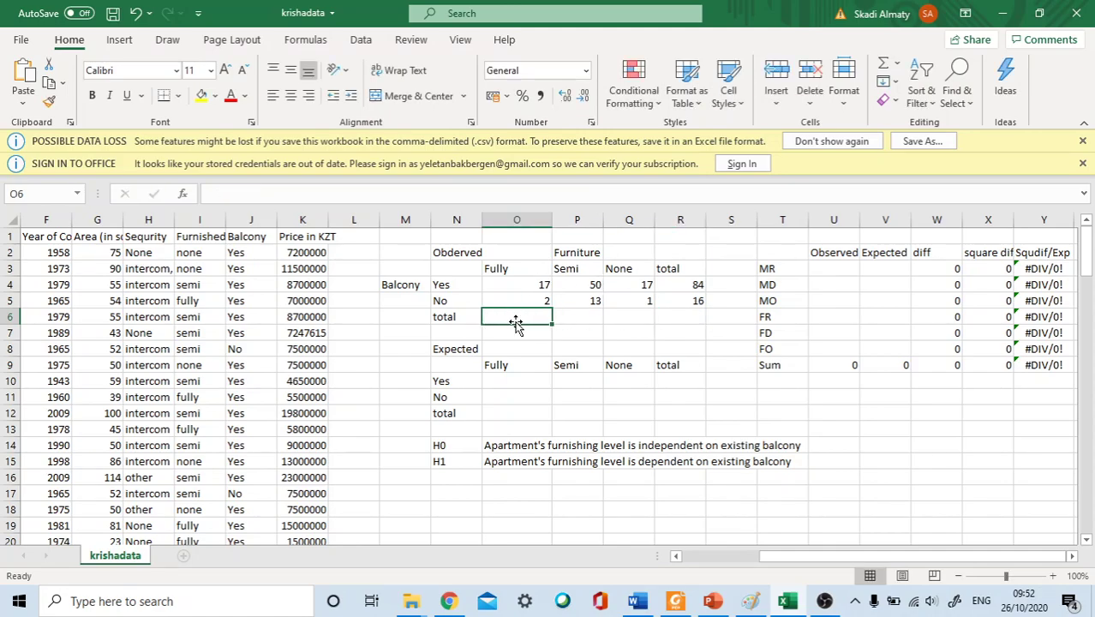
pyautogui.write('sum')
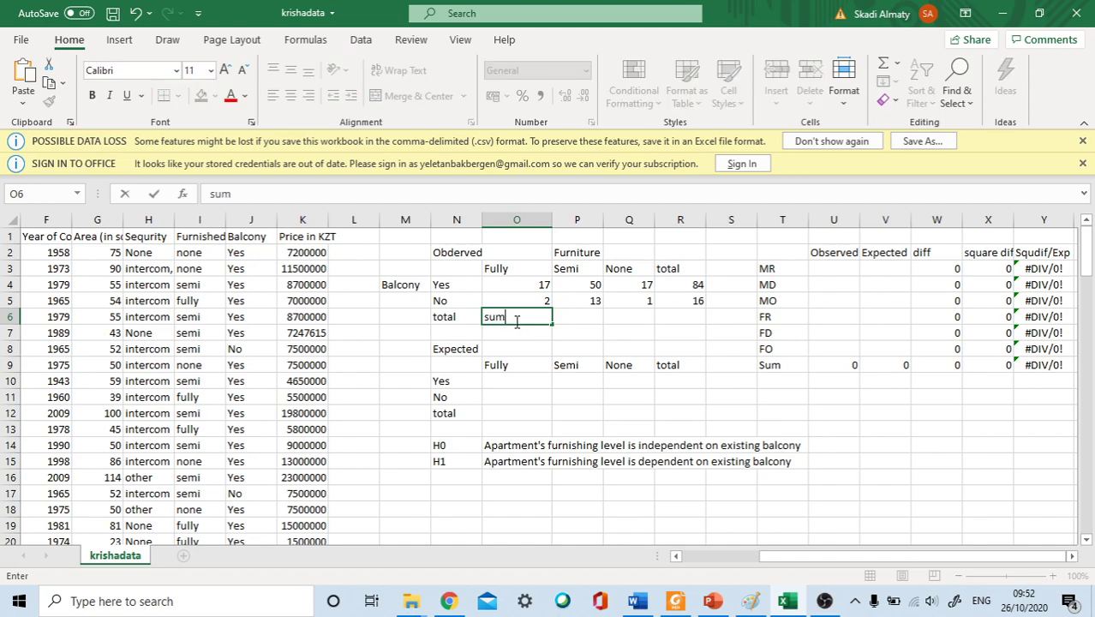
pyautogui.press('BackSpace')
pyautogui.press('BackSpace')
pyautogui.press('BackSpace')
pyautogui.write('=sum')
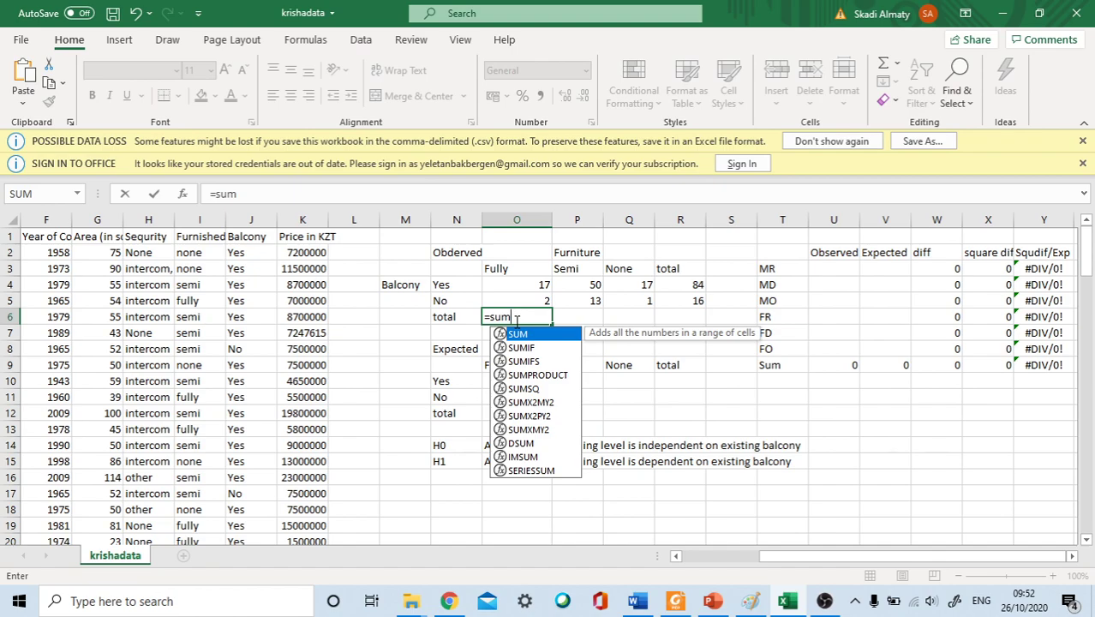
pyautogui.press('Tab')
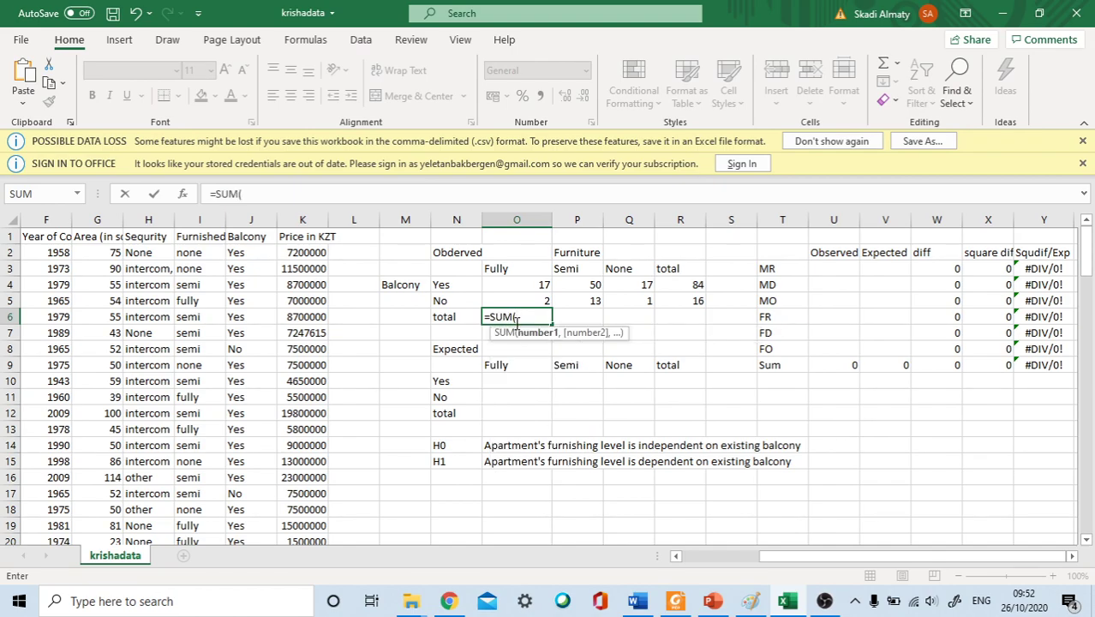
pyautogui.moveTo(540, 284); pyautogui.dragTo(537, 305)
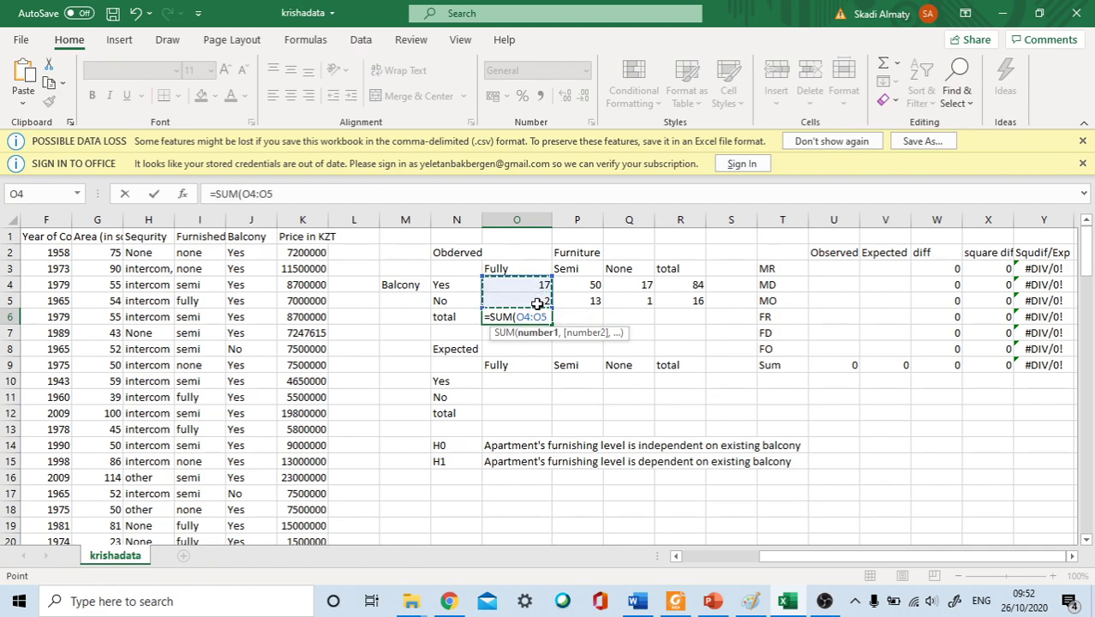
pyautogui.press('Return')
# - Fill the O6 column total formula across to R6 for the Semi, None and total columns
pyautogui.click(550, 318)
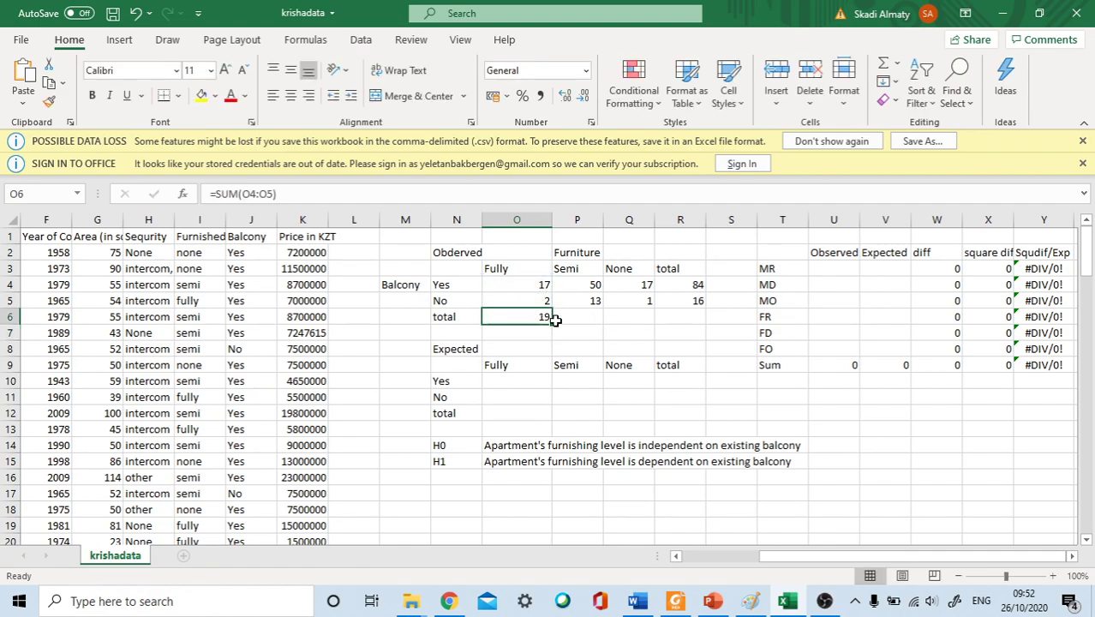
pyautogui.moveTo(552, 324); pyautogui.dragTo(696, 327)
pyautogui.click(651, 338)
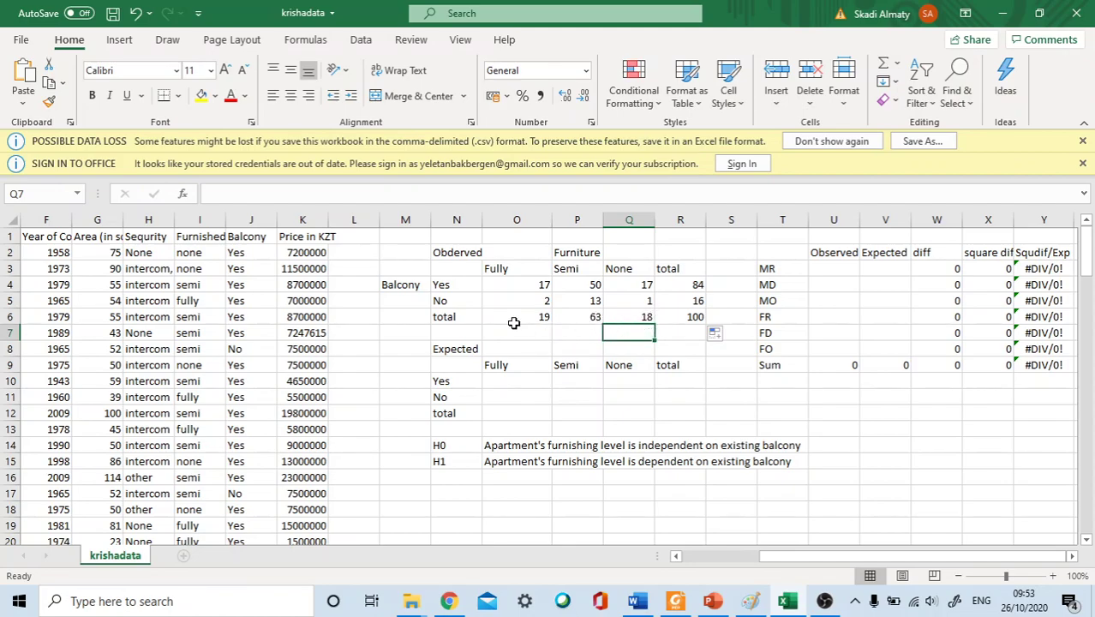
# - Add a cross-check of the grand total in R7 by summing the column totals O6:Q6
pyautogui.click(673, 335)
pyautogui.write('=')
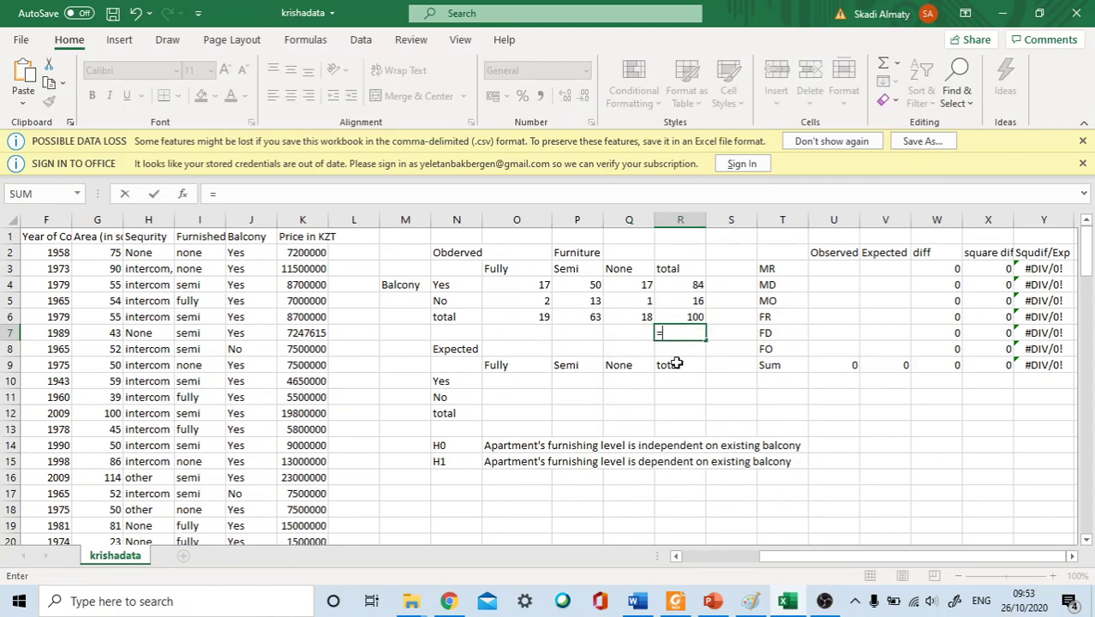
pyautogui.write('sum')
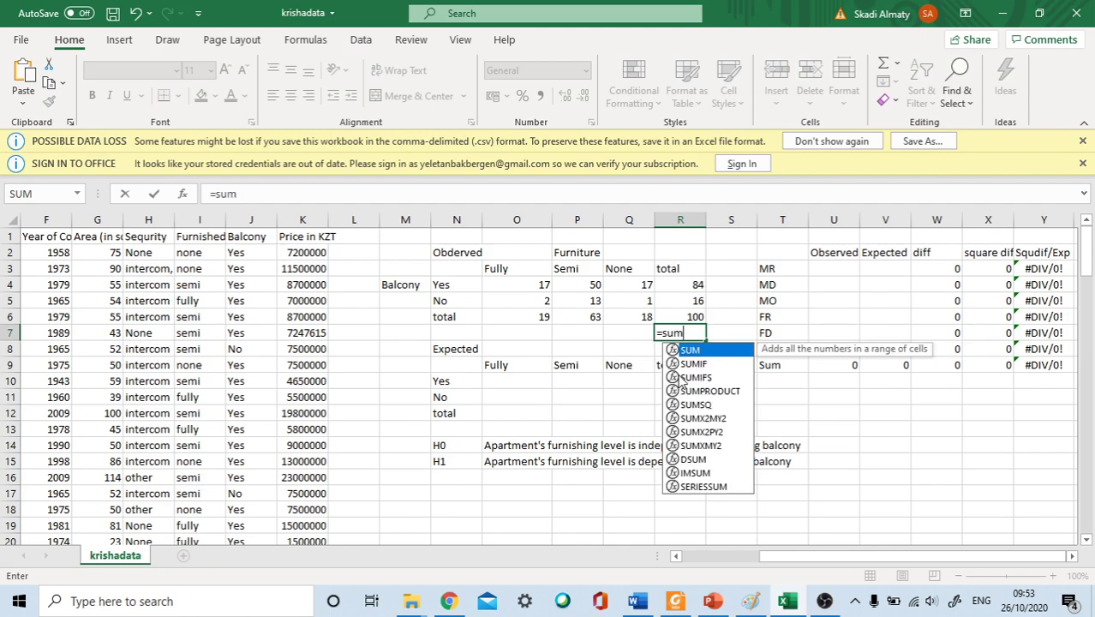
pyautogui.press('Tab')
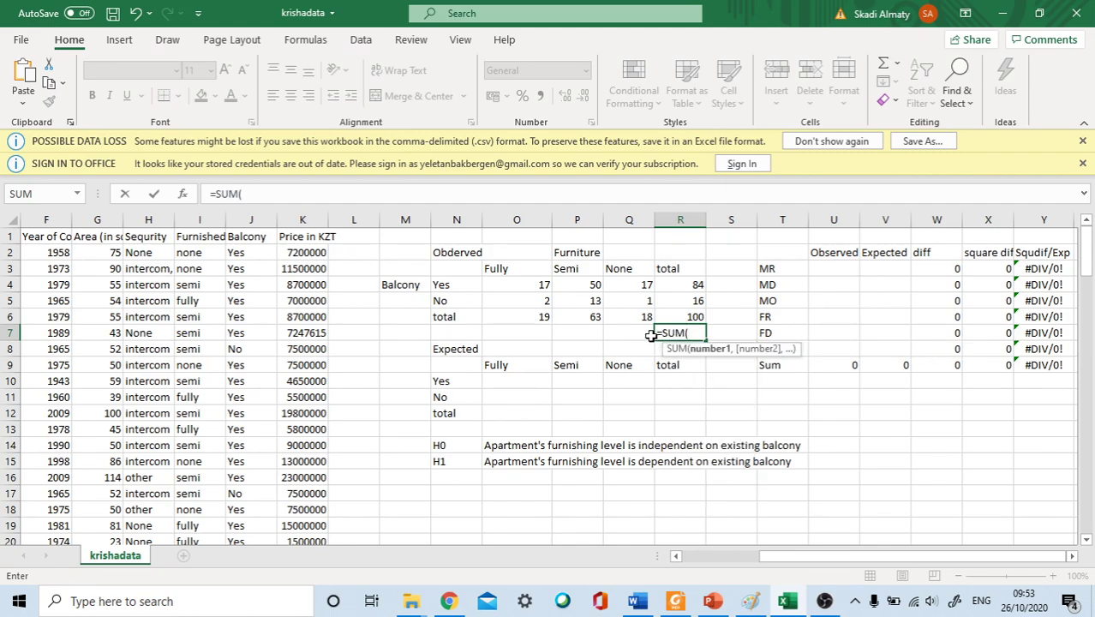
pyautogui.moveTo(539, 319); pyautogui.dragTo(638, 319)
pyautogui.press('Return')
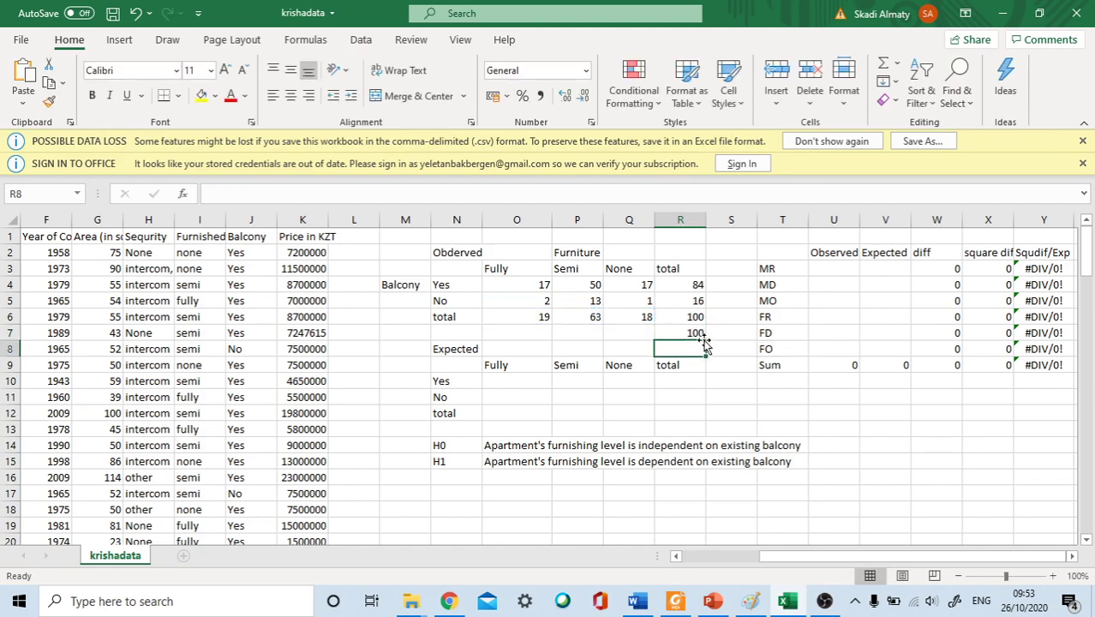
pyautogui.click(697, 332)
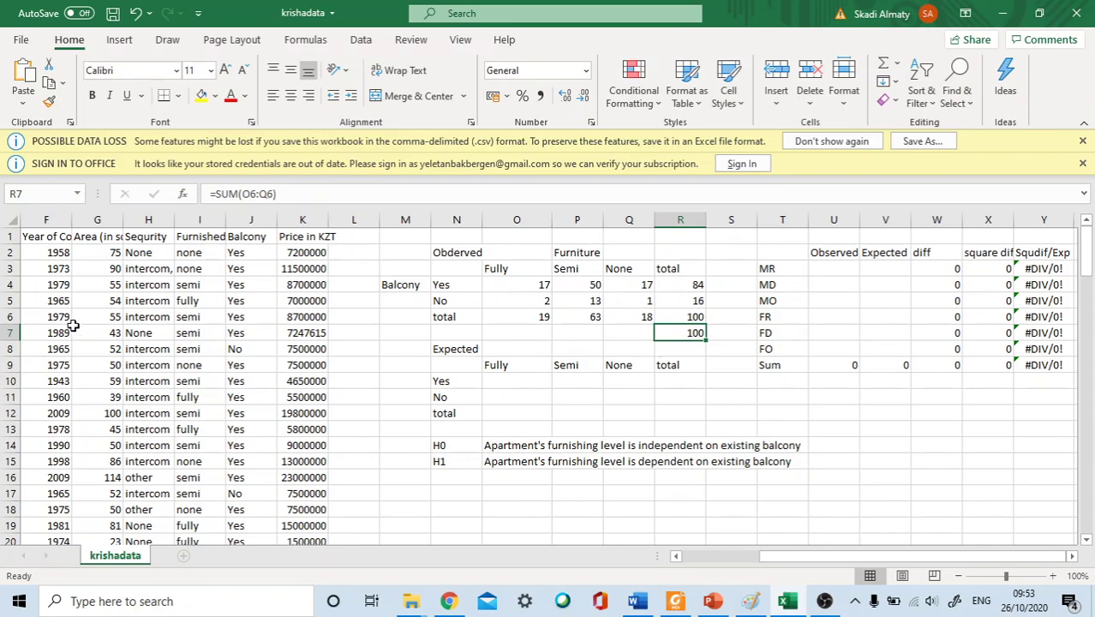
pyautogui.click(501, 385)
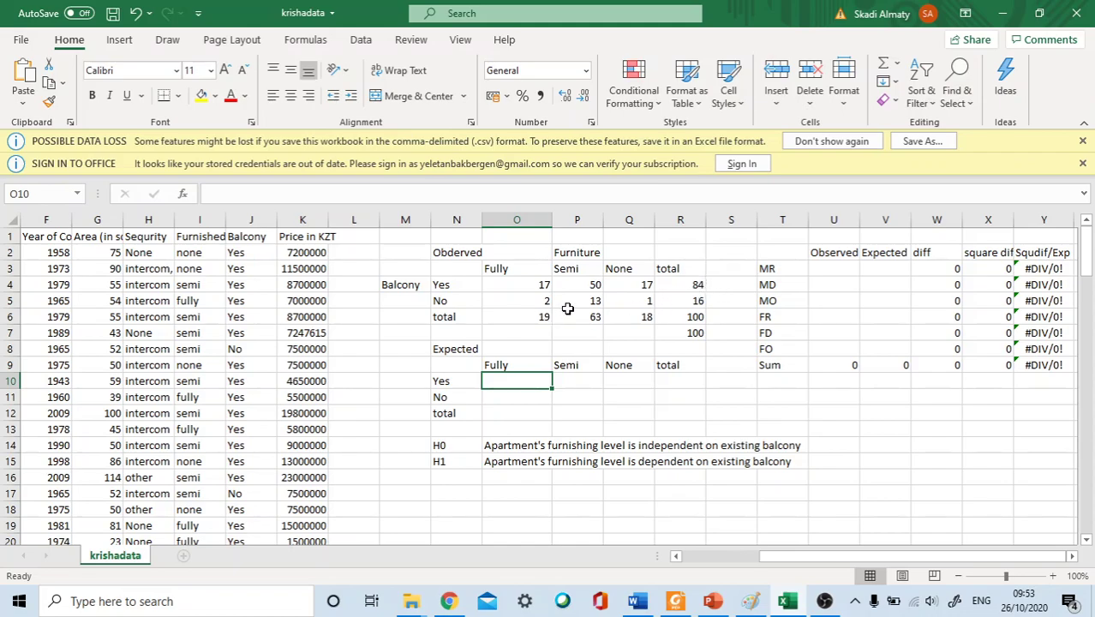
pyautogui.click(700, 286)
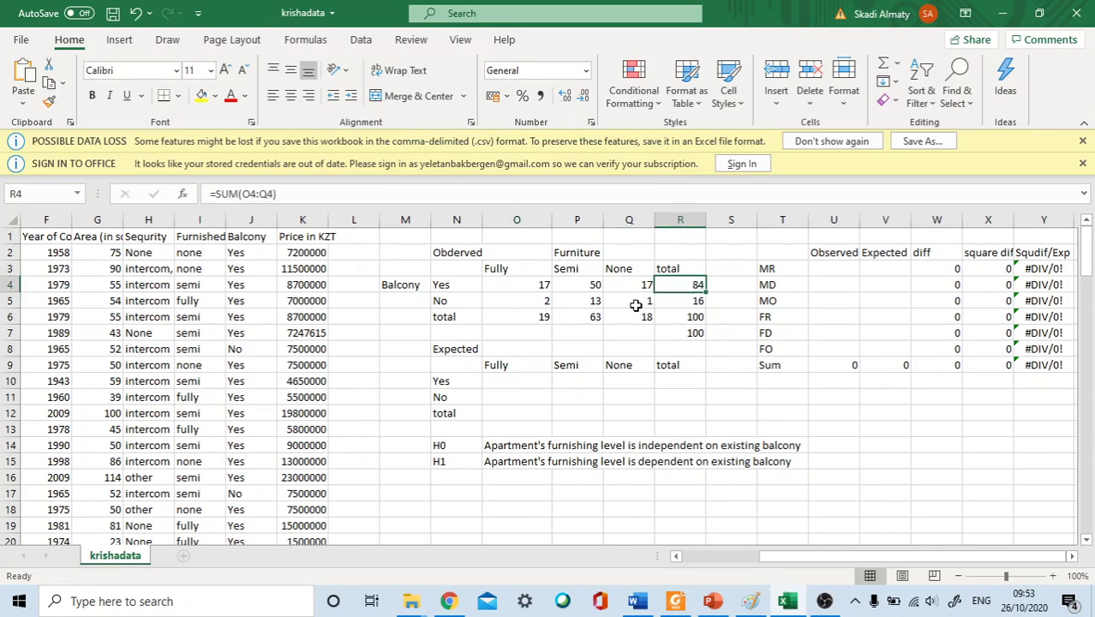
pyautogui.click(538, 318)
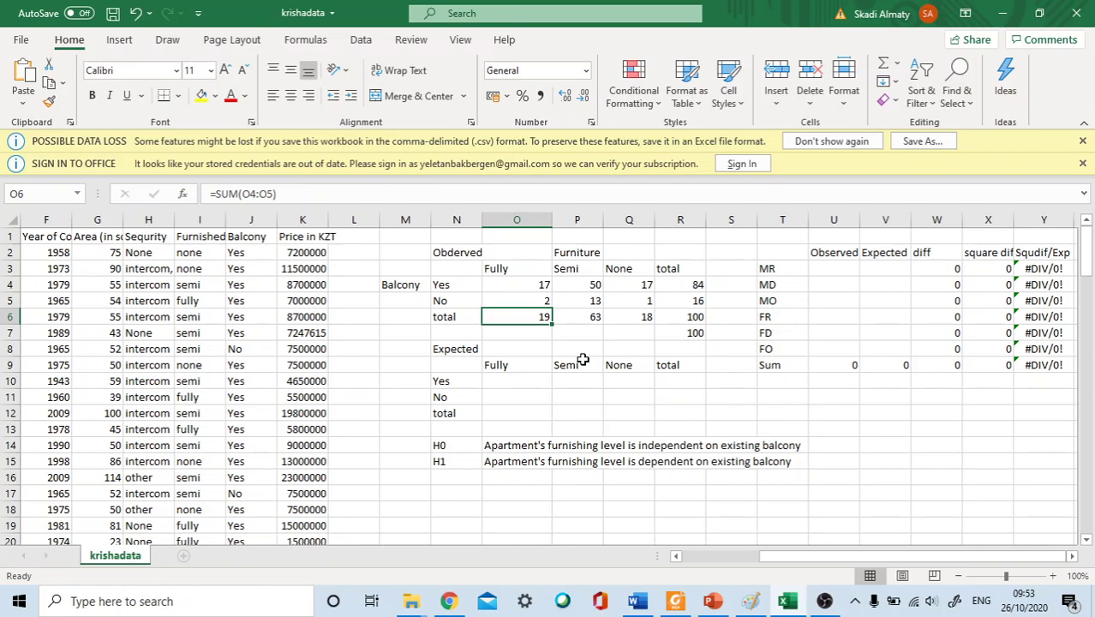
# - Start a worked proportion beneath the summary table by entering X in U12 and 84 in V12
pyautogui.click(831, 413)
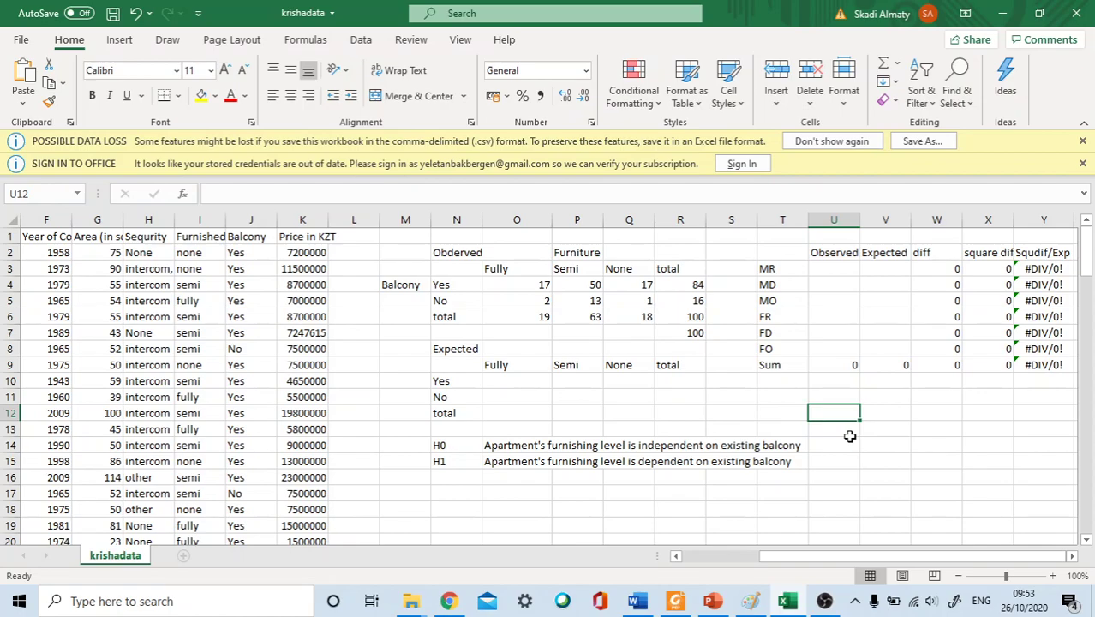
pyautogui.write('1')
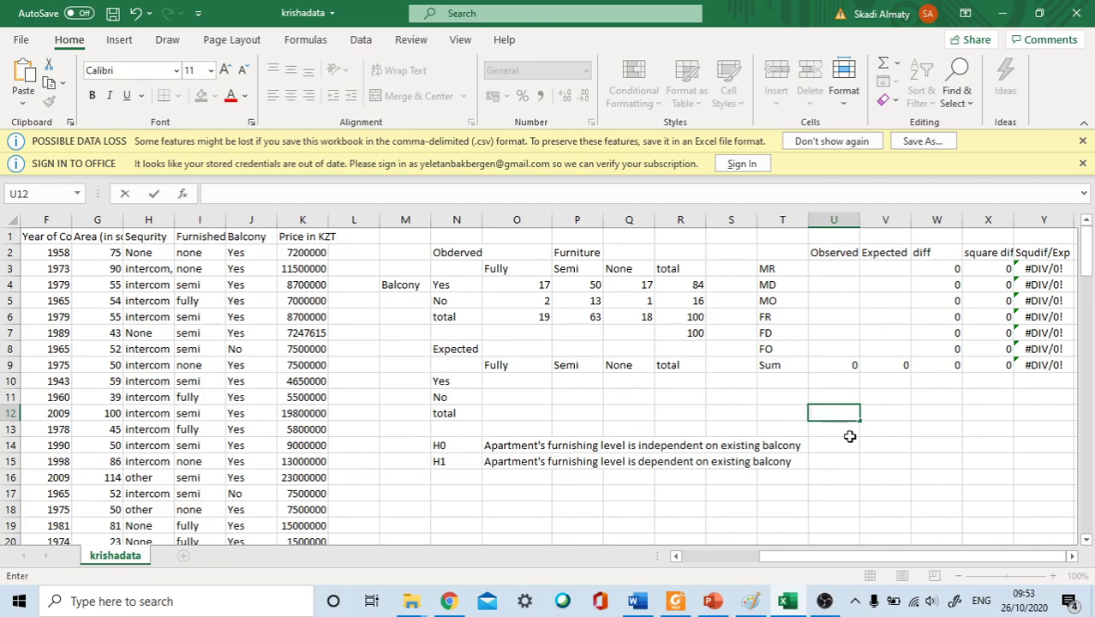
pyautogui.write('X')
pyautogui.press('Tab')
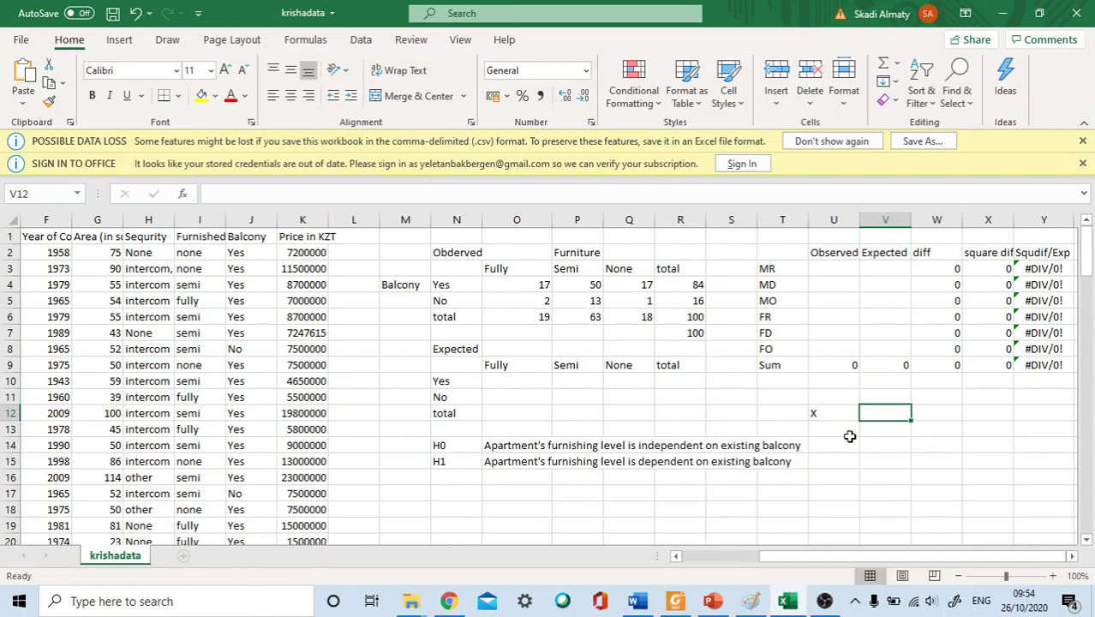
pyautogui.write('84')
pyautogui.press('Return')
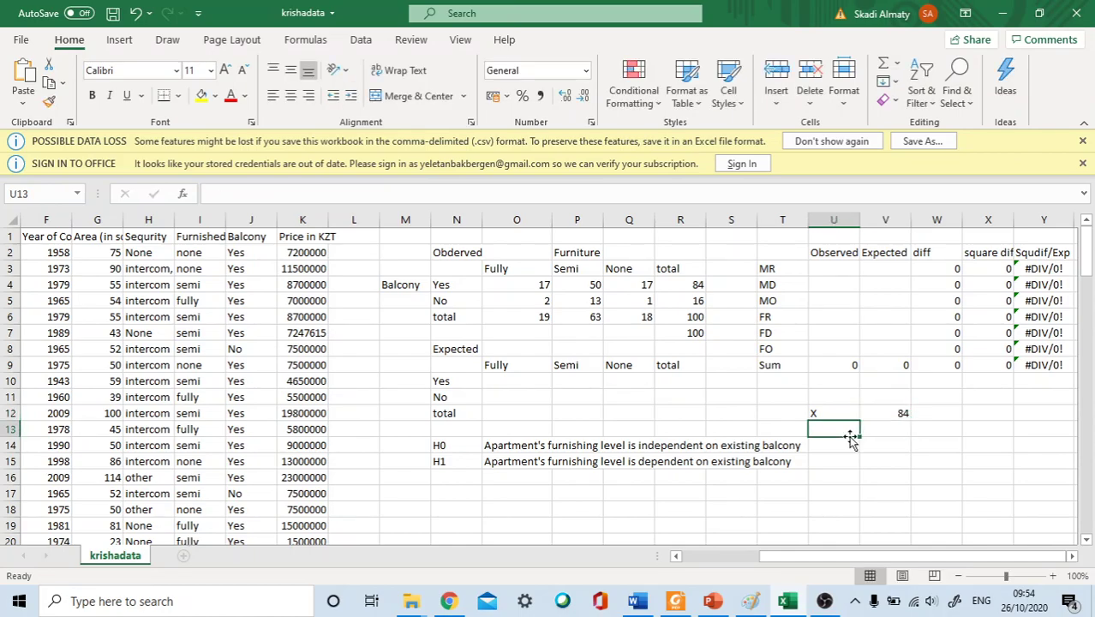
# - Complete the proportion's second row with 19 in U13 and 100 in V13
pyautogui.click(537, 314)
pyautogui.write('19')
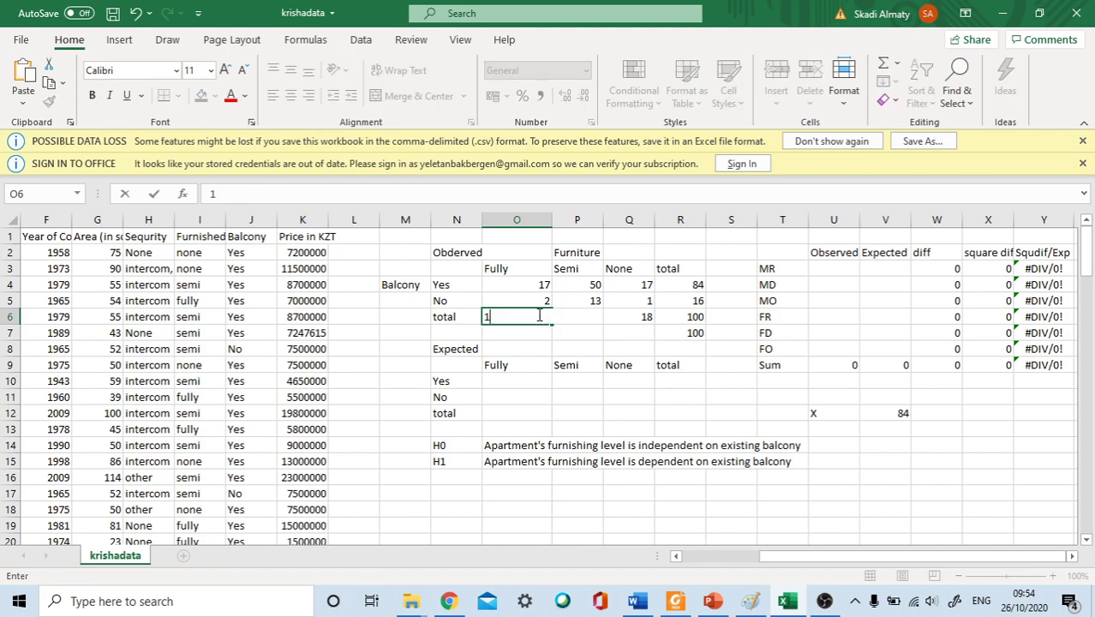
pyautogui.click(840, 427)
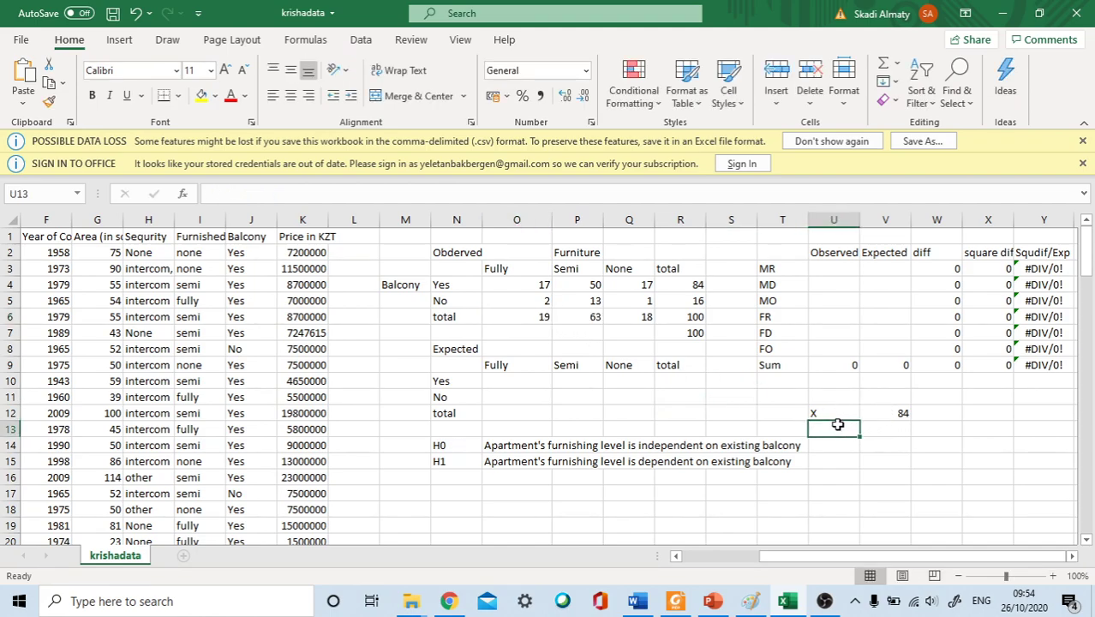
pyautogui.write('19')
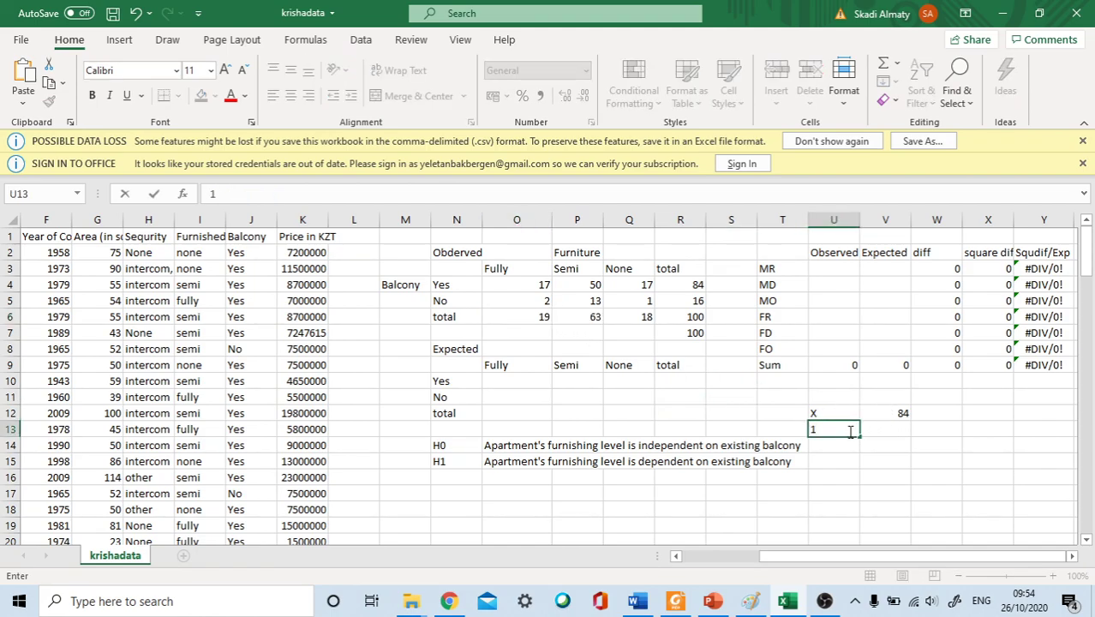
pyautogui.click(895, 425)
pyautogui.write('100')
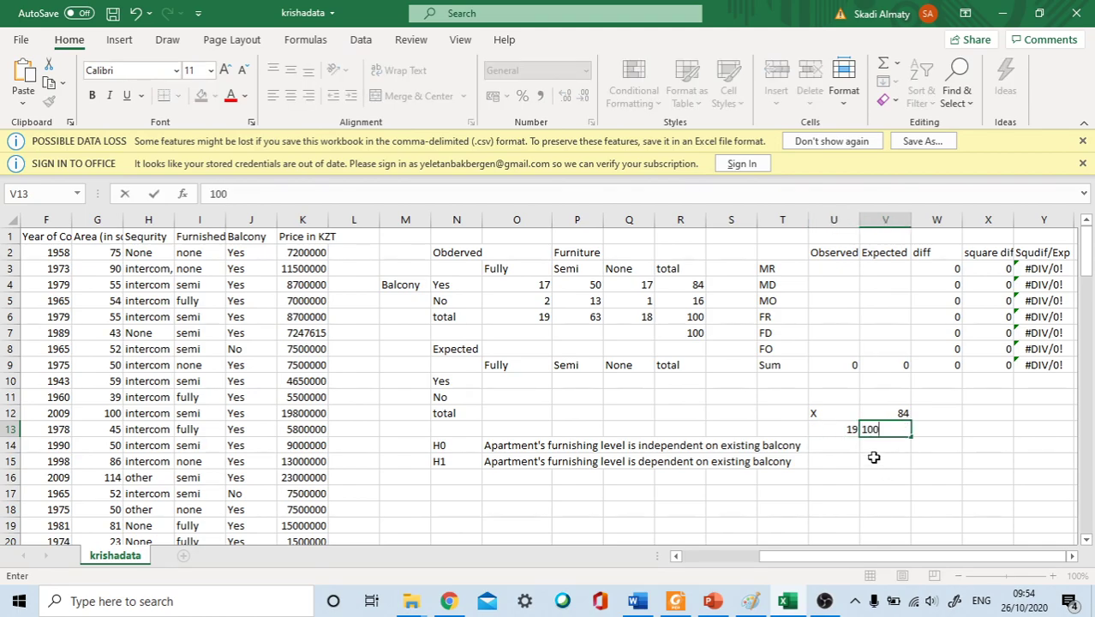
pyautogui.press('Return')
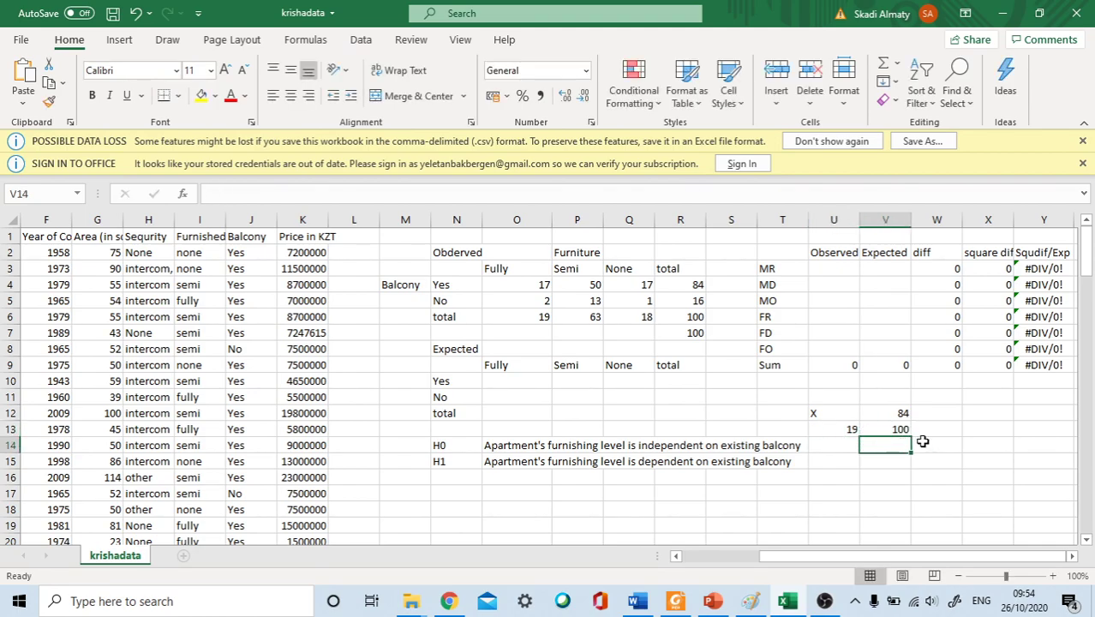
# - Replace the X in U12 with the formula =U13*V12/100 to solve the proportion
pyautogui.click(842, 442)
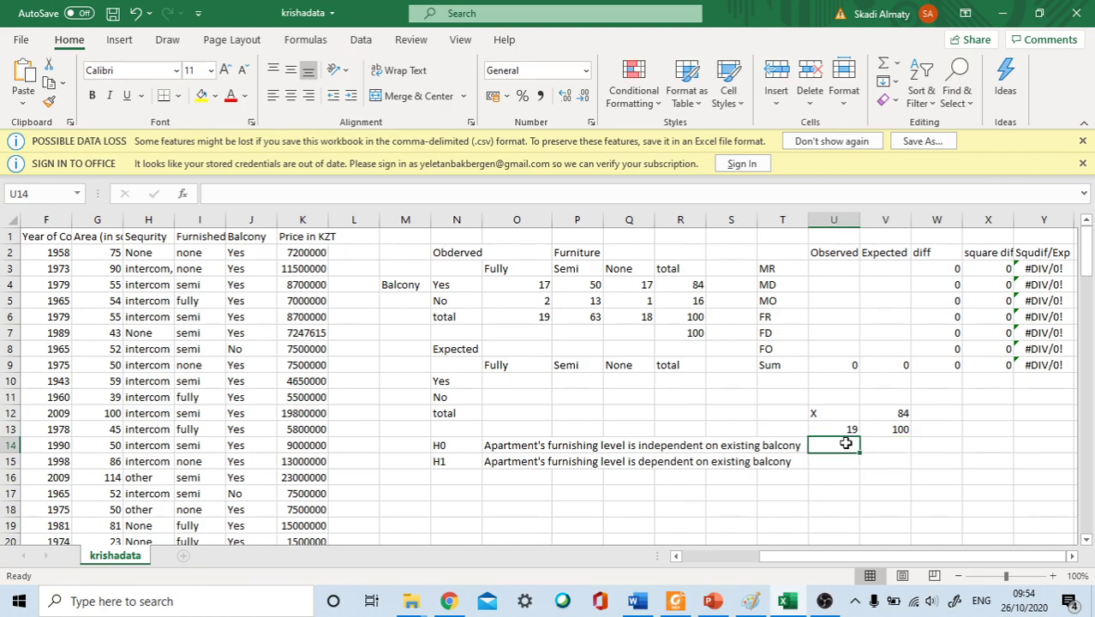
pyautogui.write('x')
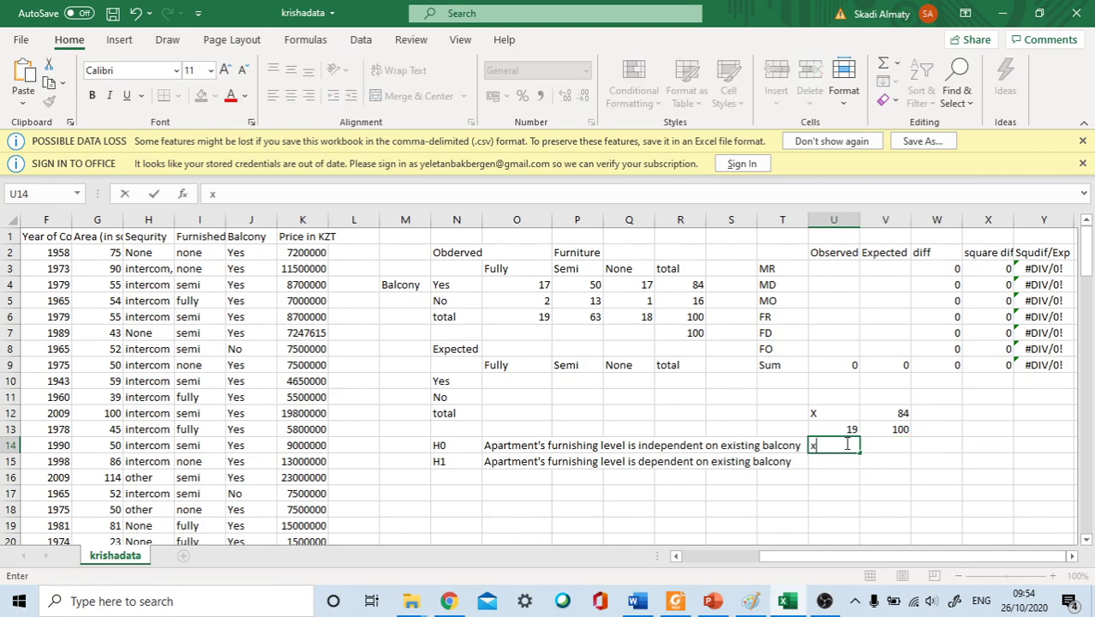
pyautogui.click(821, 412)
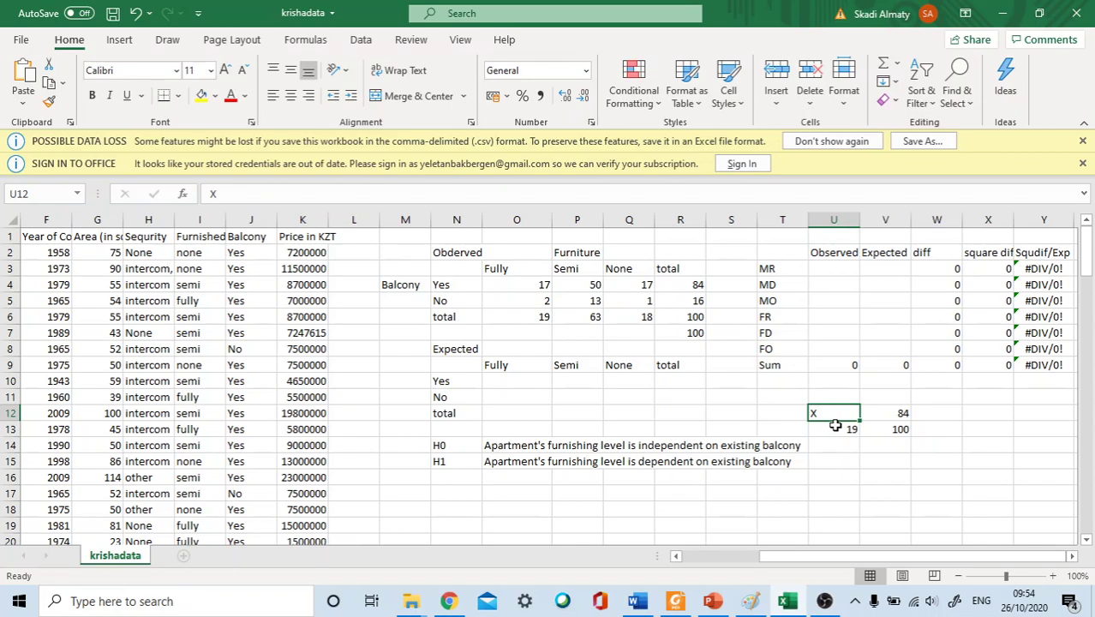
pyautogui.write('=')
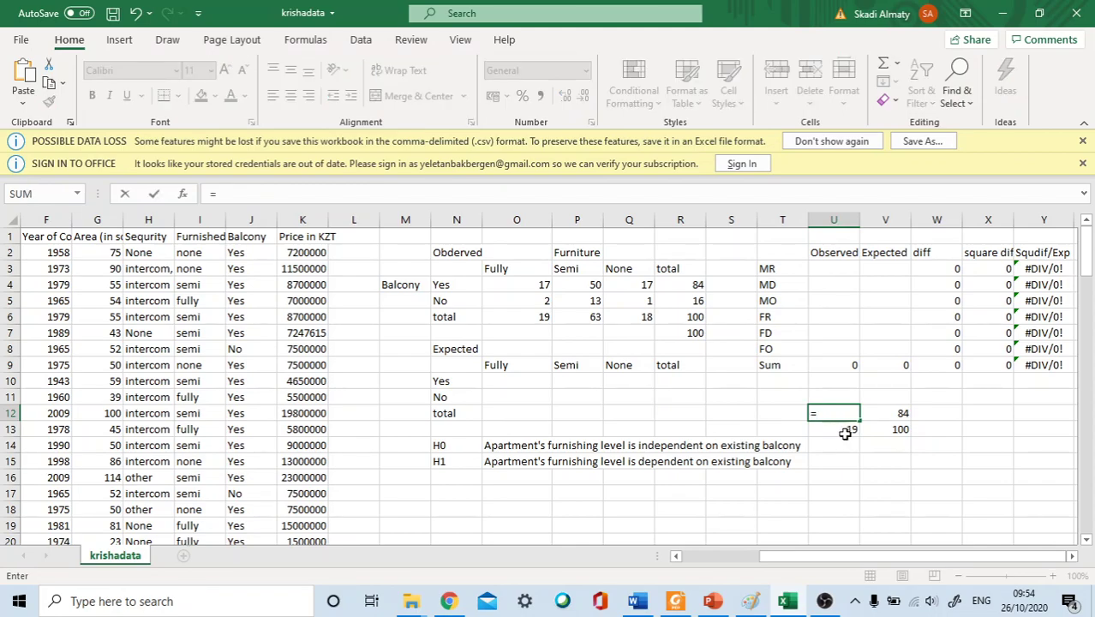
pyautogui.click(845, 430)
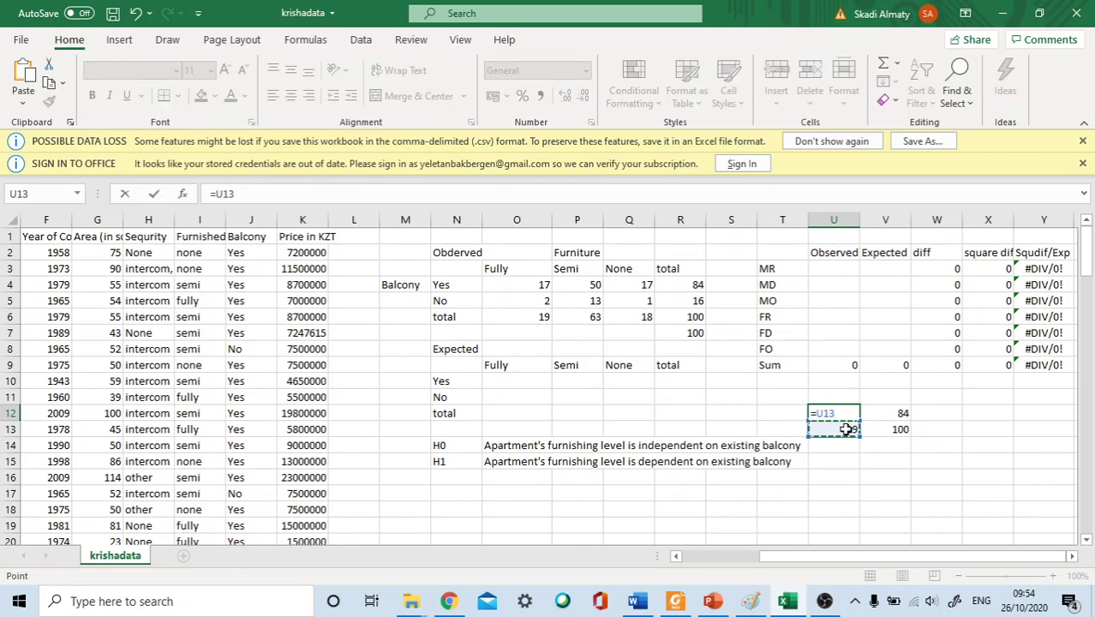
pyautogui.write('*')
pyautogui.click(899, 415)
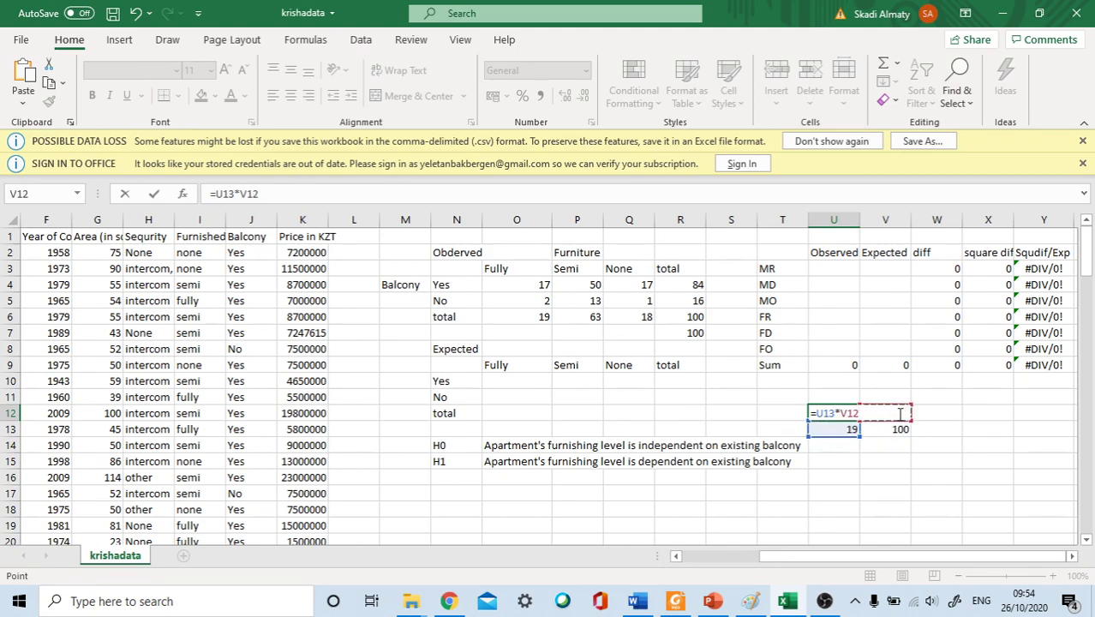
pyautogui.write('/100')
pyautogui.press('Return')
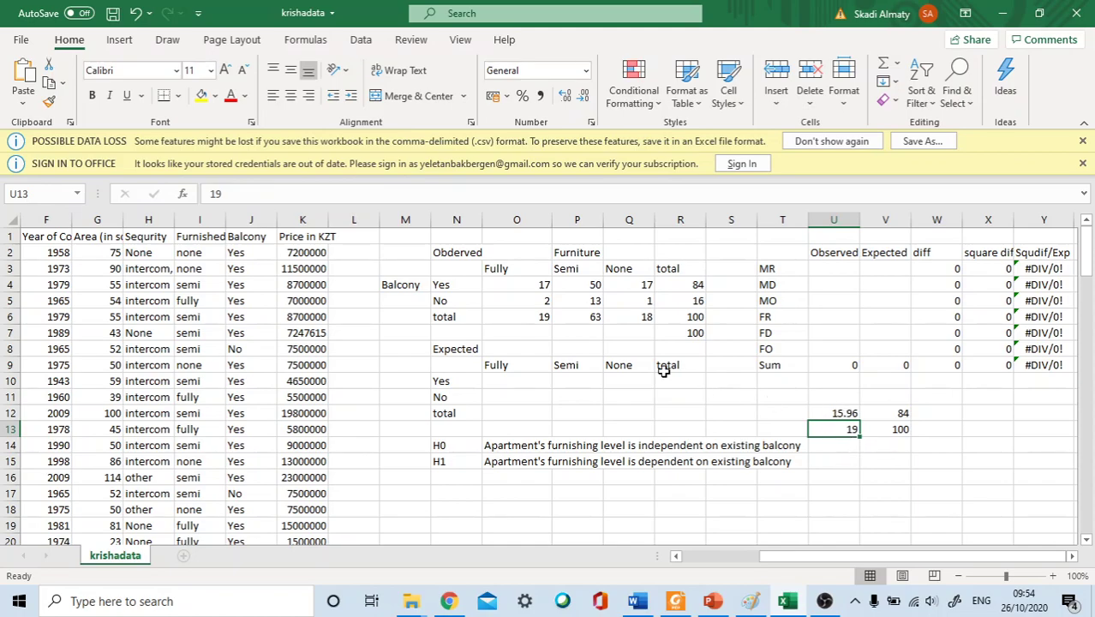
# - Compute the expected count for fully furnished apartments with a balcony in O10 using =R4*O6/R6
pyautogui.click(518, 284)
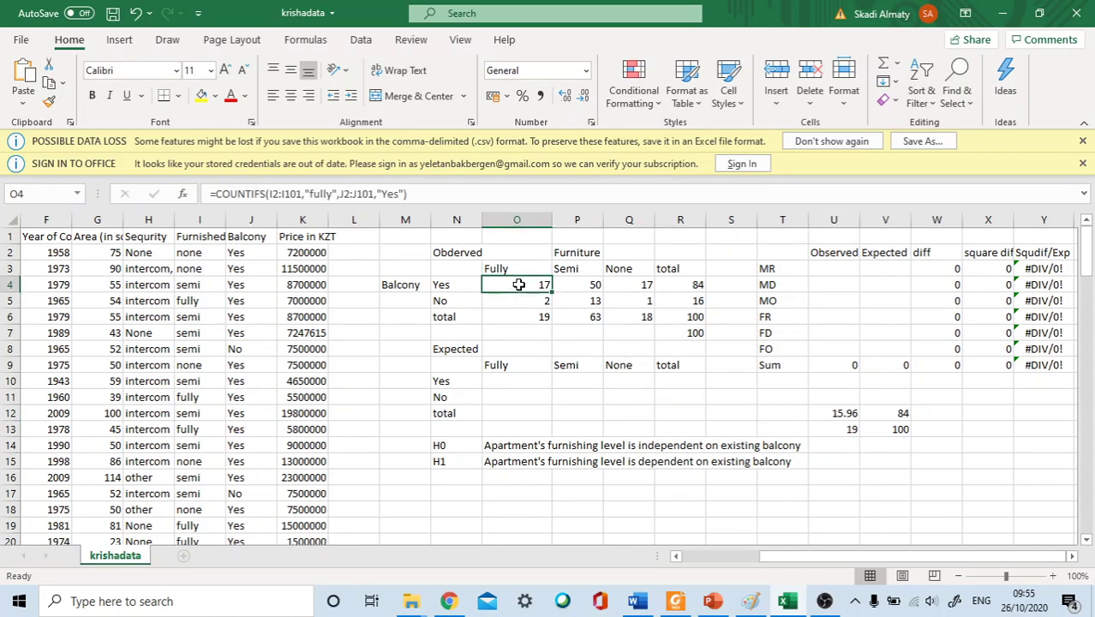
pyautogui.click(515, 380)
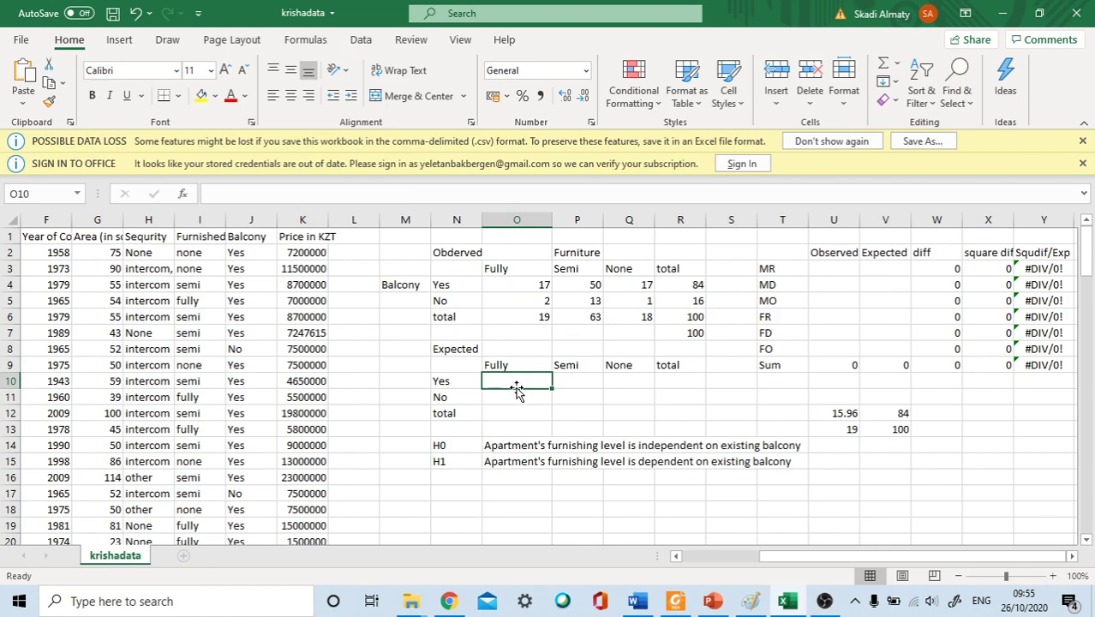
pyautogui.write('=')
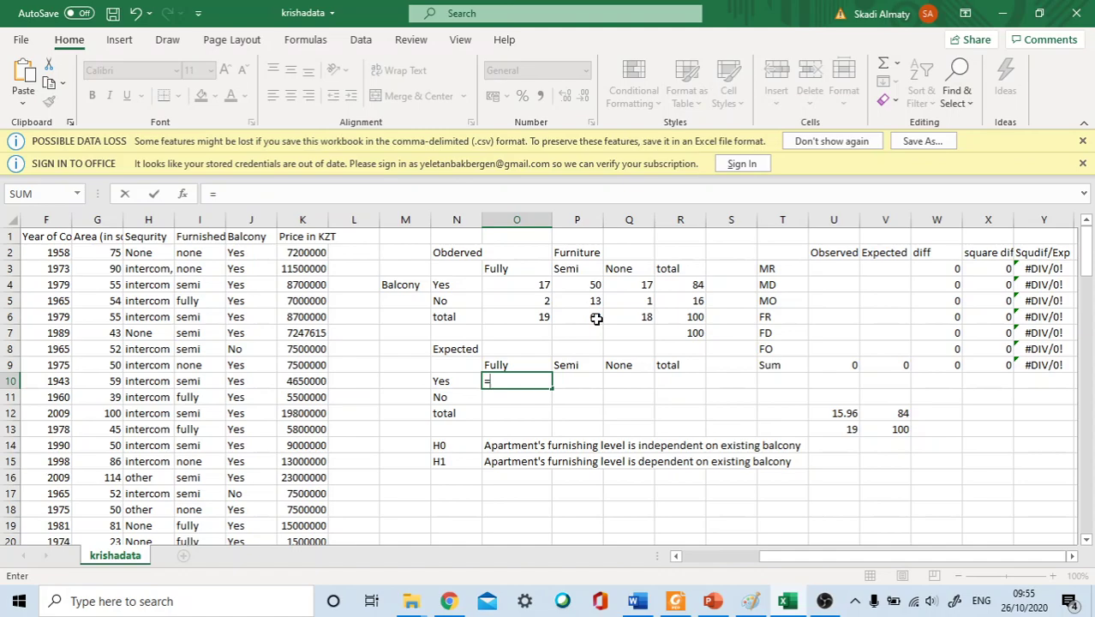
pyautogui.click(701, 286)
pyautogui.write('*')
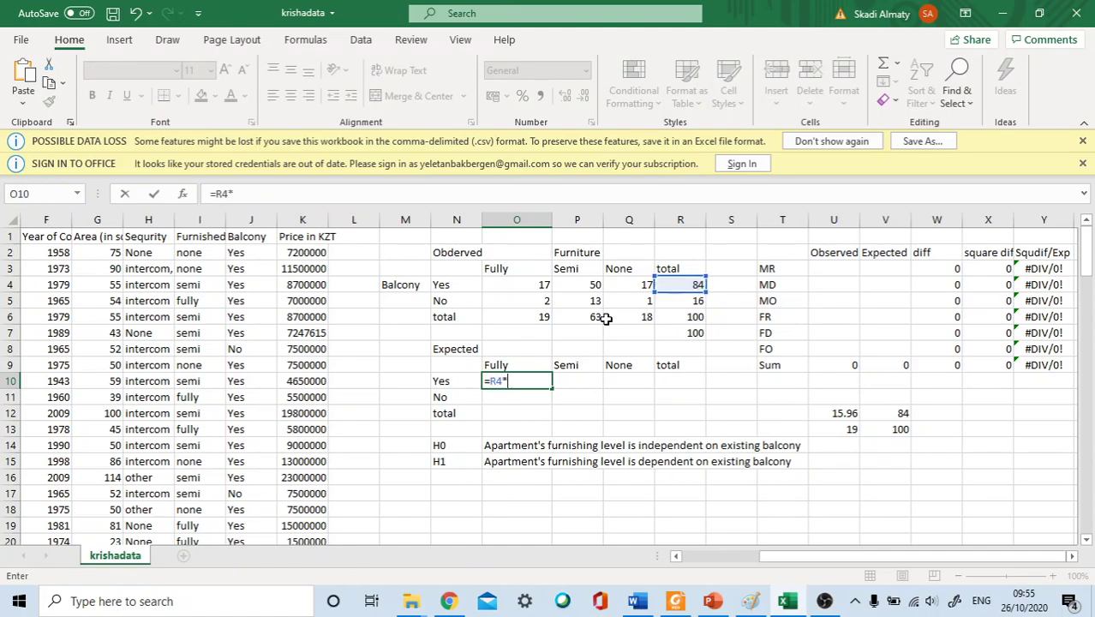
pyautogui.click(539, 319)
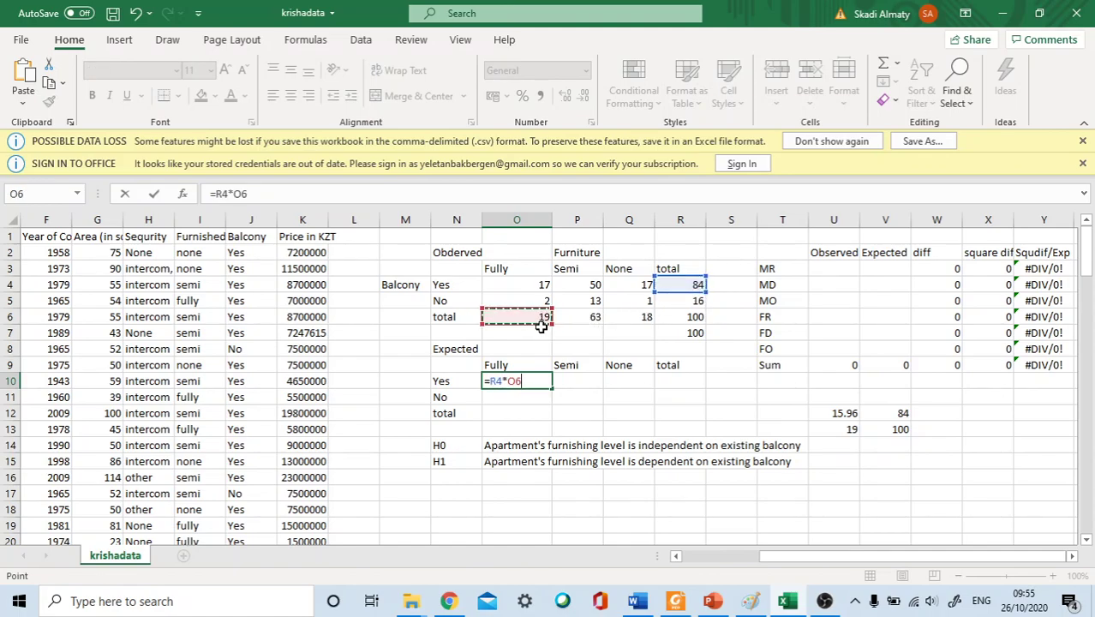
pyautogui.write('/')
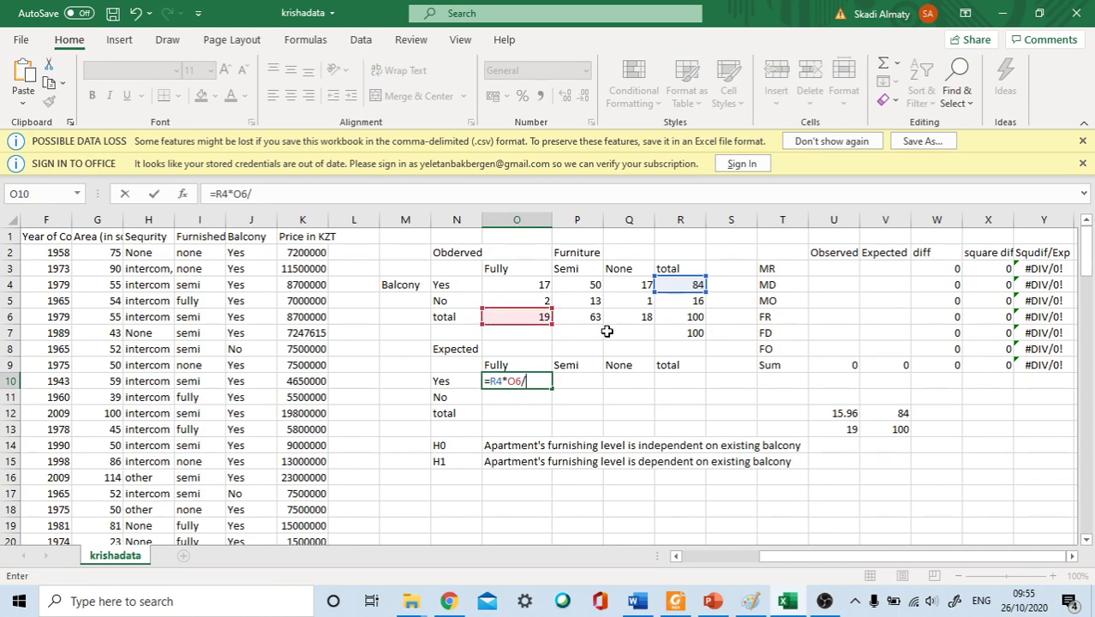
pyautogui.click(695, 318)
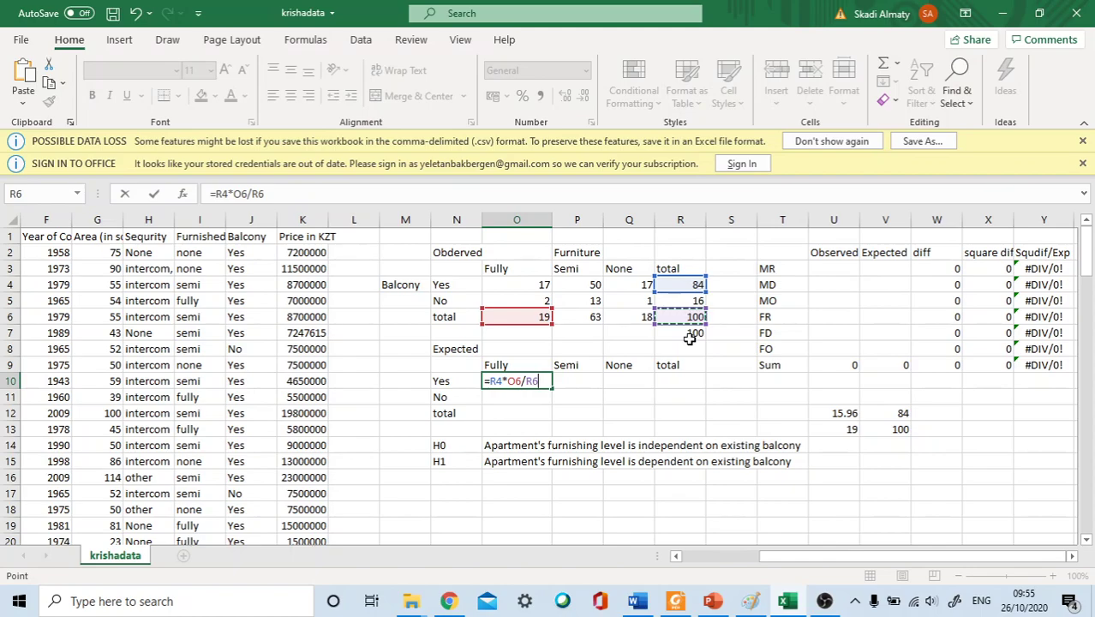
pyautogui.press('Return')
# - Compute the expected count for semi-furnished apartments with a balcony in P10 using =R4*P6/R6
pyautogui.click(591, 382)
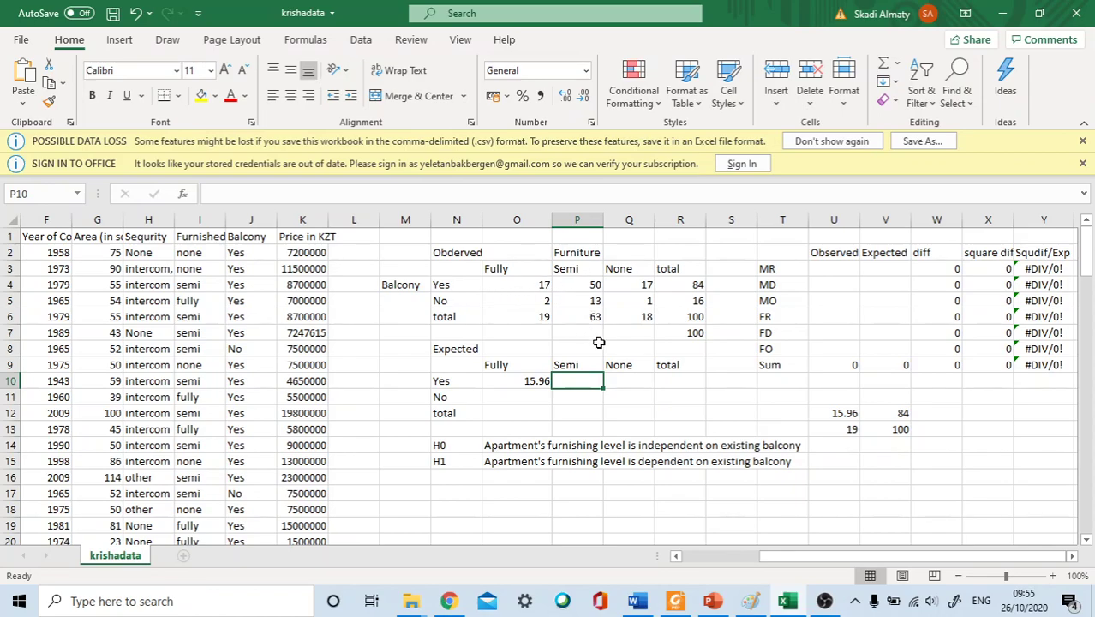
pyautogui.write('=')
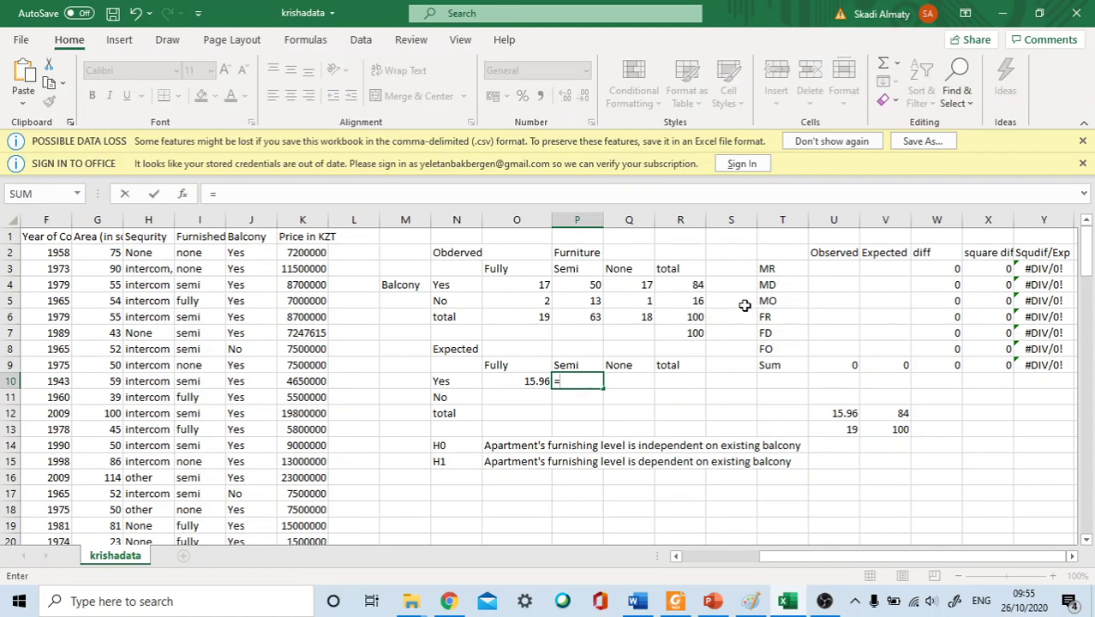
pyautogui.click(694, 285)
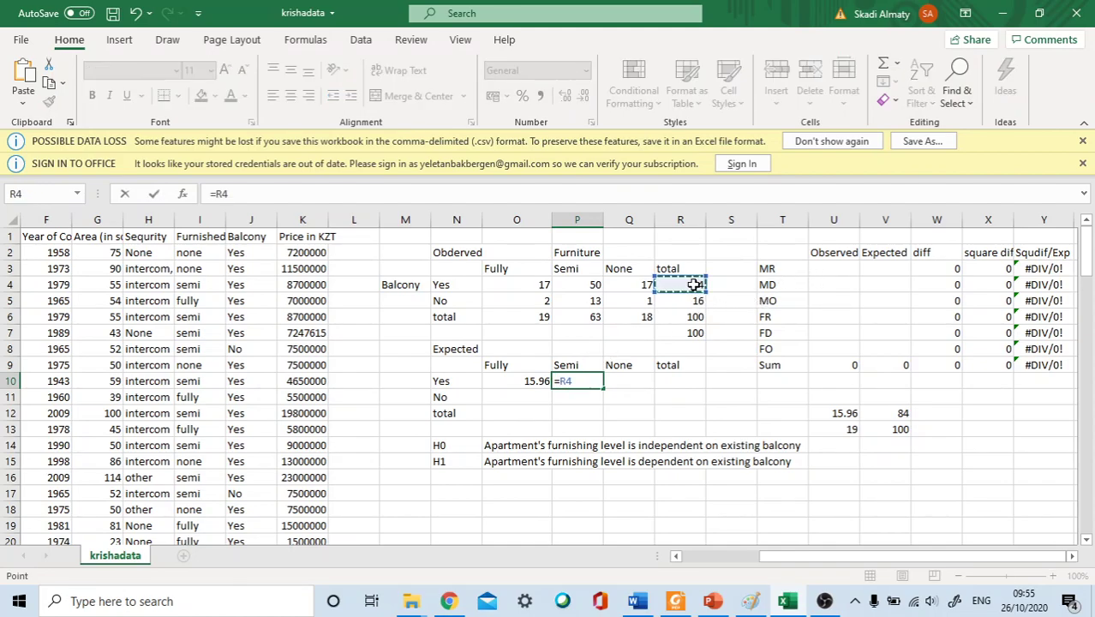
pyautogui.write('*')
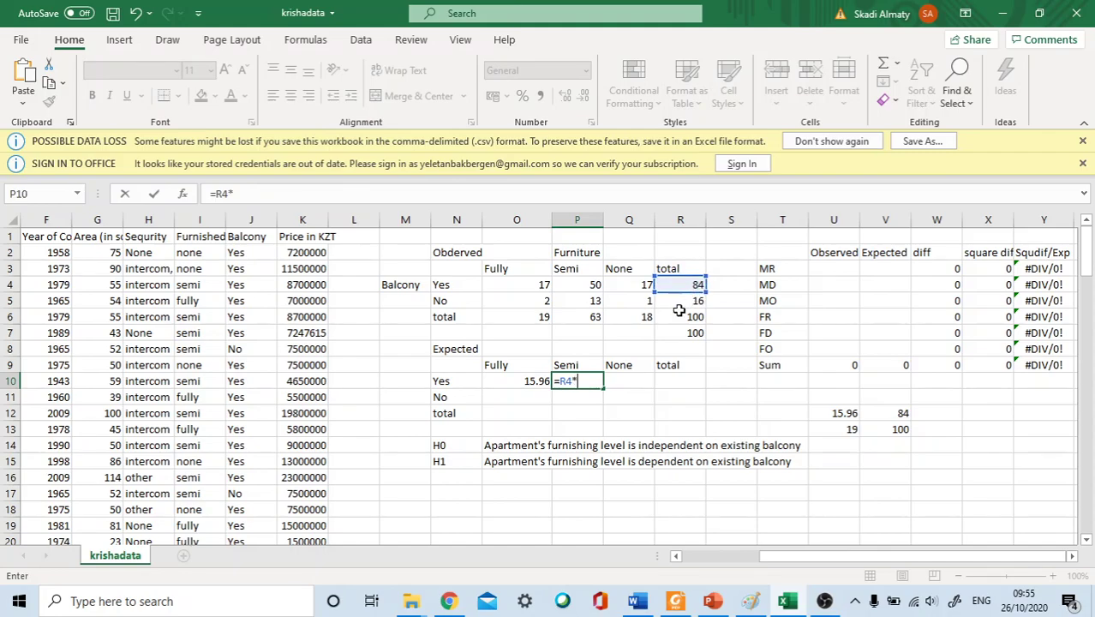
pyautogui.click(593, 318)
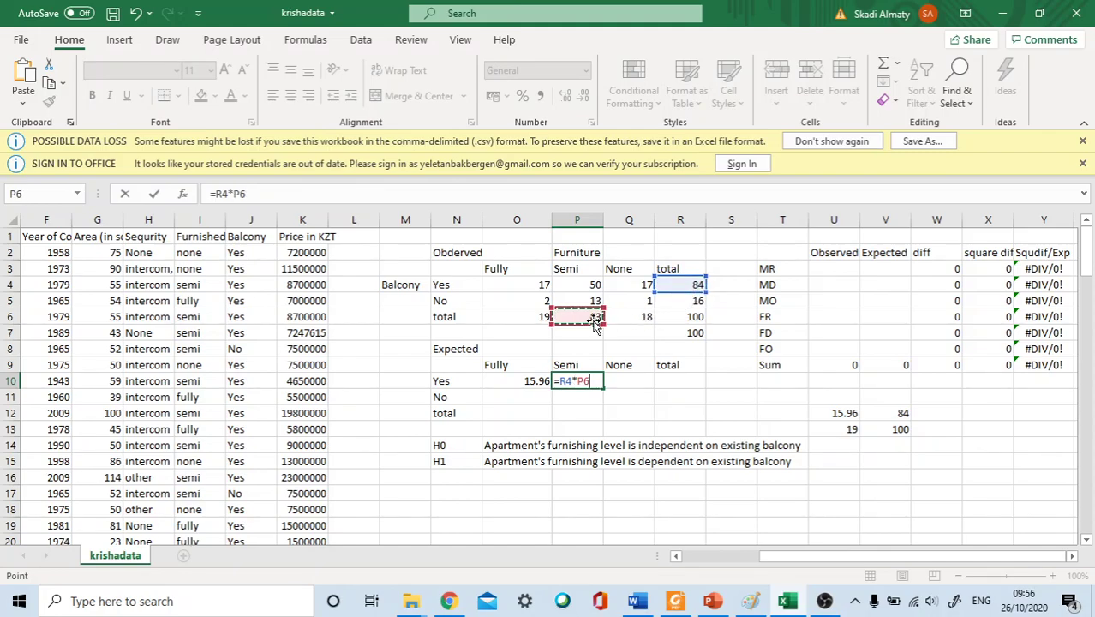
pyautogui.write('/')
pyautogui.click(689, 319)
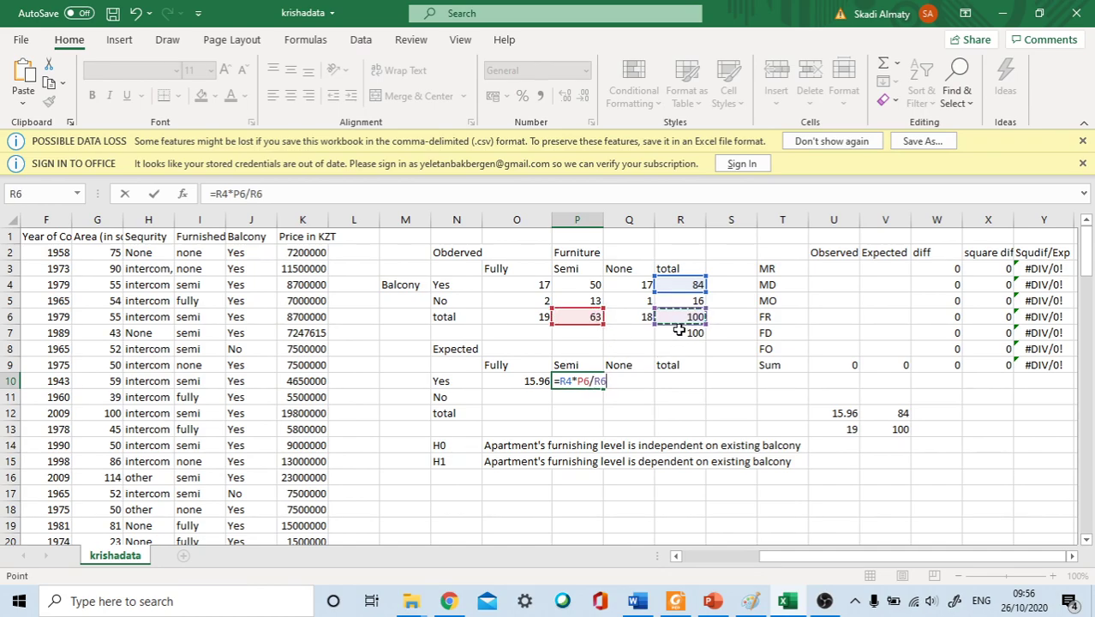
pyautogui.press('Return')
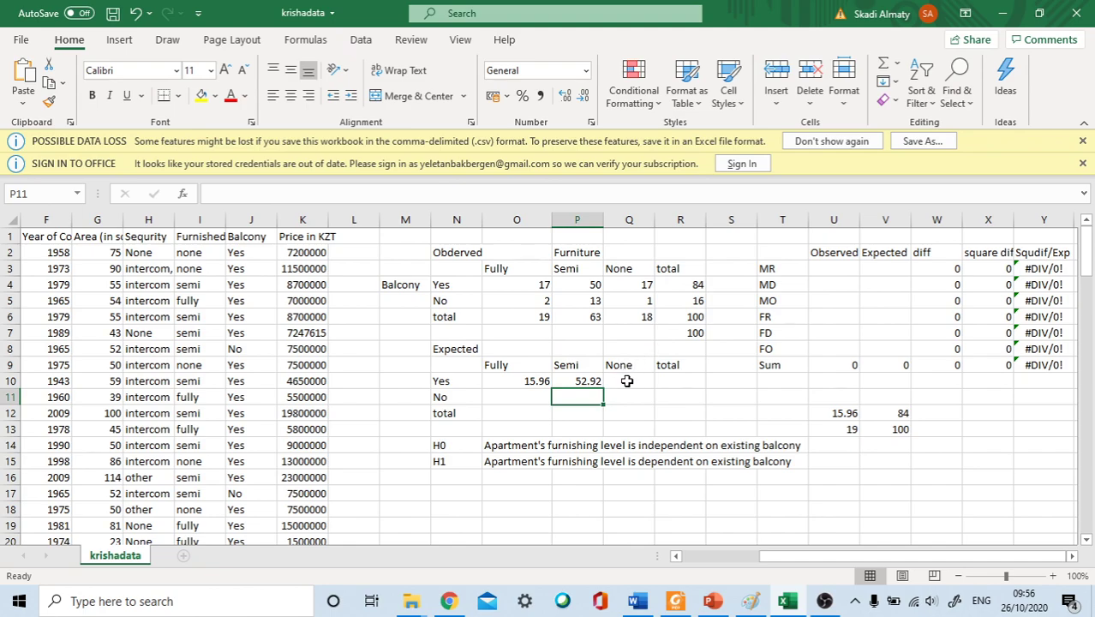
# - Compute the expected count for unfurnished apartments with a balcony in Q10 using =R4*Q6/R6
pyautogui.click(627, 382)
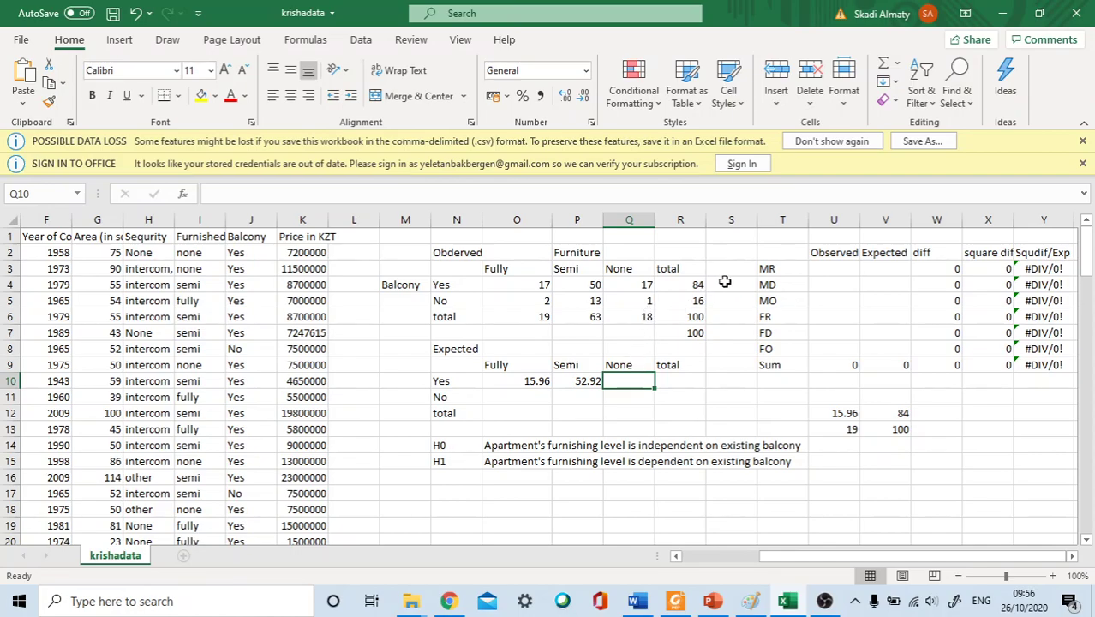
pyautogui.write('=')
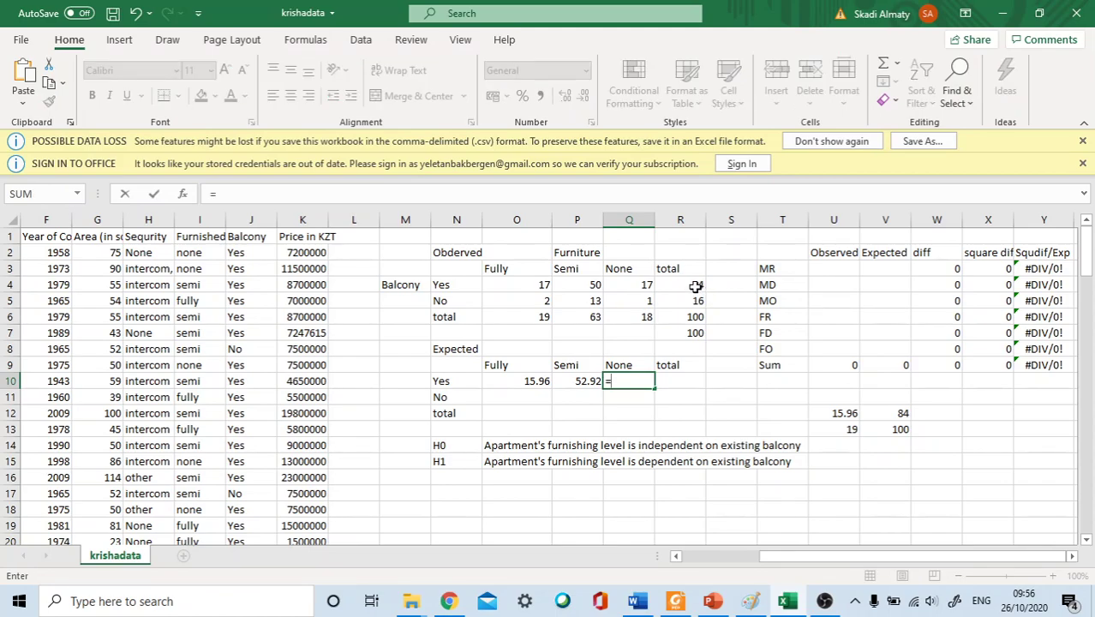
pyautogui.click(695, 287)
pyautogui.write('*')
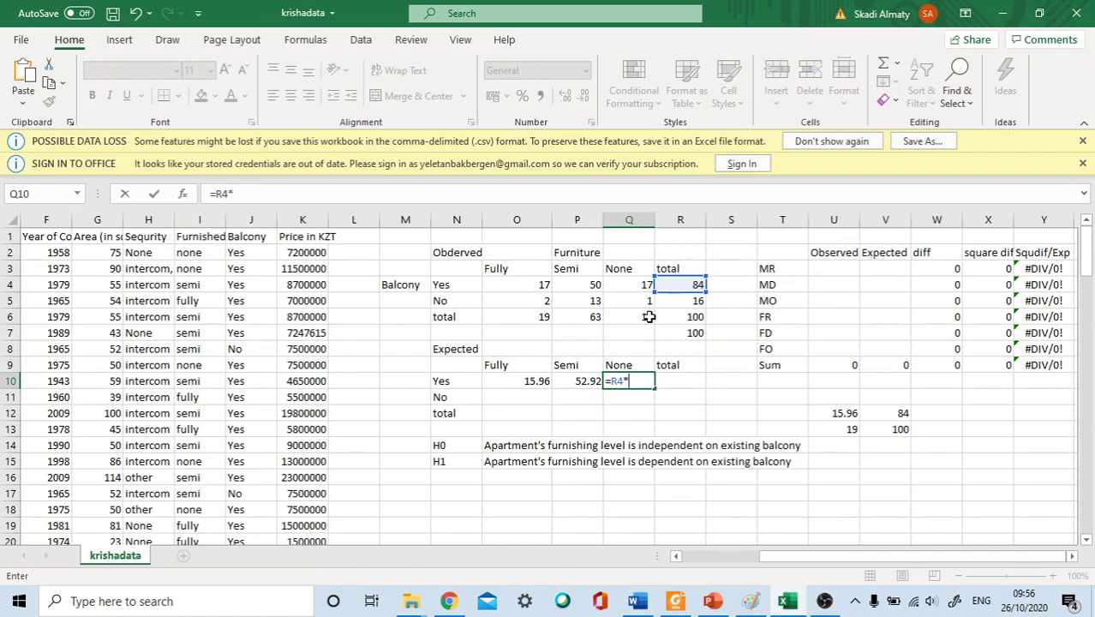
pyautogui.click(649, 317)
pyautogui.write('/')
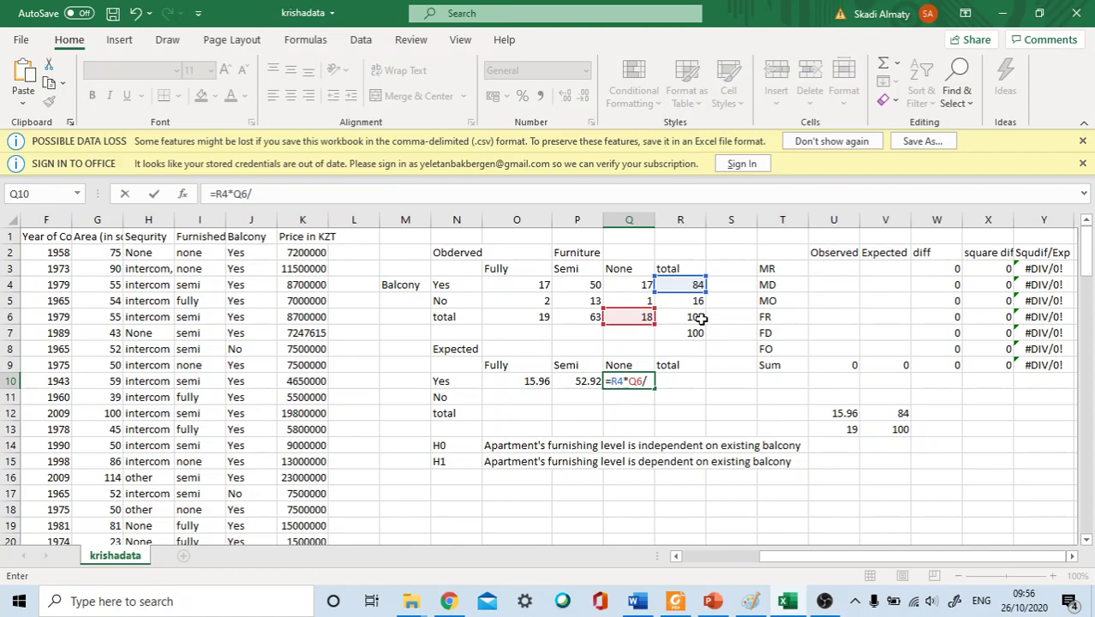
pyautogui.click(694, 318)
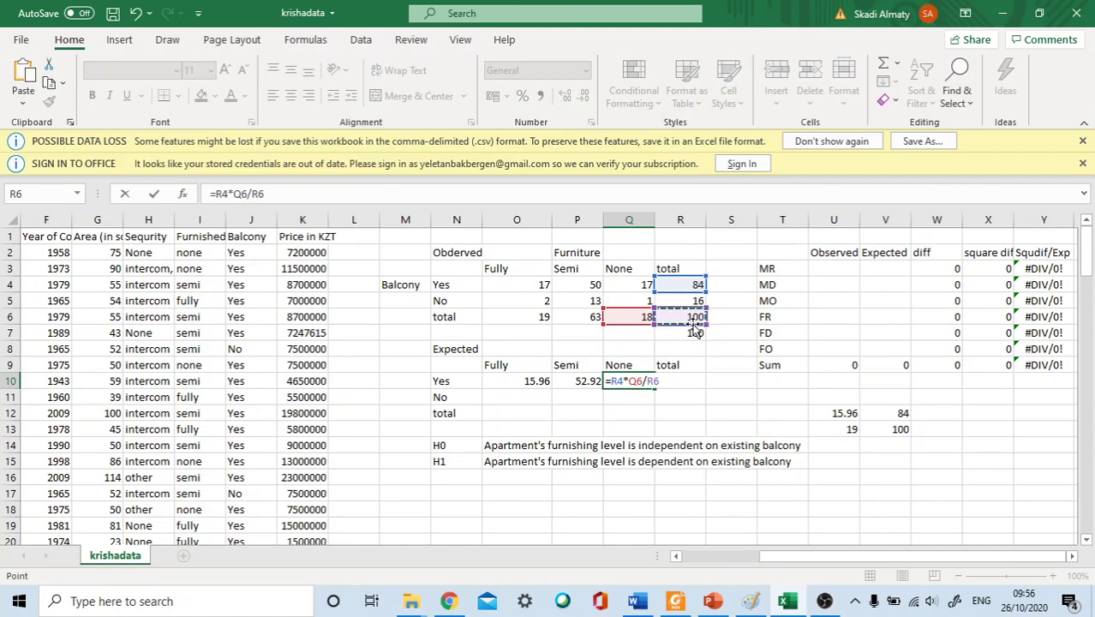
pyautogui.press('Return')
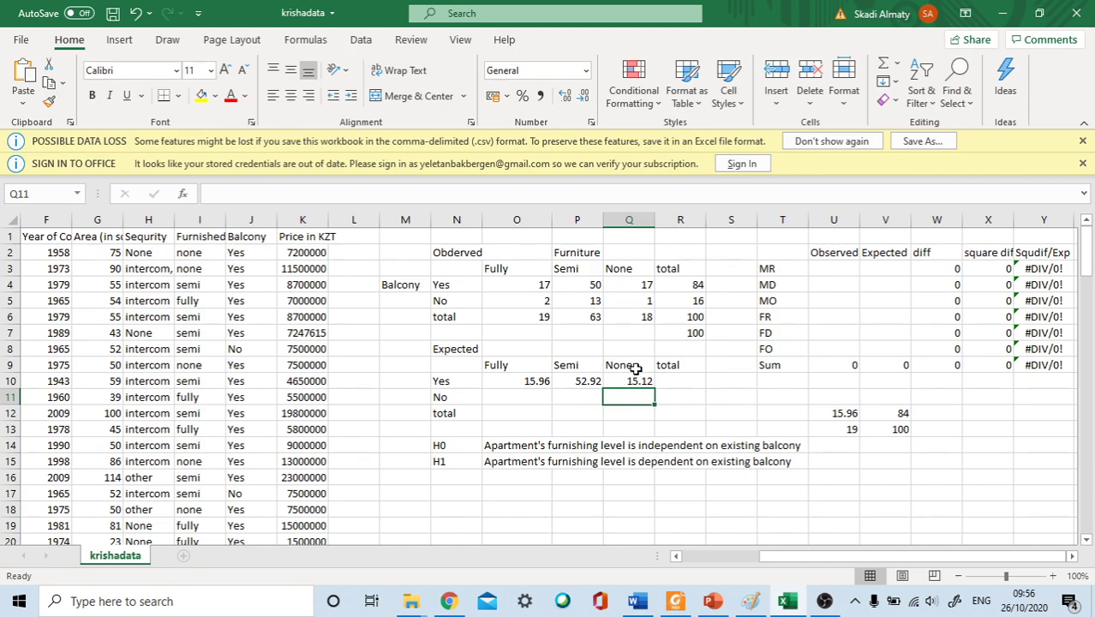
# - Compute the expected count for fully furnished apartments without a balcony in O11 using =R5*O6/R6
pyautogui.click(517, 394)
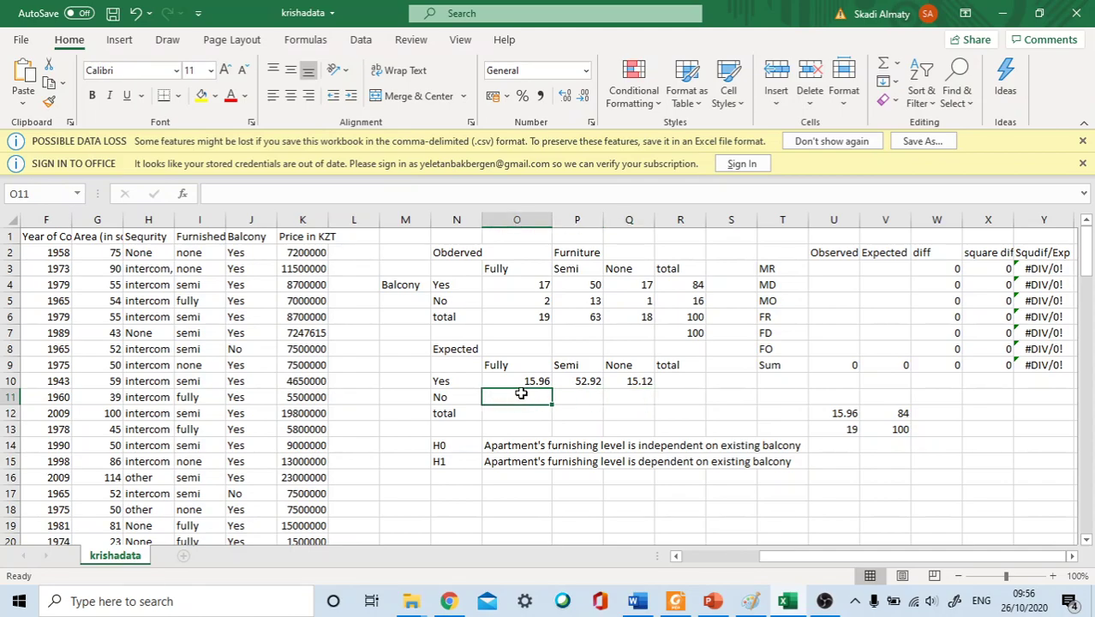
pyautogui.write('=')
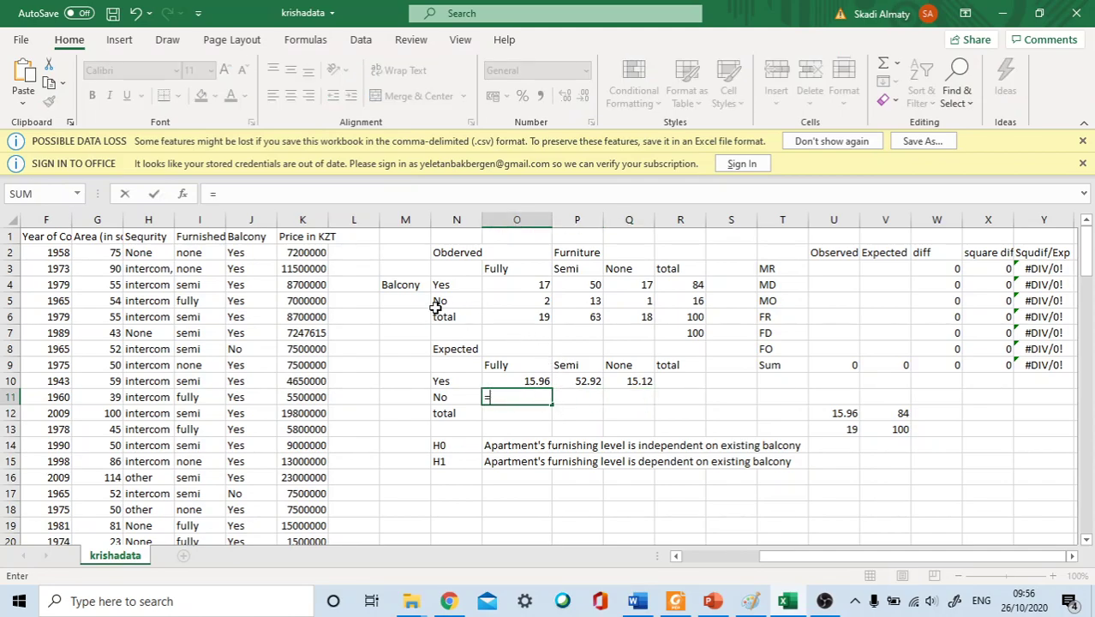
pyautogui.click(698, 301)
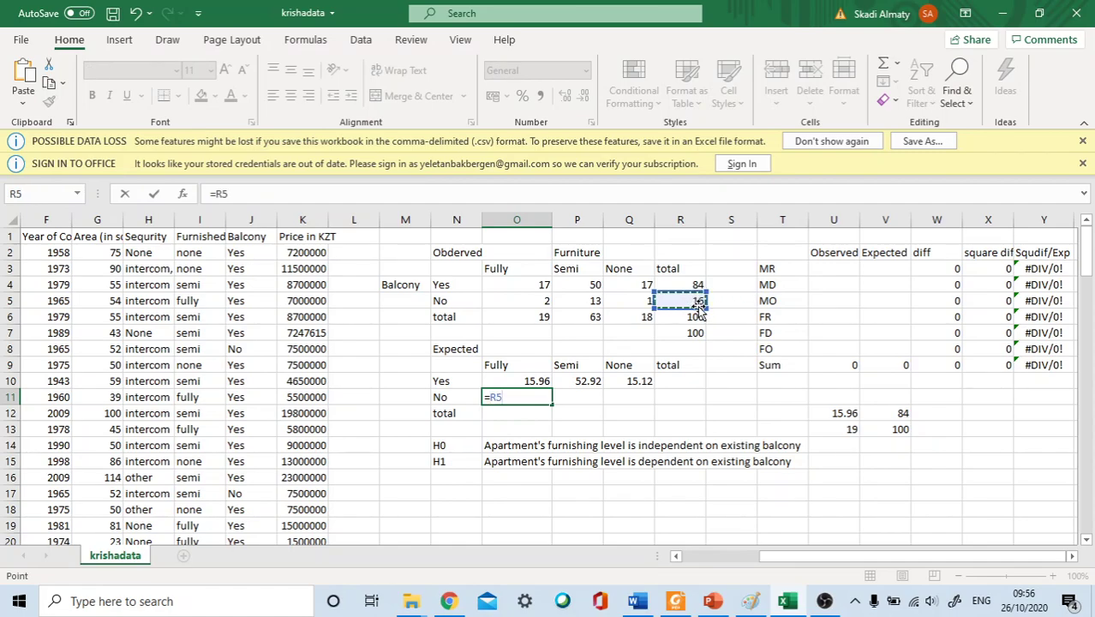
pyautogui.write('*')
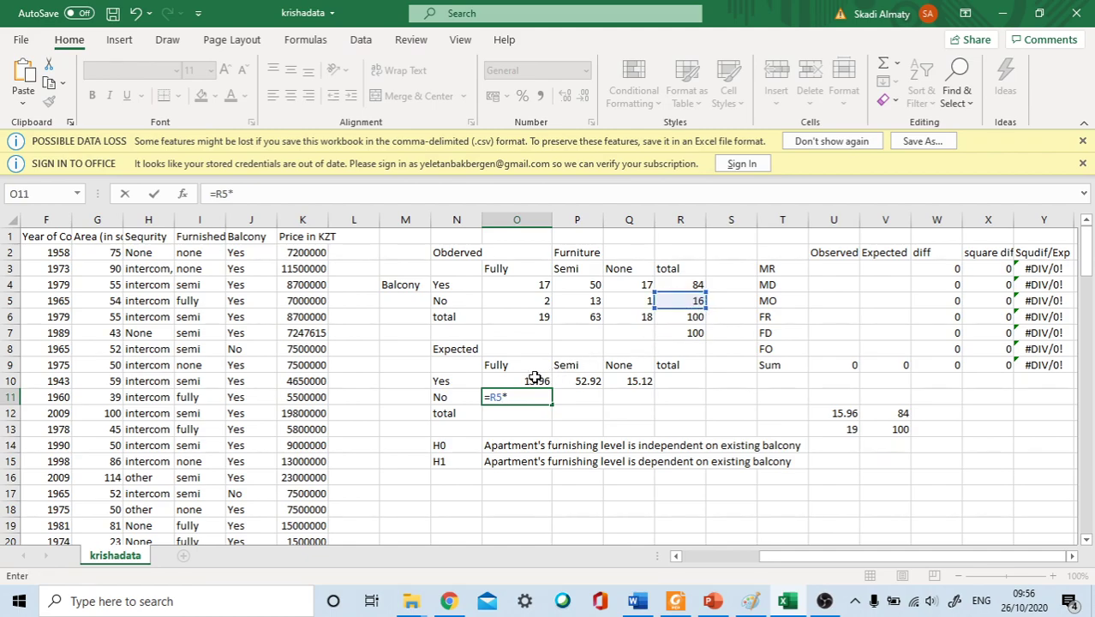
pyautogui.click(533, 320)
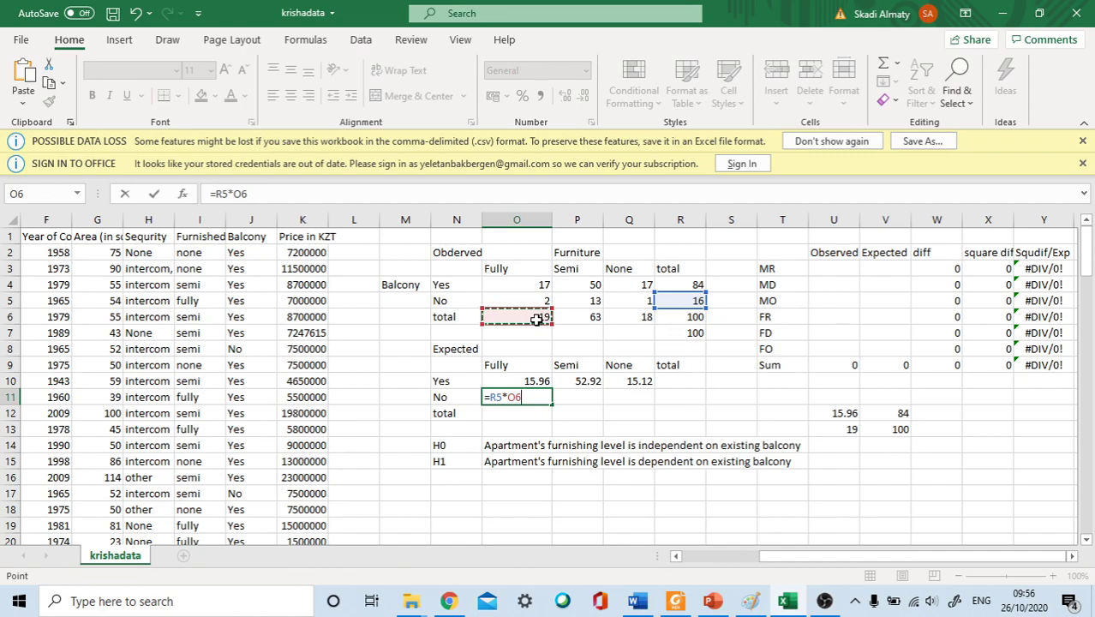
pyautogui.write('/')
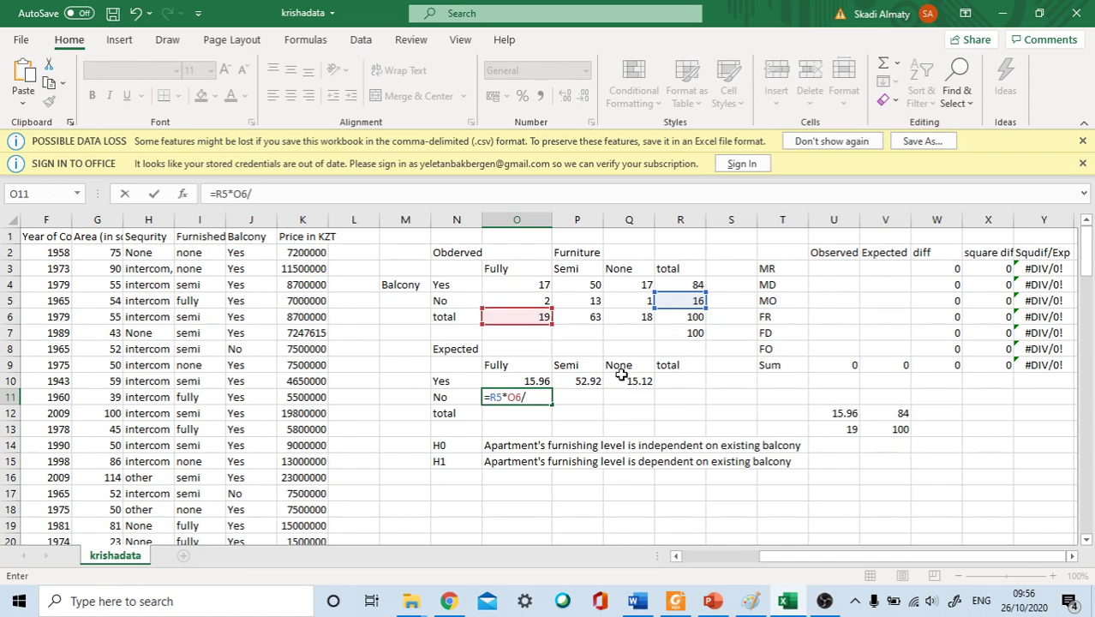
pyautogui.click(696, 320)
pyautogui.press('Return')
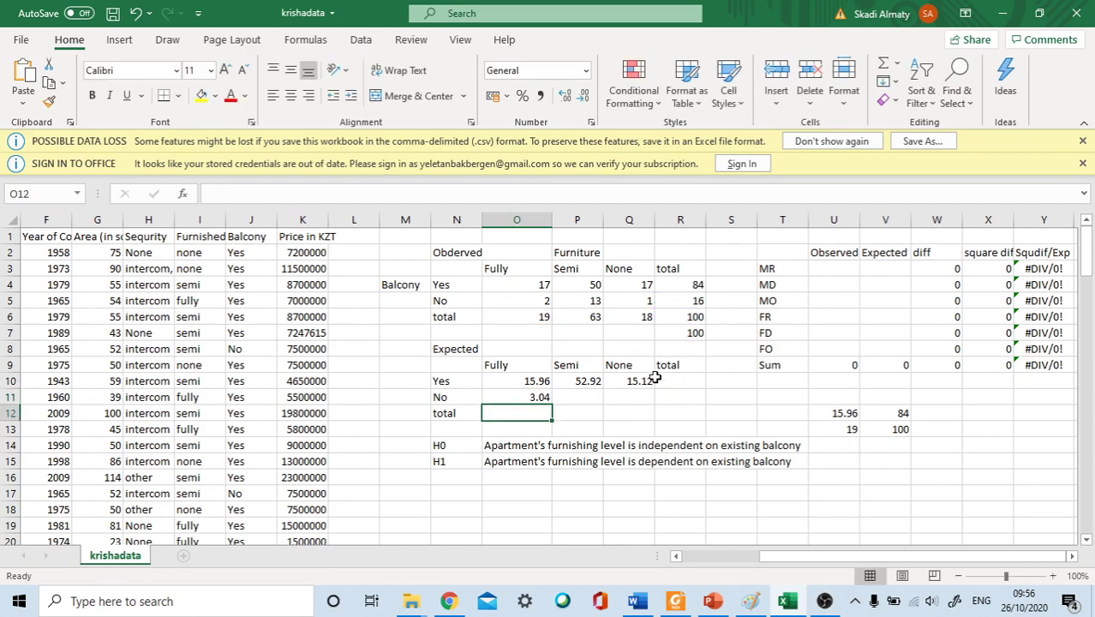
# - Compute the expected count for semi-furnished apartments without a balcony in P11 using =R5*P6/R6
pyautogui.click(576, 395)
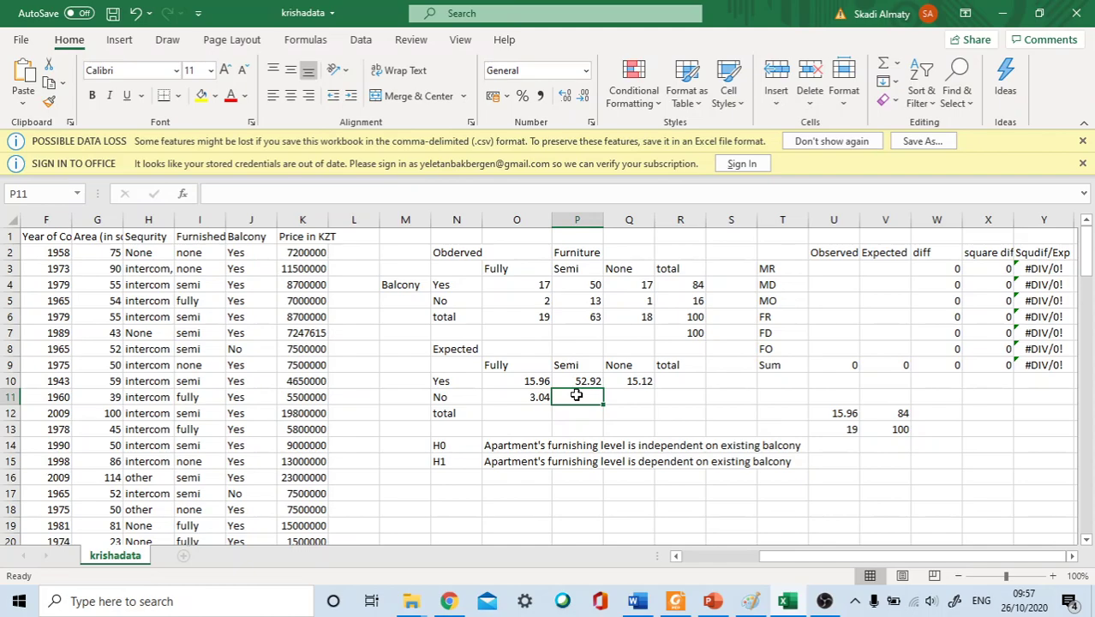
pyautogui.write('=')
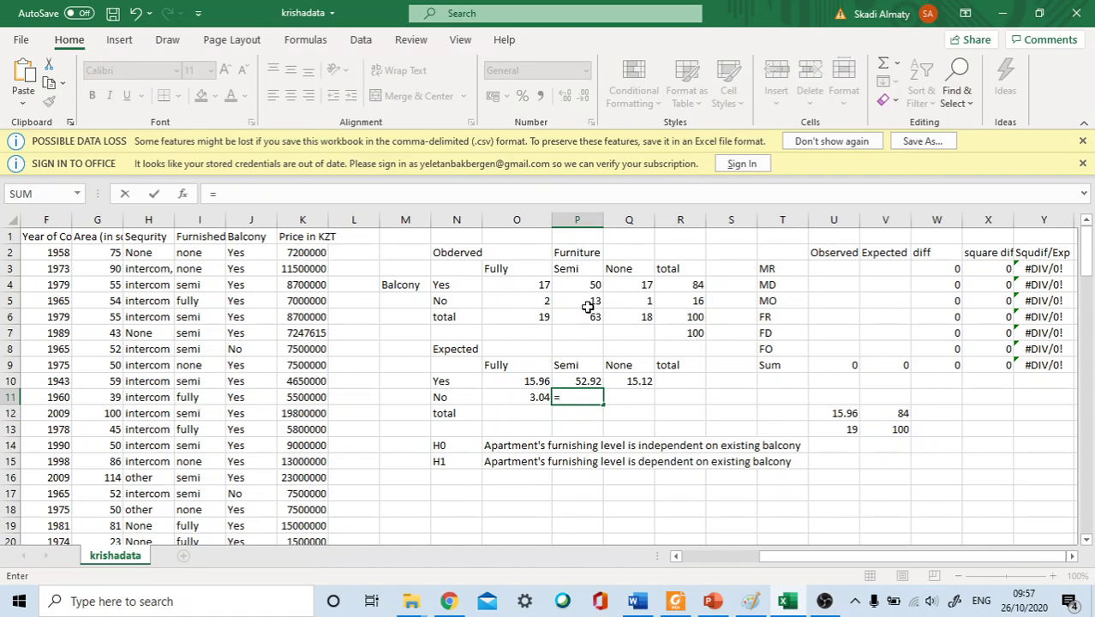
pyautogui.click(697, 300)
pyautogui.write('*')
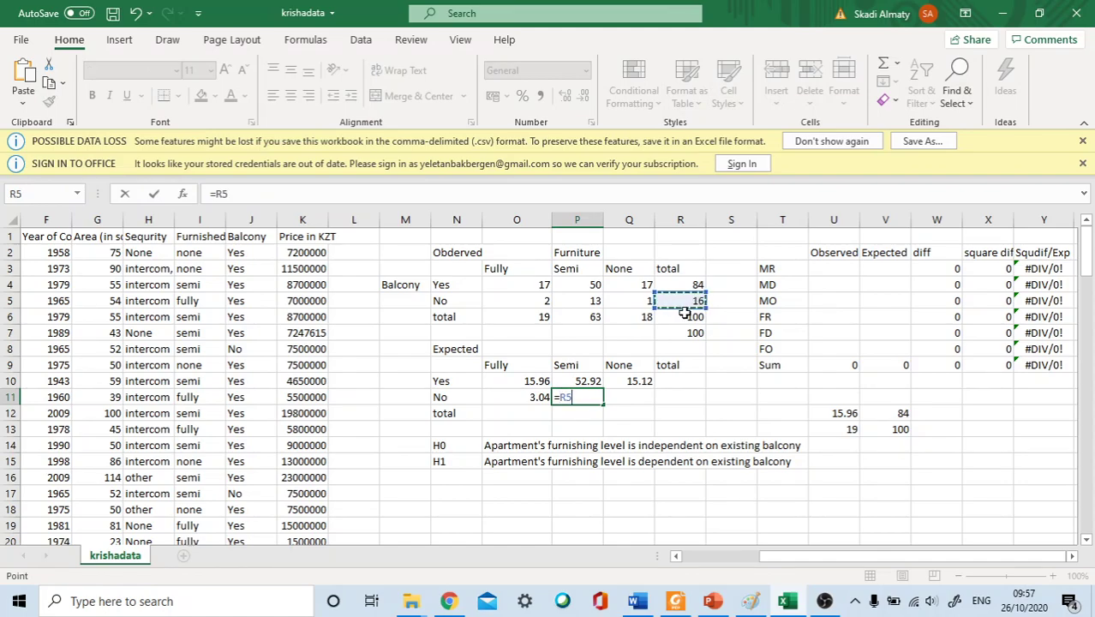
pyautogui.click(593, 317)
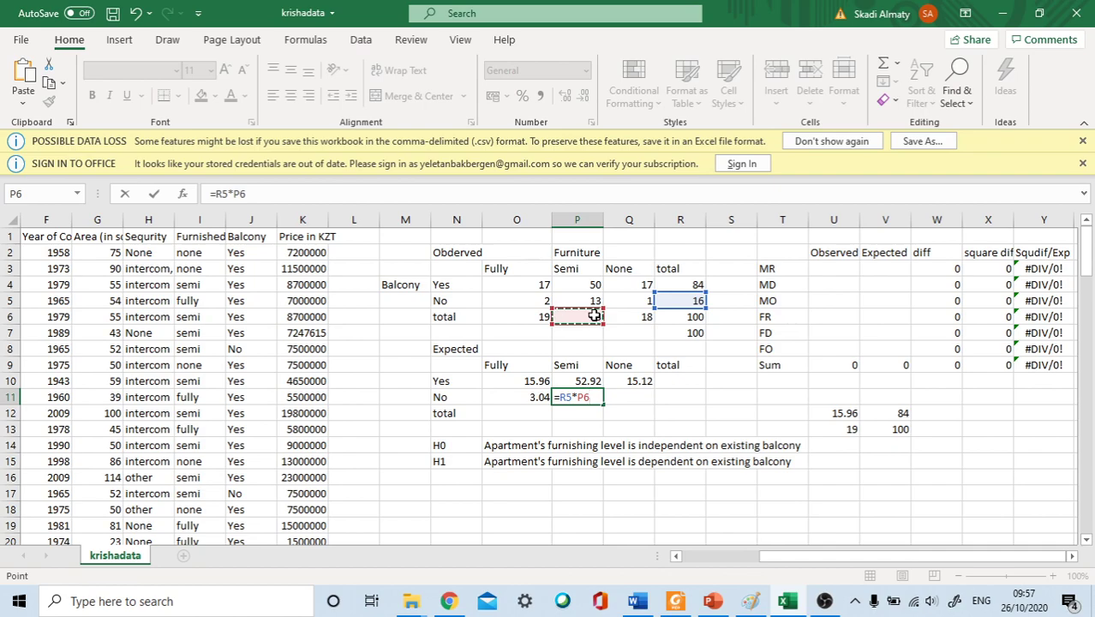
pyautogui.write('/')
pyautogui.click(690, 315)
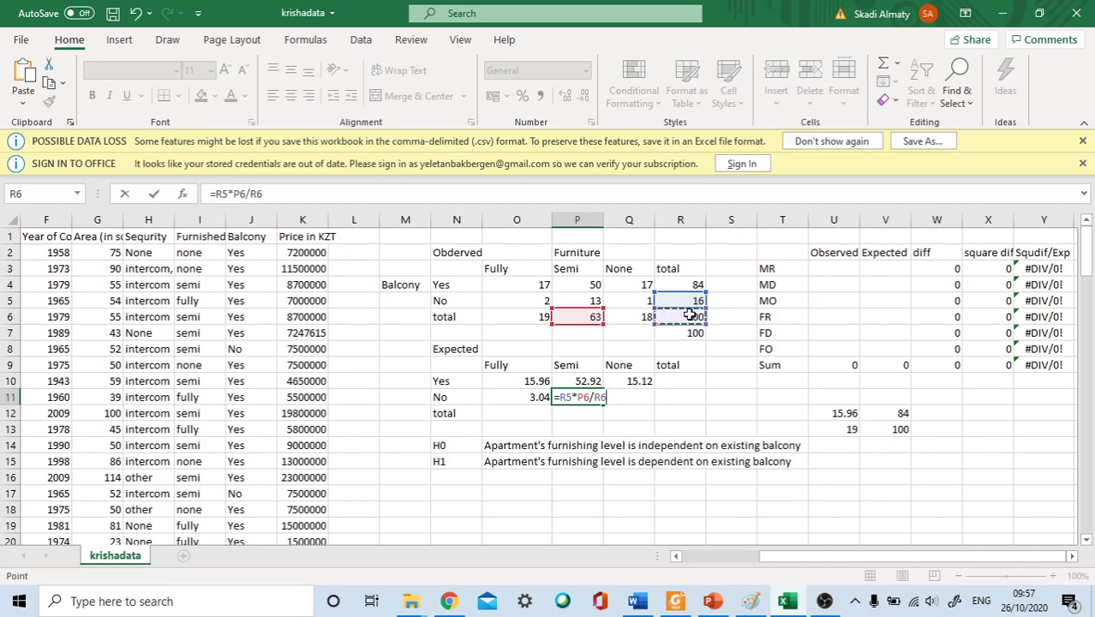
pyautogui.press('Return')
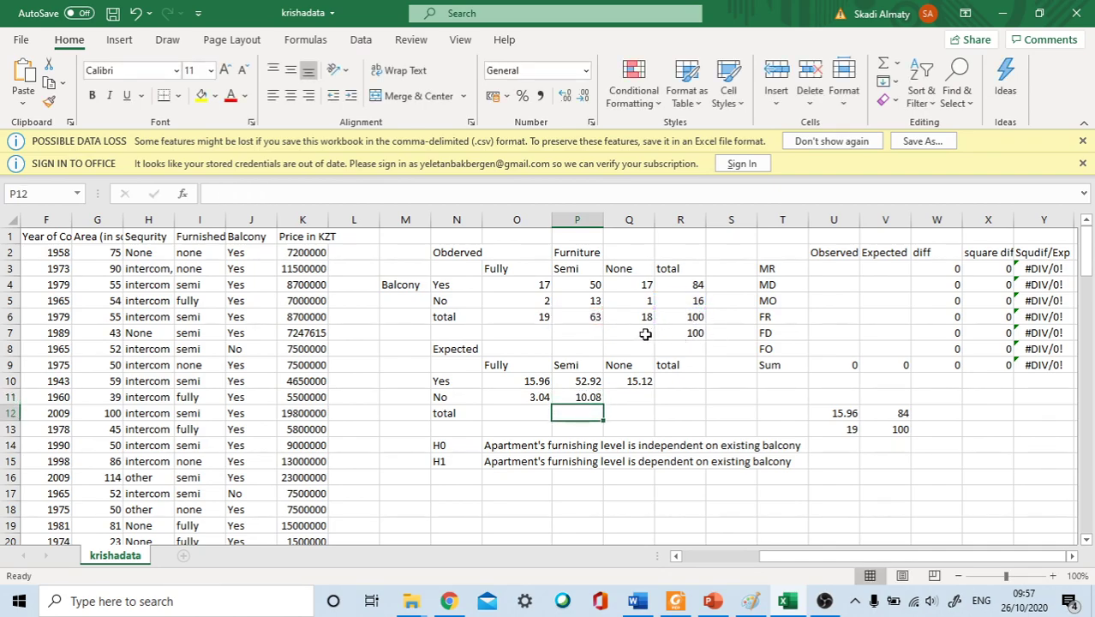
# - Compute the expected count for unfurnished apartments without a balcony in Q11 using =R5*Q6/R6
pyautogui.click(633, 395)
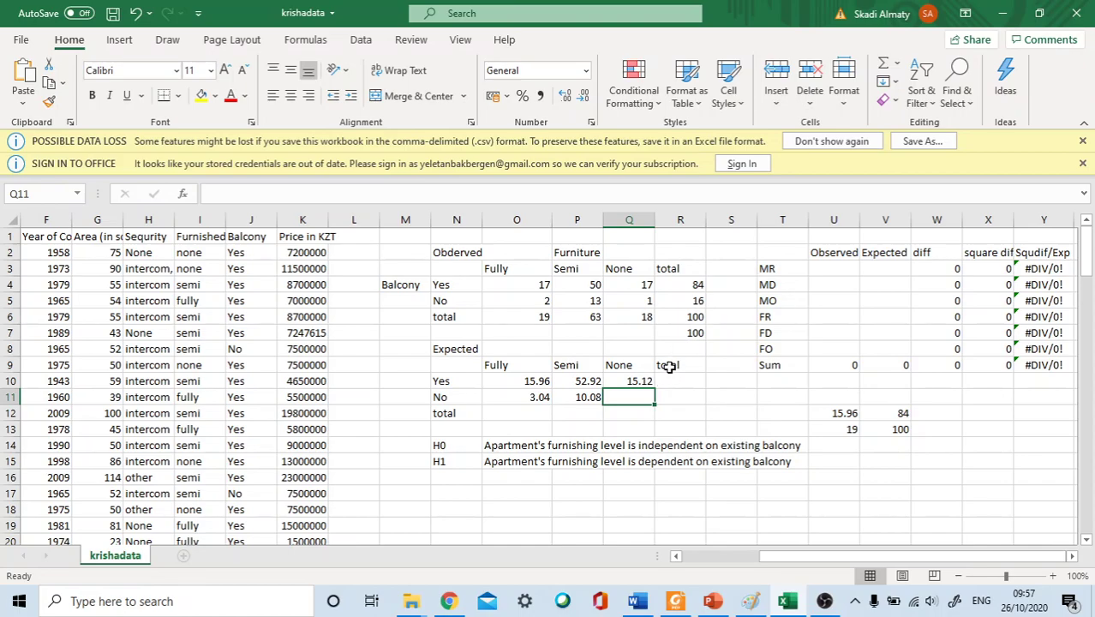
pyautogui.write('=')
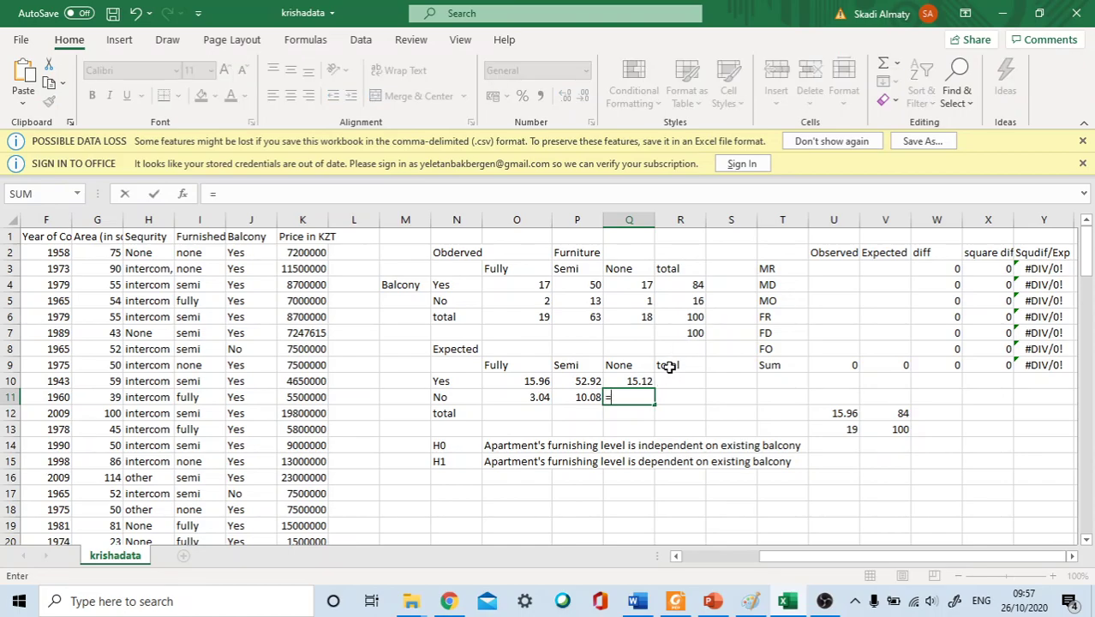
pyautogui.click(700, 302)
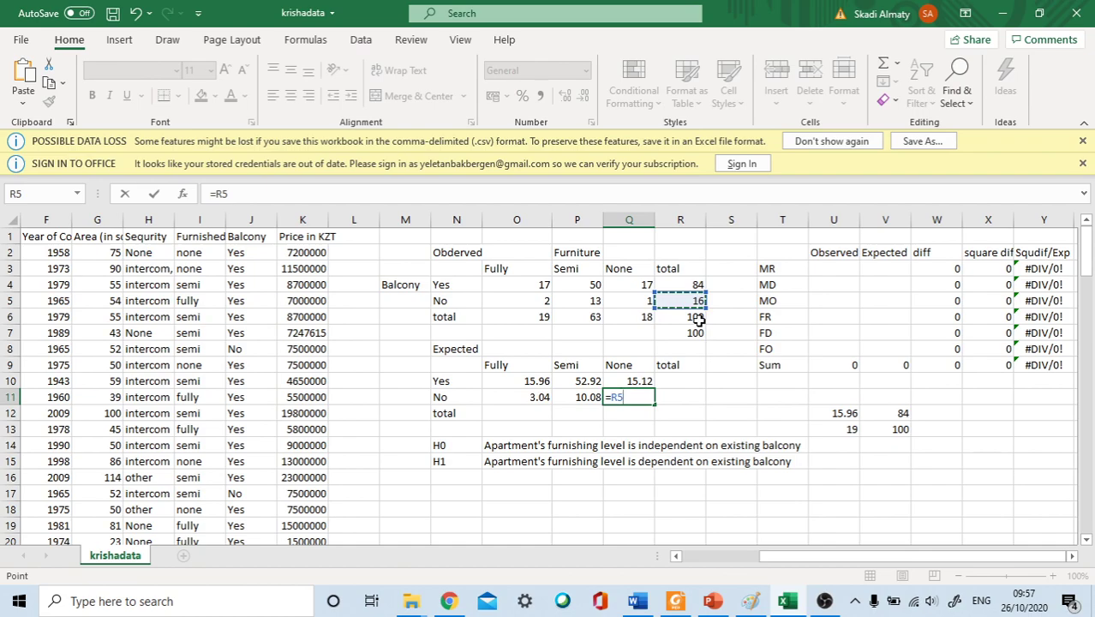
pyautogui.write('*')
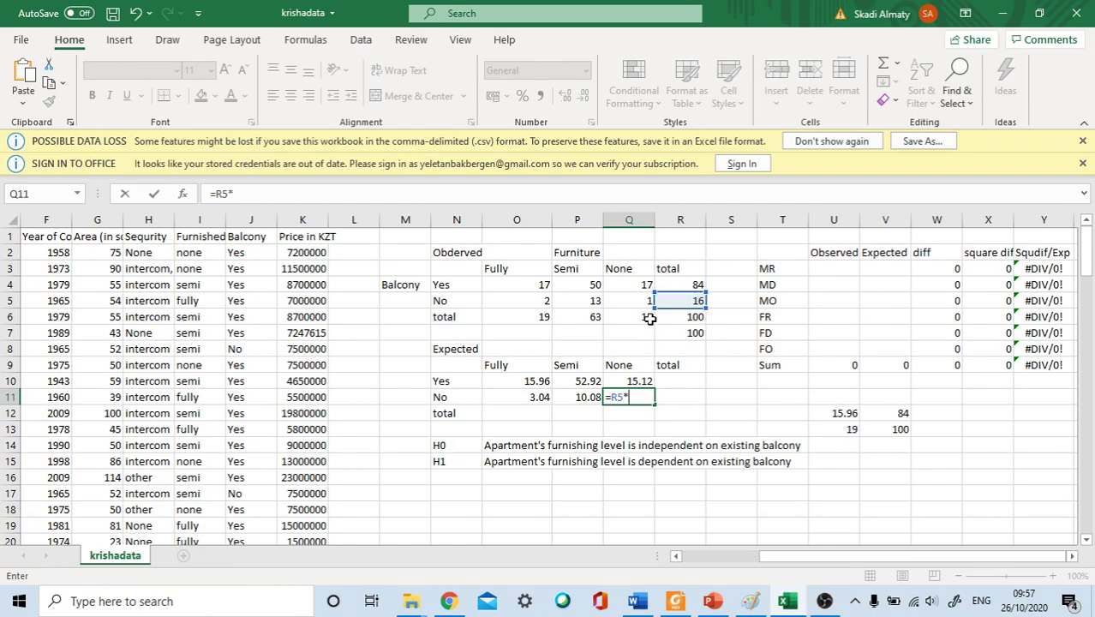
pyautogui.click(650, 318)
pyautogui.write('/')
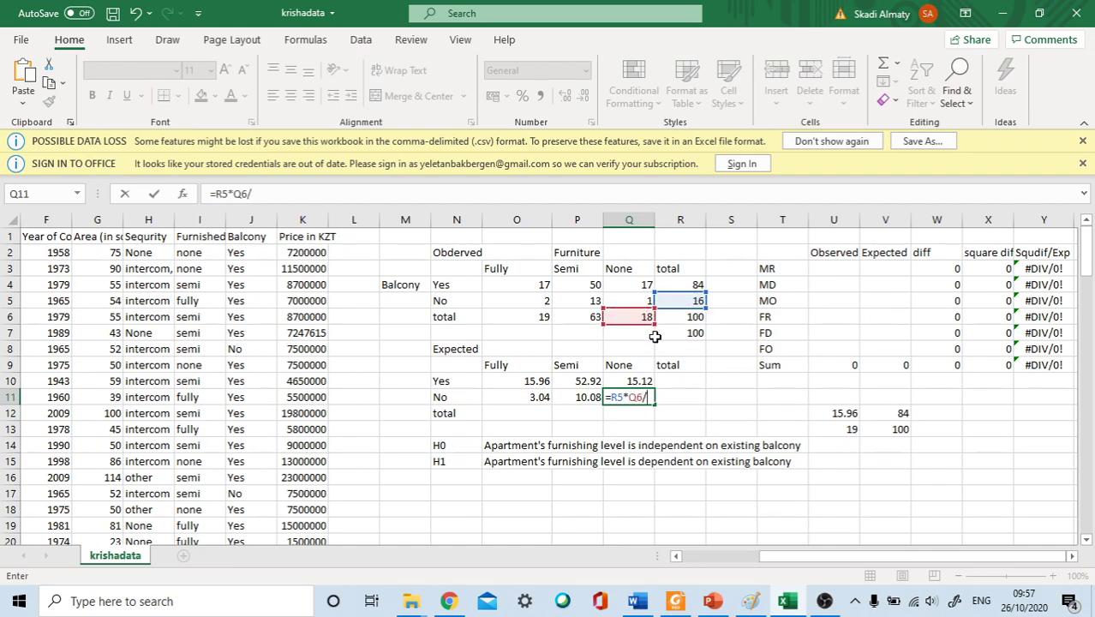
pyautogui.click(697, 319)
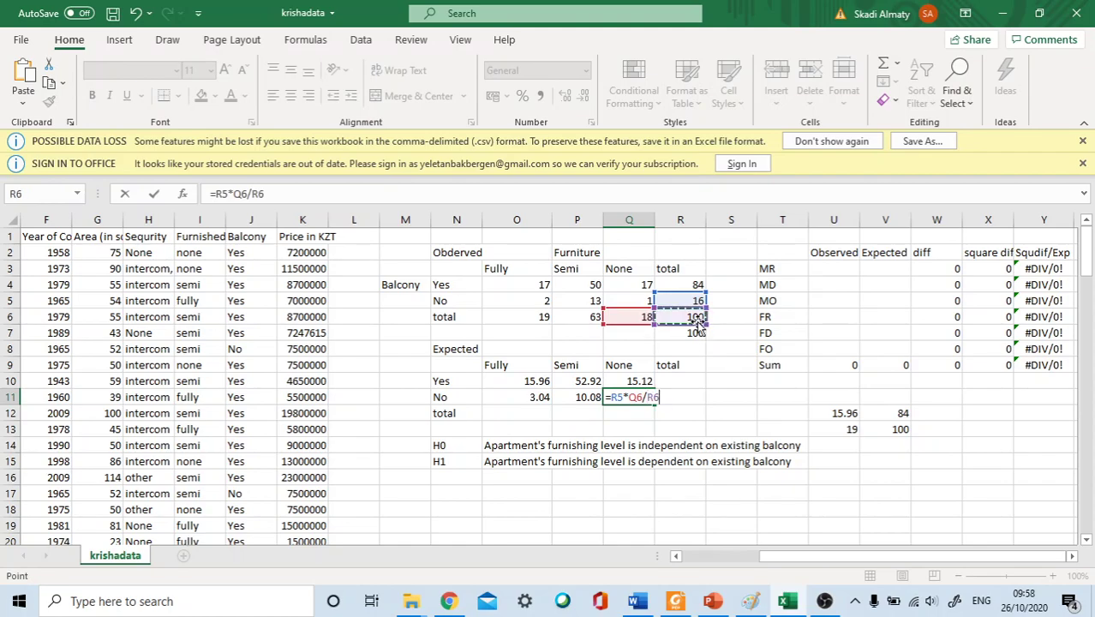
pyautogui.press('Return')
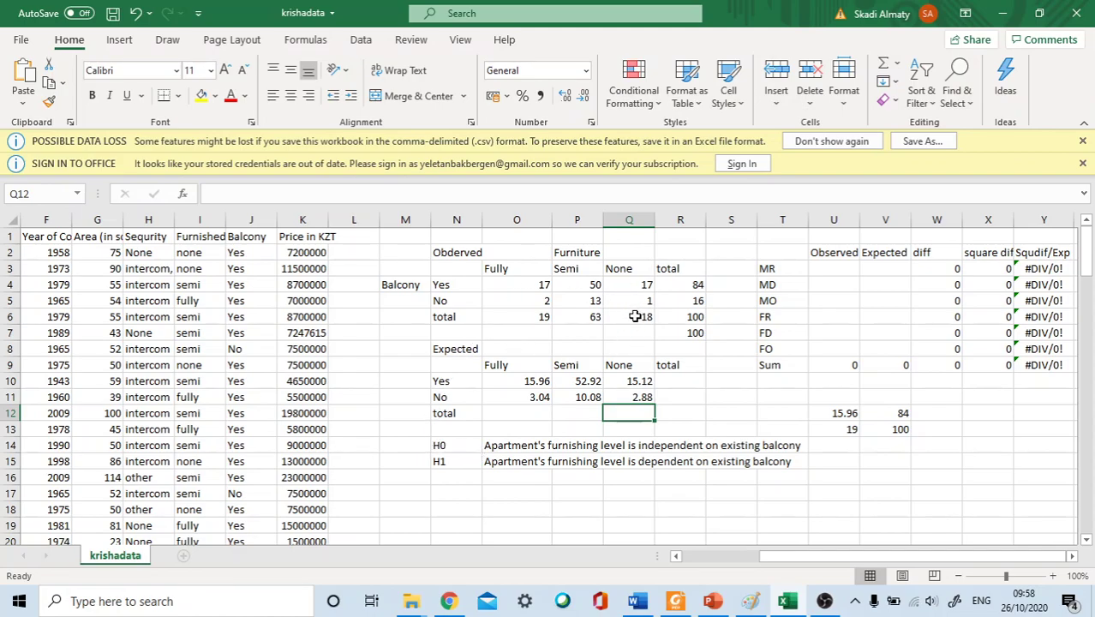
# - Total the expected counts for apartments with a balcony in R10 by summing O10:Q10
pyautogui.click(670, 366)
pyautogui.click(669, 382)
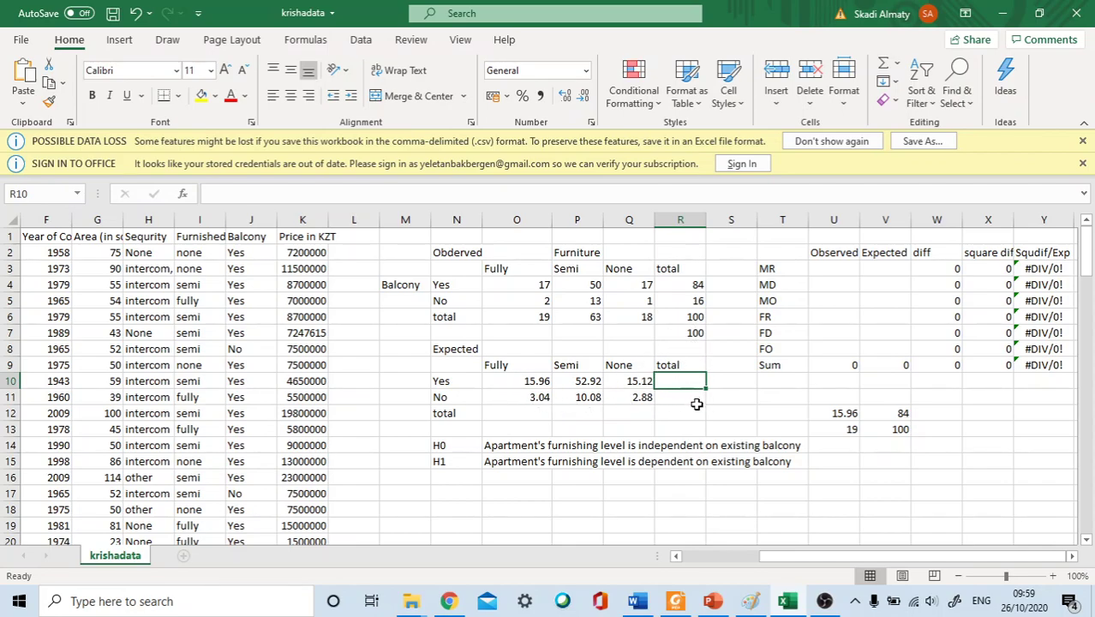
pyautogui.write('=suum')
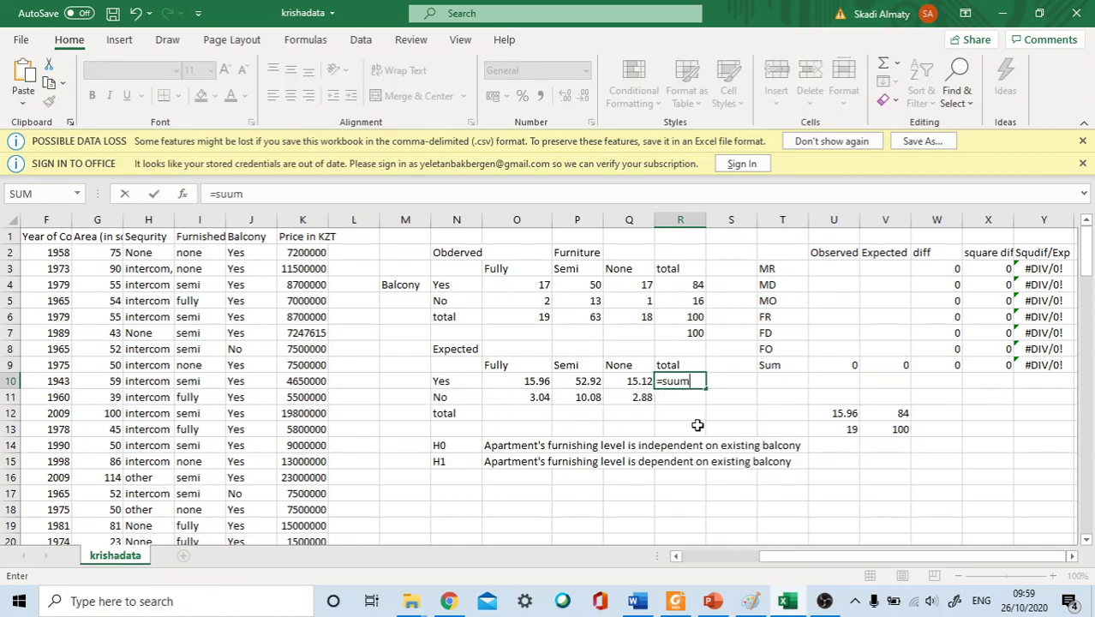
pyautogui.press('BackSpace')
pyautogui.press('BackSpace')
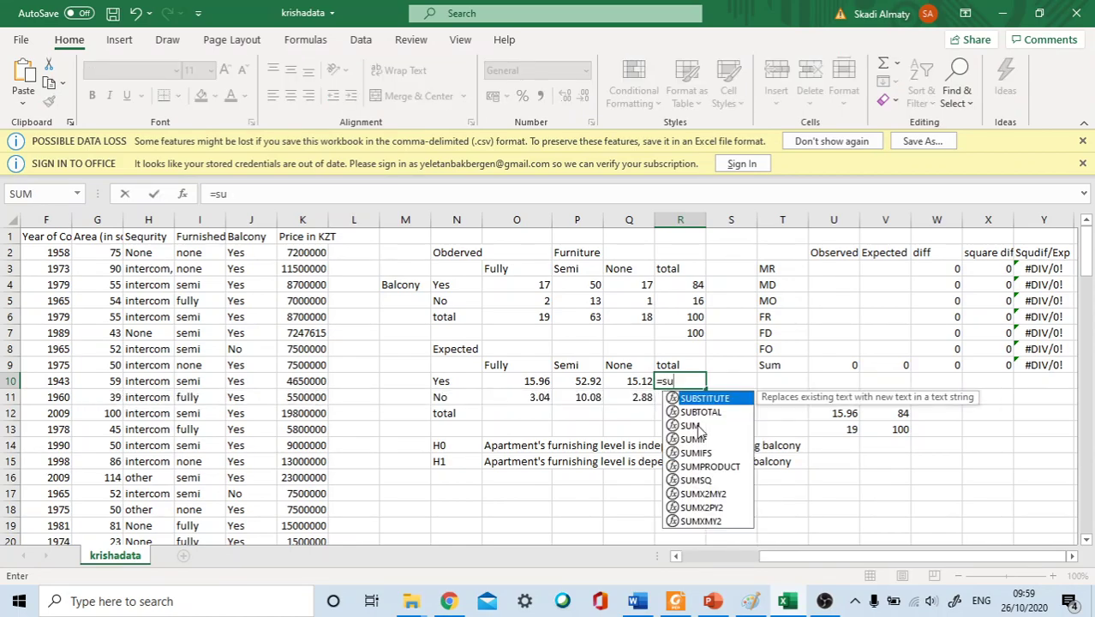
pyautogui.click(698, 428)
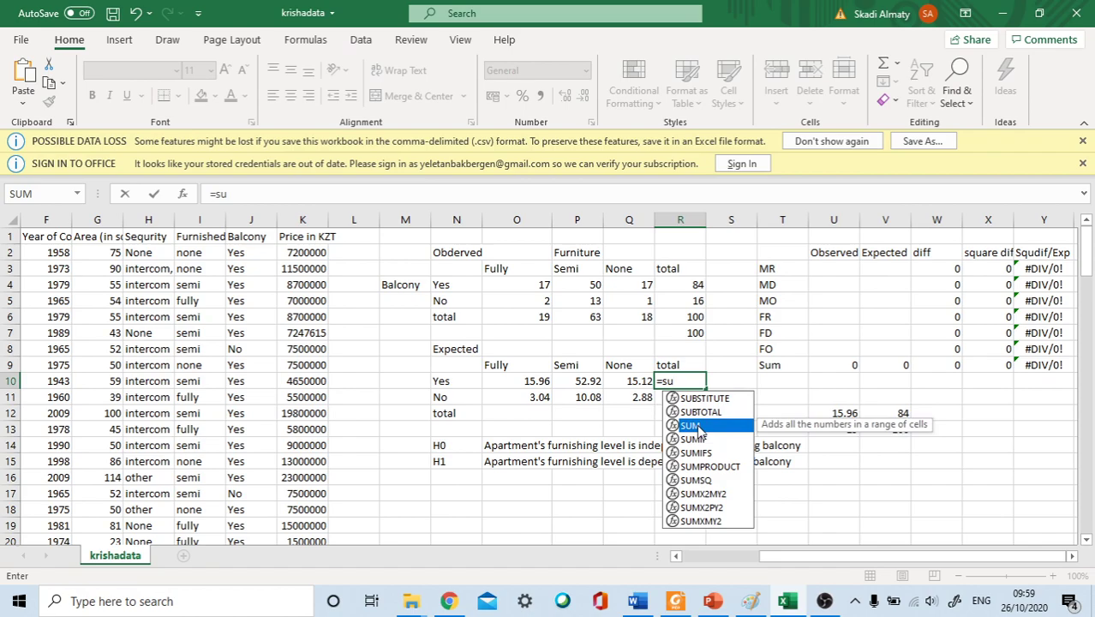
pyautogui.doubleClick(698, 426)
pyautogui.moveTo(537, 382); pyautogui.dragTo(640, 384)
pyautogui.press('Return')
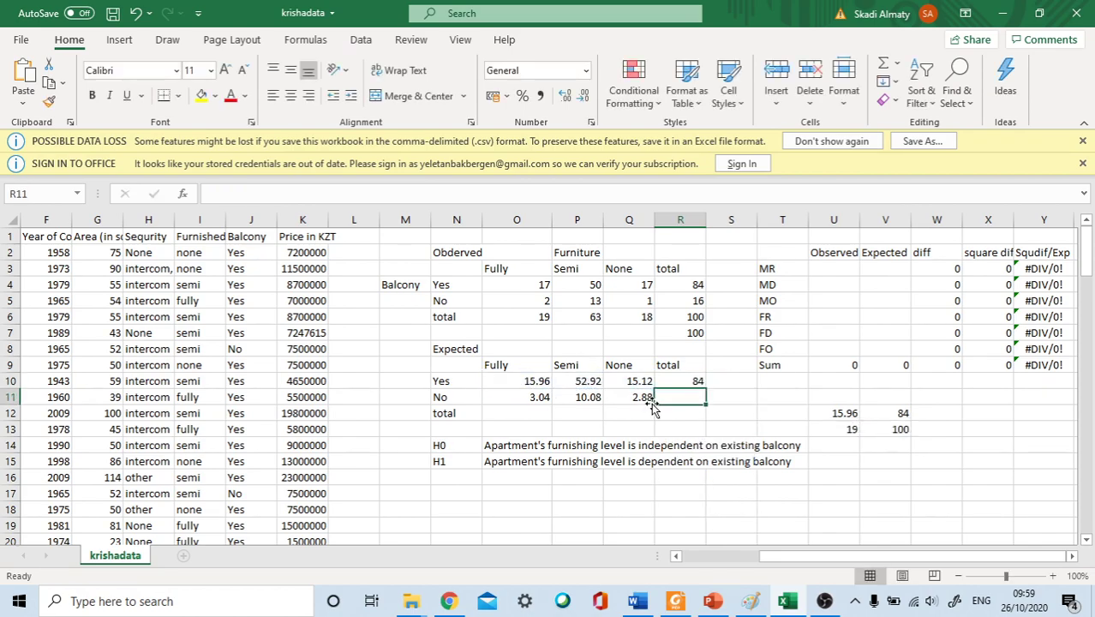
# - Copy the expected row total from R10 down to R11 and enter 100 as the grand total in R12
pyautogui.click(699, 380)
pyautogui.moveTo(704, 387); pyautogui.dragTo(704, 403)
pyautogui.click(688, 414)
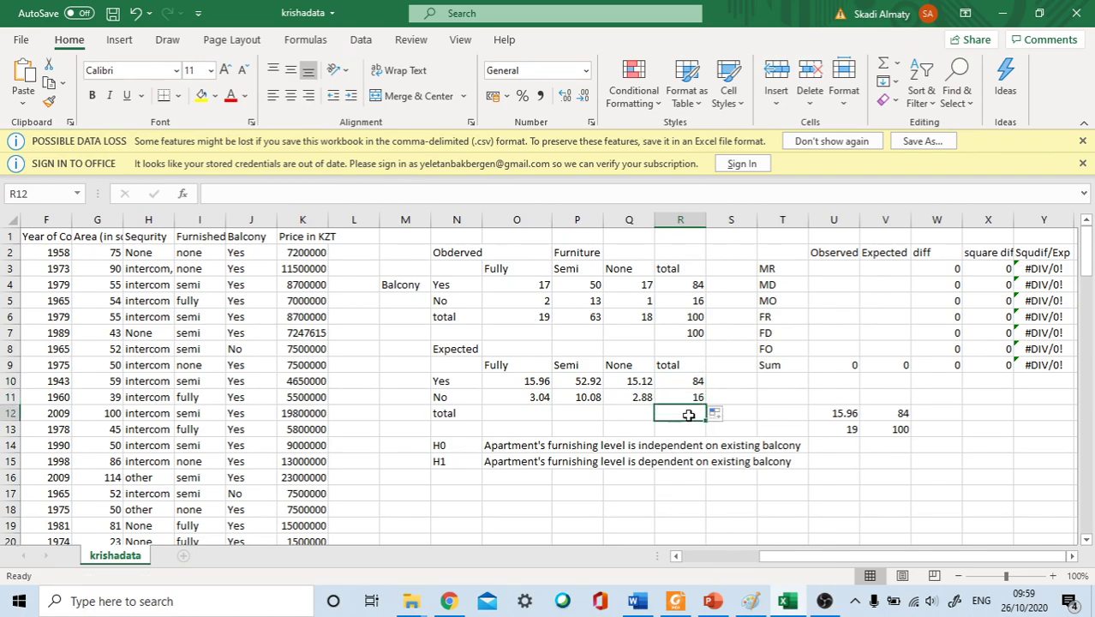
pyautogui.write('100')
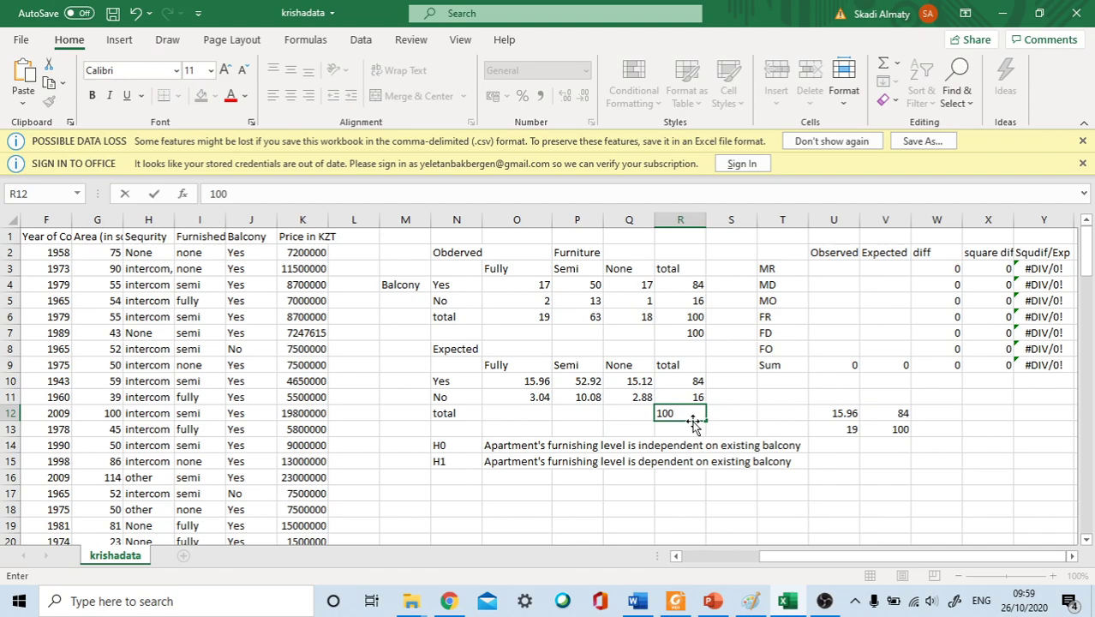
pyautogui.press('Left')
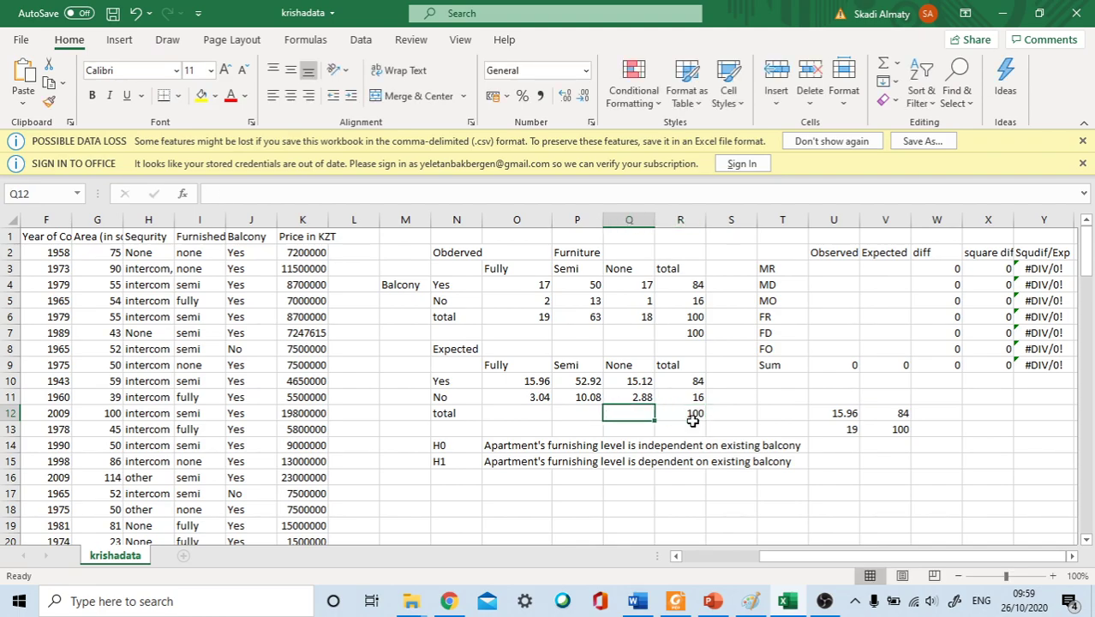
pyautogui.press('Left')
pyautogui.press('Left')
pyautogui.press('Left')
pyautogui.press('Right')
pyautogui.press('Right')
pyautogui.press('Right')
pyautogui.press('Right')
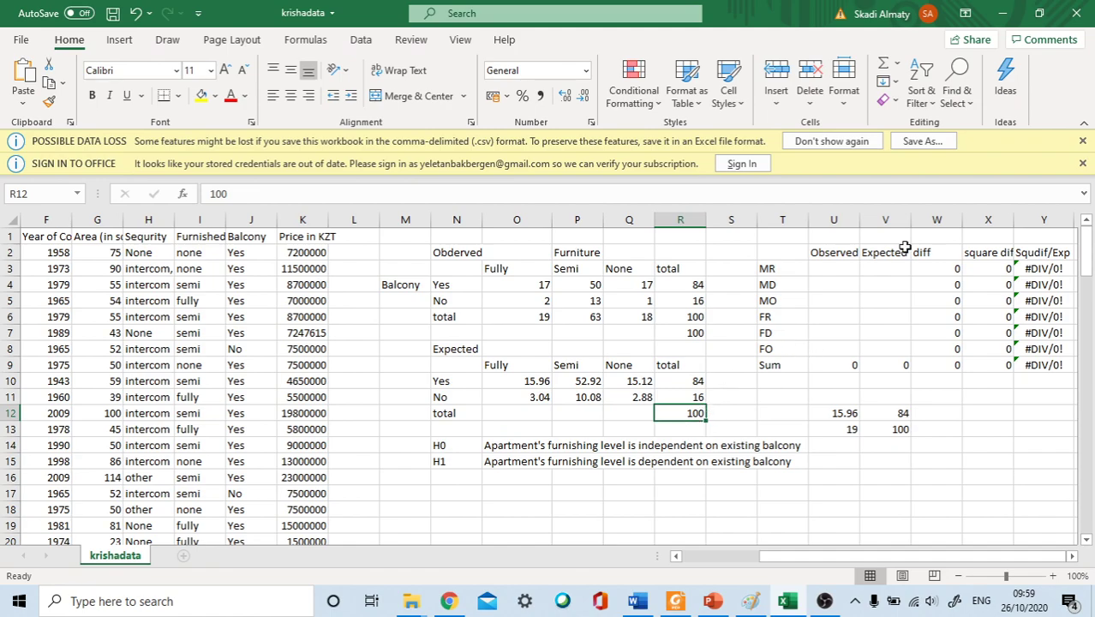
pyautogui.click(851, 268)
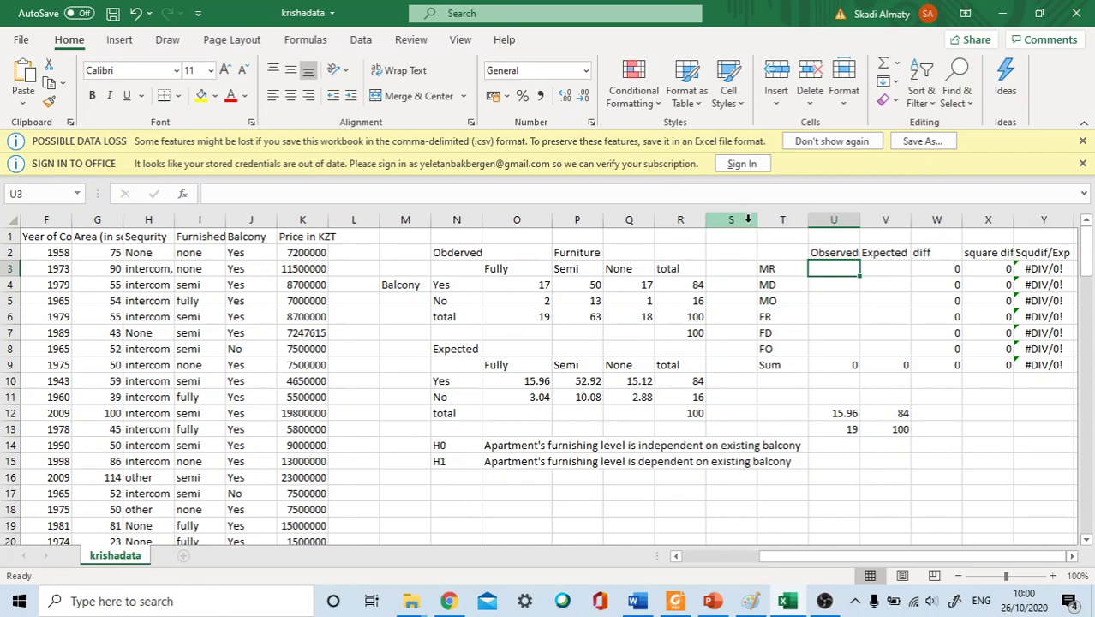
# - Replace the first three category labels in T3:T5 with BF, BS and BN
pyautogui.click(777, 268)
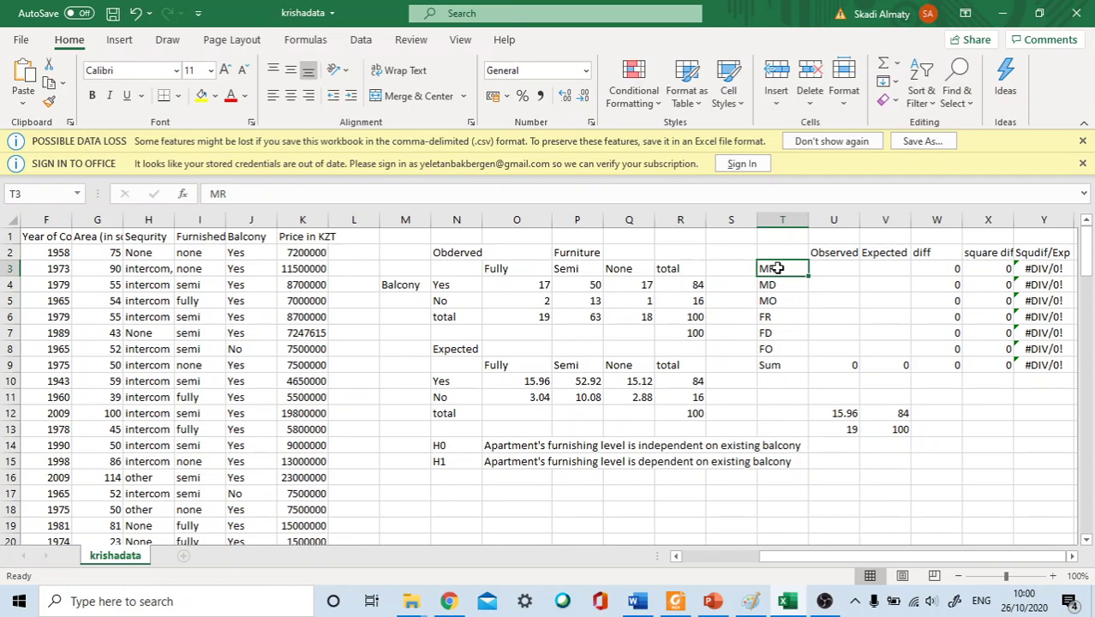
pyautogui.write('BF')
pyautogui.press('Return')
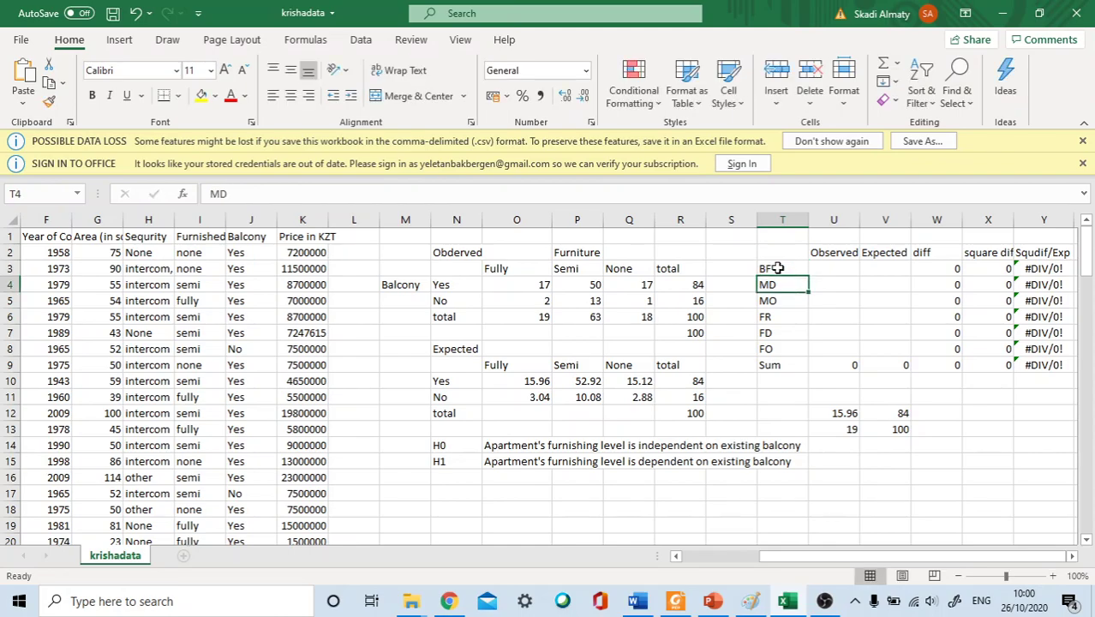
pyautogui.write('BS')
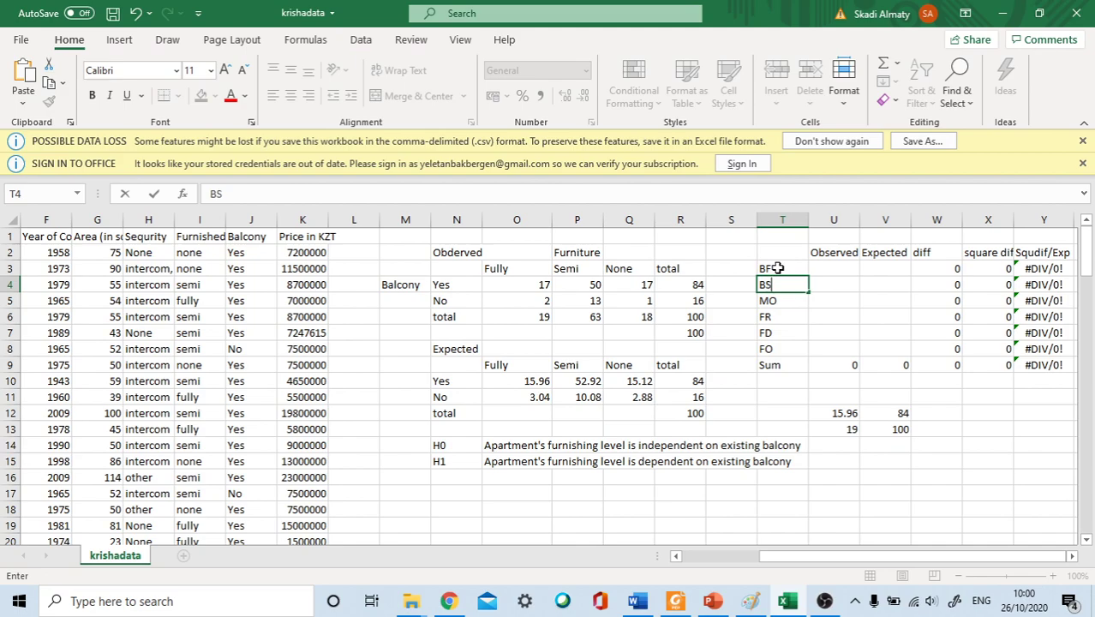
pyautogui.press('Return')
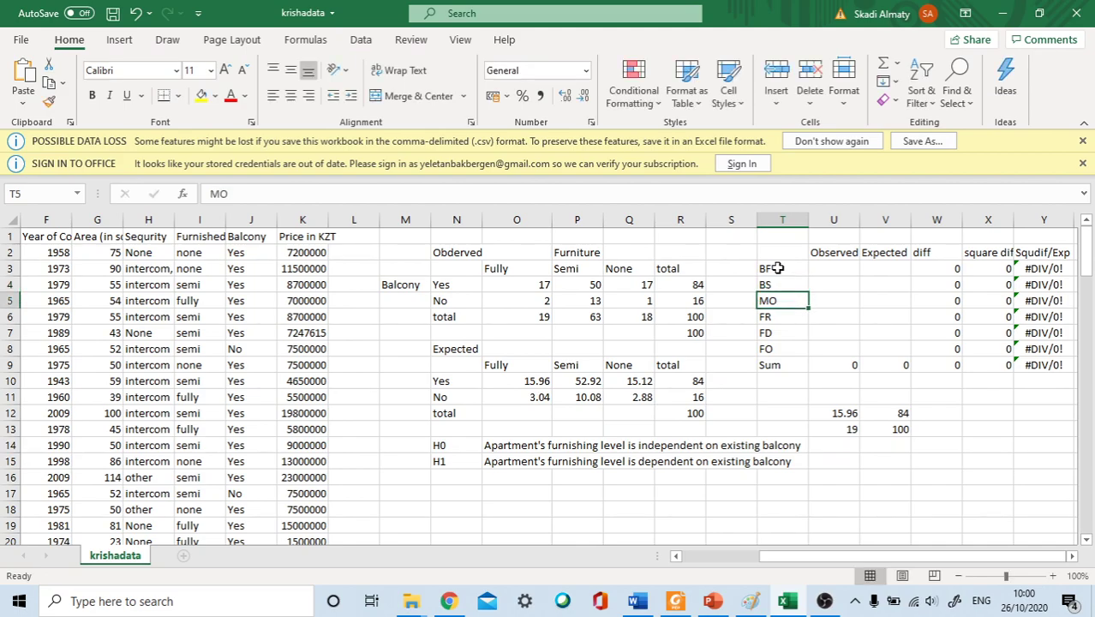
pyautogui.write('B')
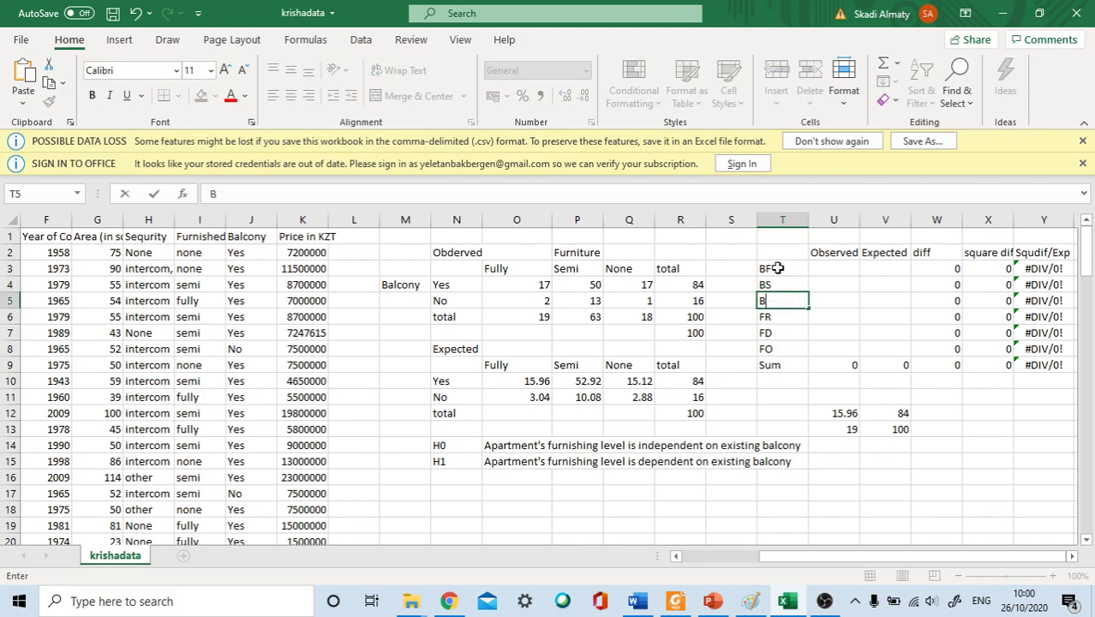
pyautogui.write('N')
pyautogui.press('Return')
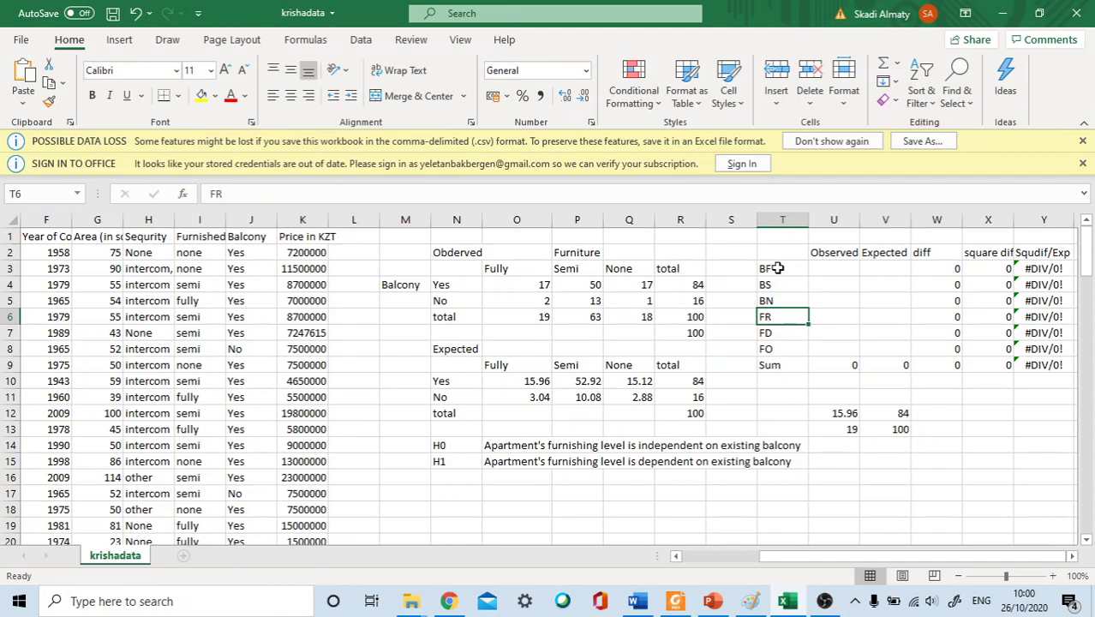
# - Replace the no-balcony category labels in T6:T8 with NF, NS and NN
pyautogui.write('N')
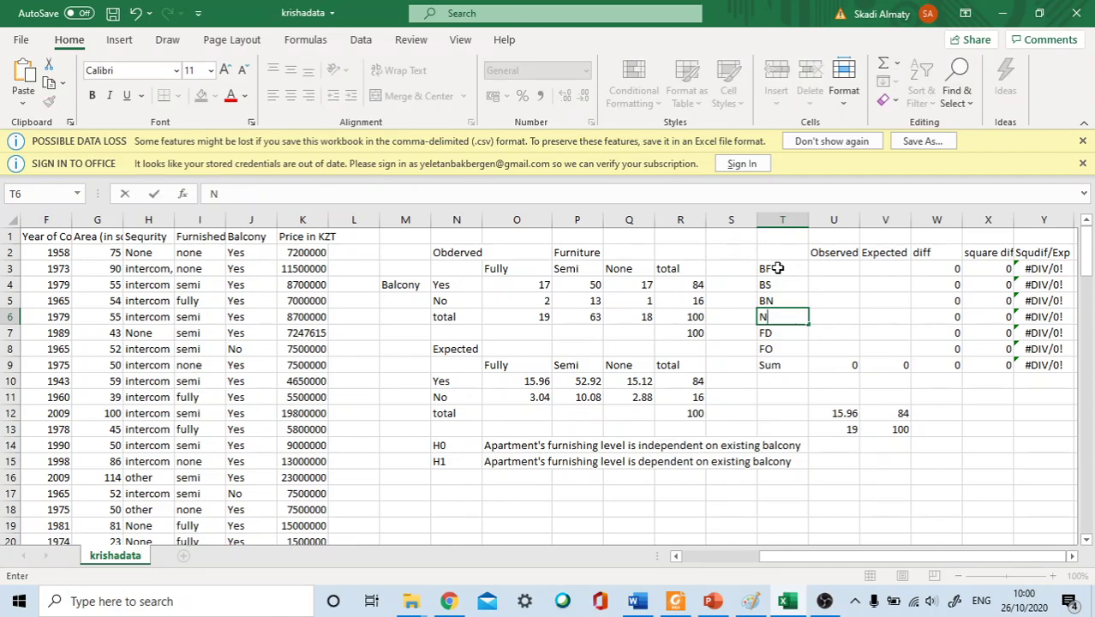
pyautogui.write('F')
pyautogui.press('Return')
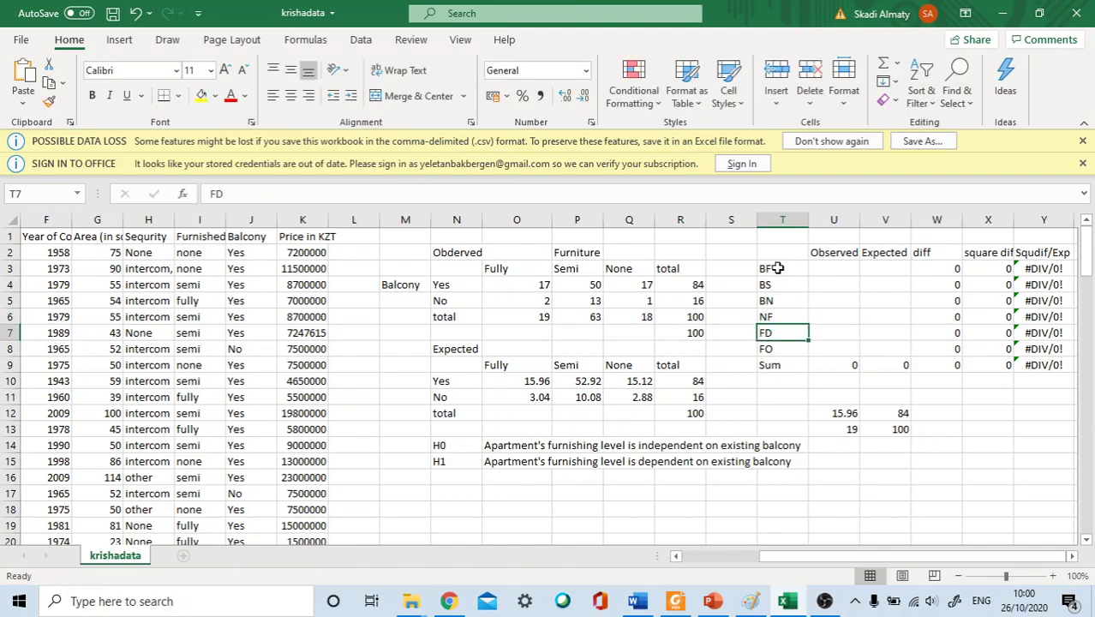
pyautogui.write('NF')
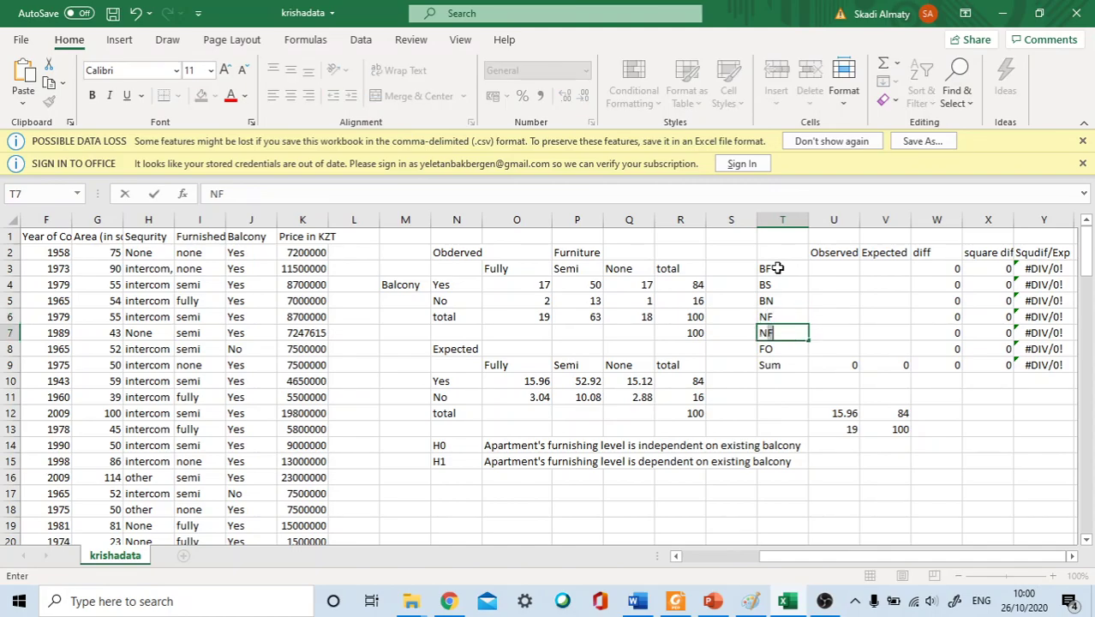
pyautogui.press('BackSpace')
pyautogui.write('S')
pyautogui.press('Return')
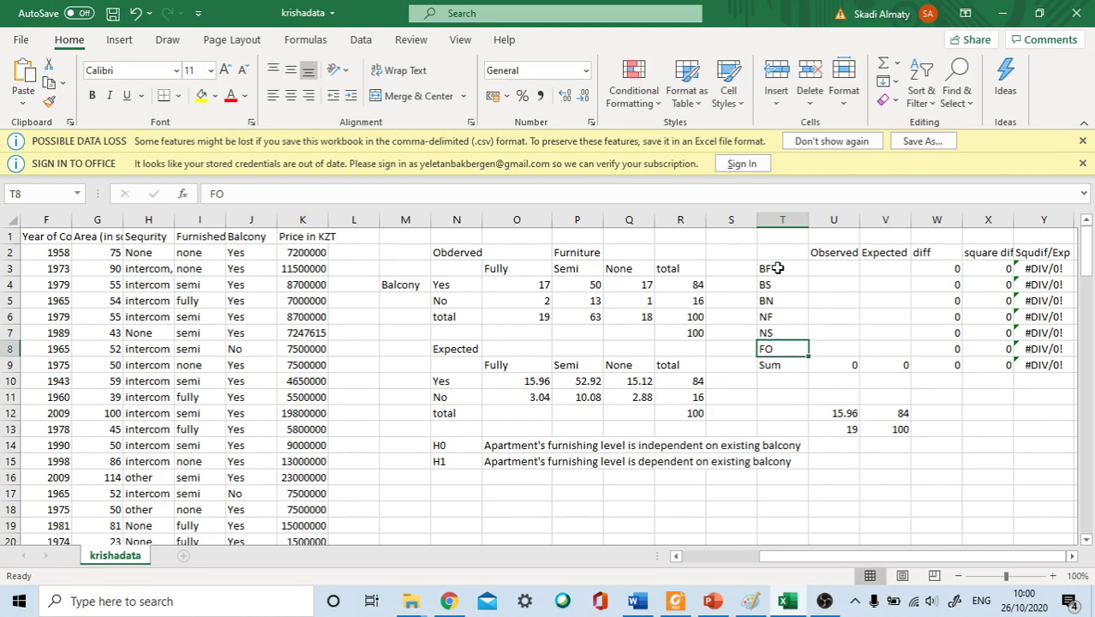
pyautogui.write('NN')
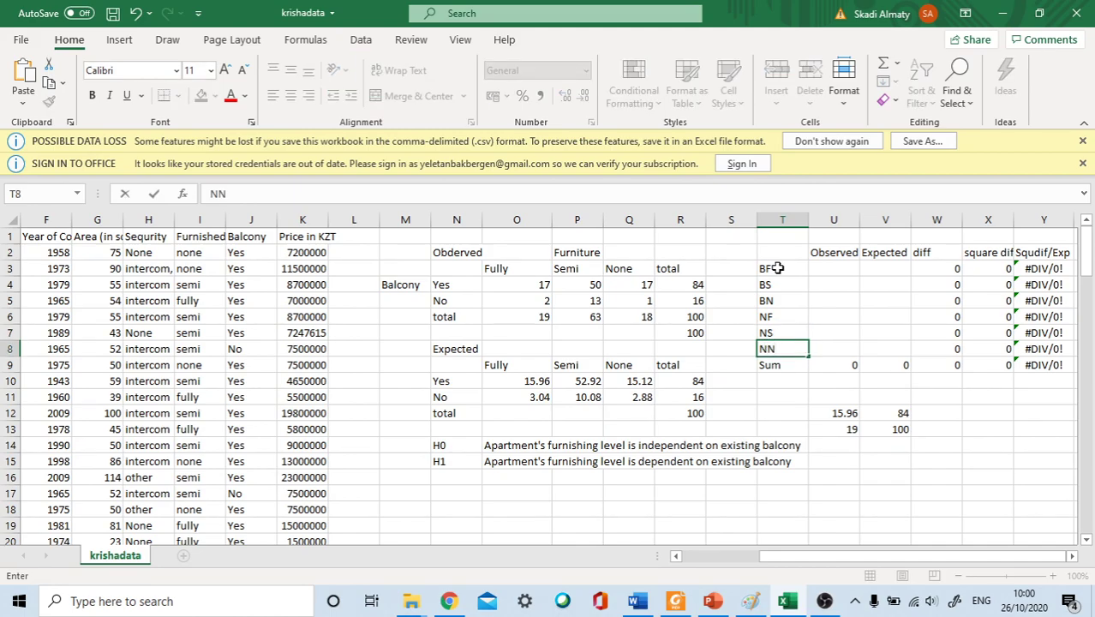
pyautogui.press('Up')
# - Relabel the with-balcony categories in T3:T5 as YF, YS and YN
pyautogui.press('Up')
pyautogui.press('Up')
pyautogui.press('Up')
pyautogui.press('Up')
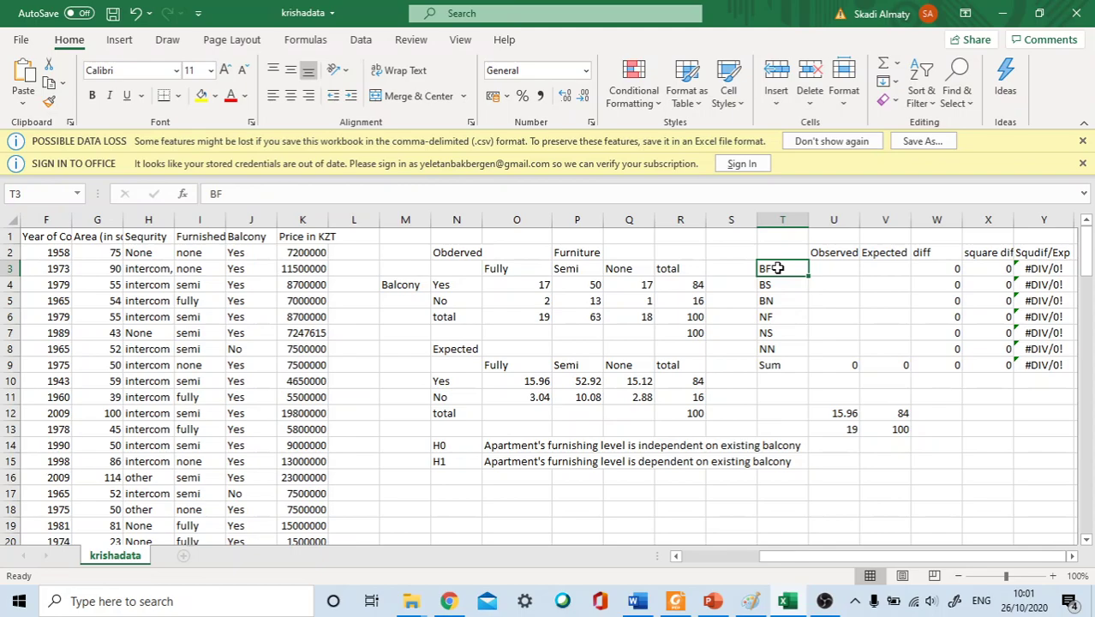
pyautogui.write('F')
pyautogui.press('Return')
pyautogui.click(777, 268)
pyautogui.write('YF')
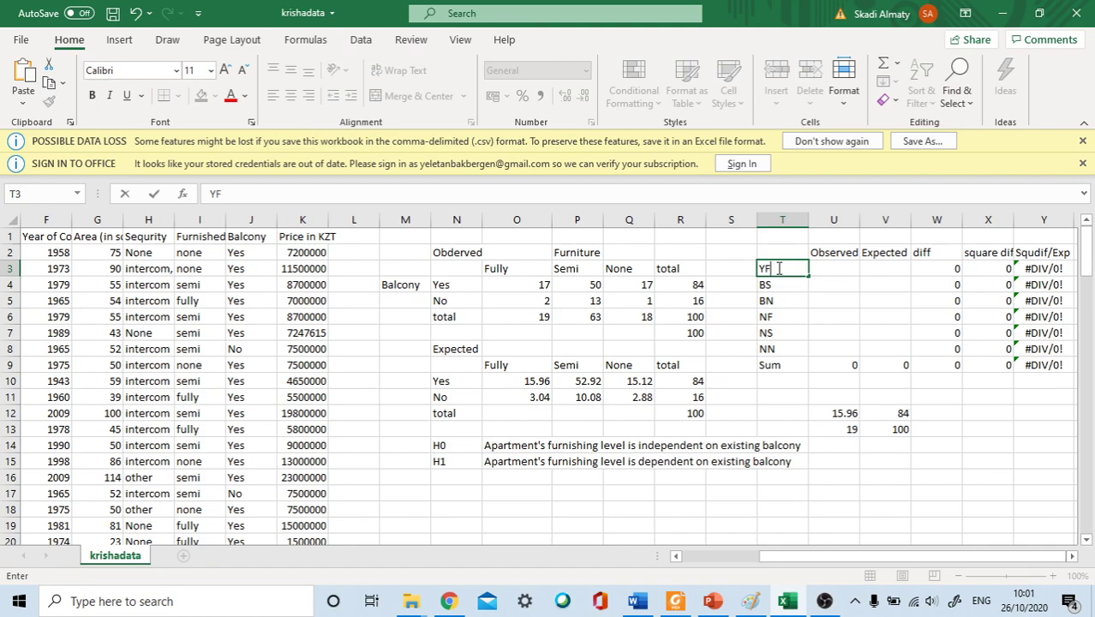
pyautogui.press('Return')
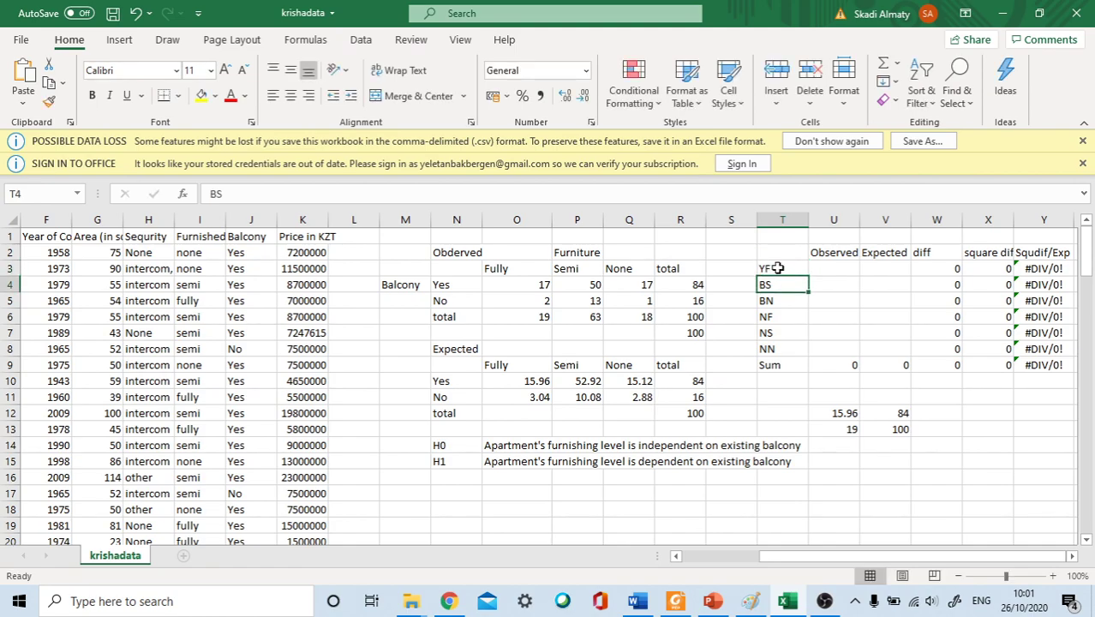
pyautogui.write('YS')
pyautogui.press('Return')
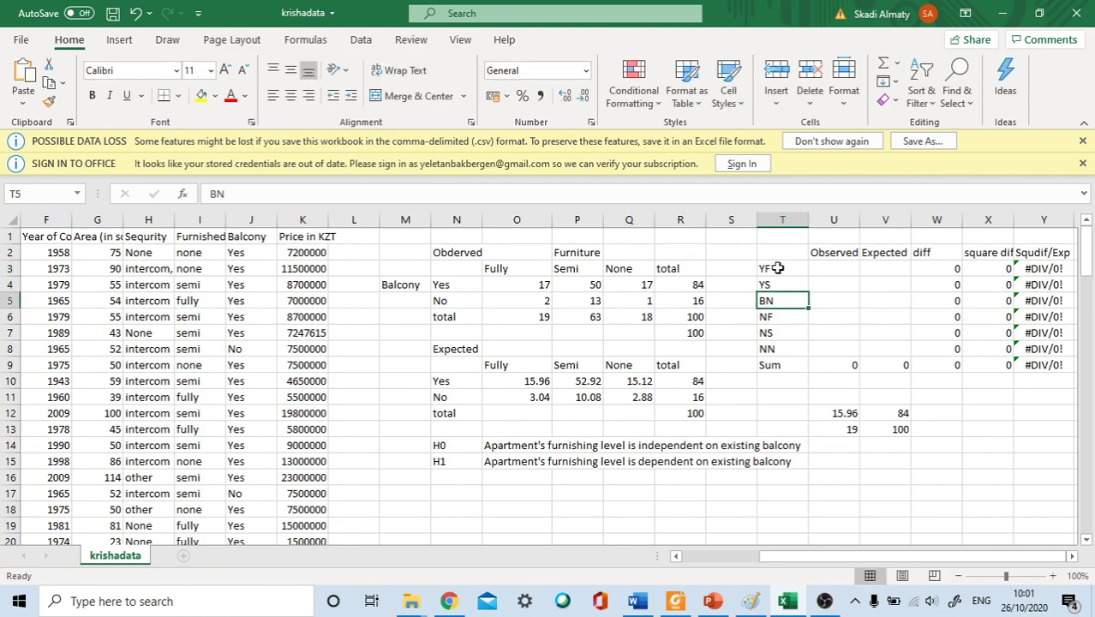
pyautogui.write('YN')
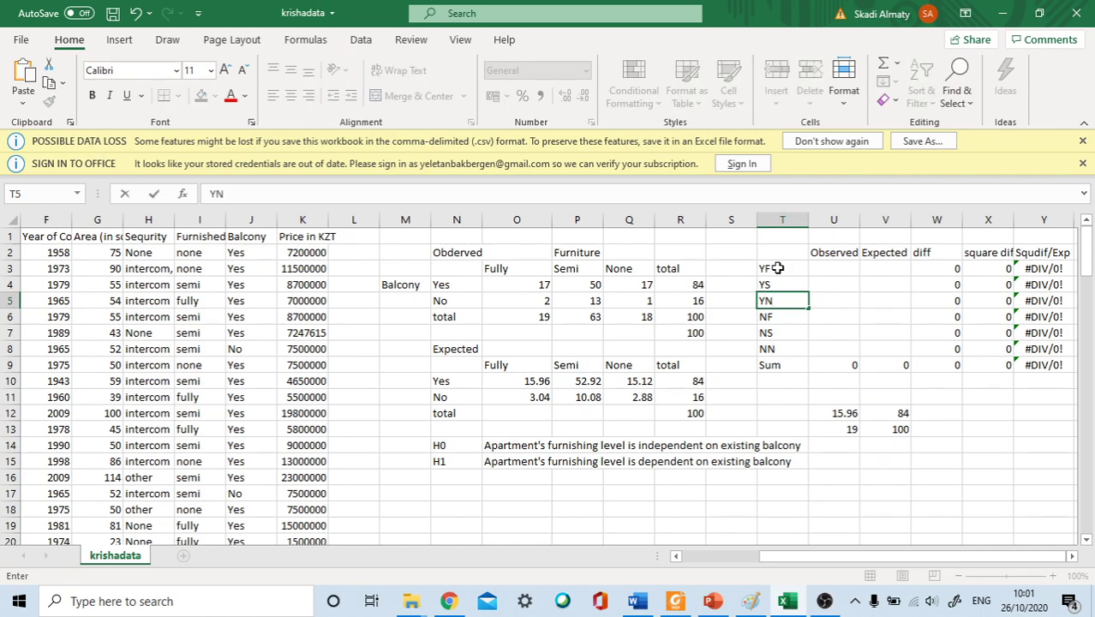
pyautogui.press('Up')
# - Enter the observed counts 17, 50 and 17 for YF, YS and YN in U3:U5
pyautogui.press('Right')
pyautogui.press('Right')
pyautogui.press('Up')
pyautogui.press('Left')
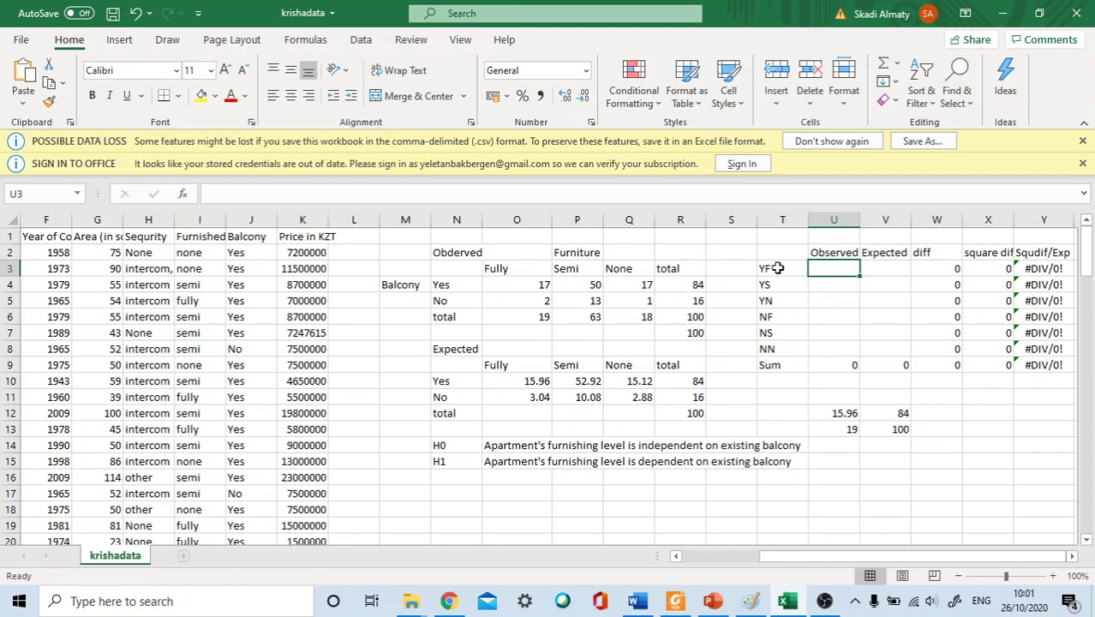
pyautogui.write('17')
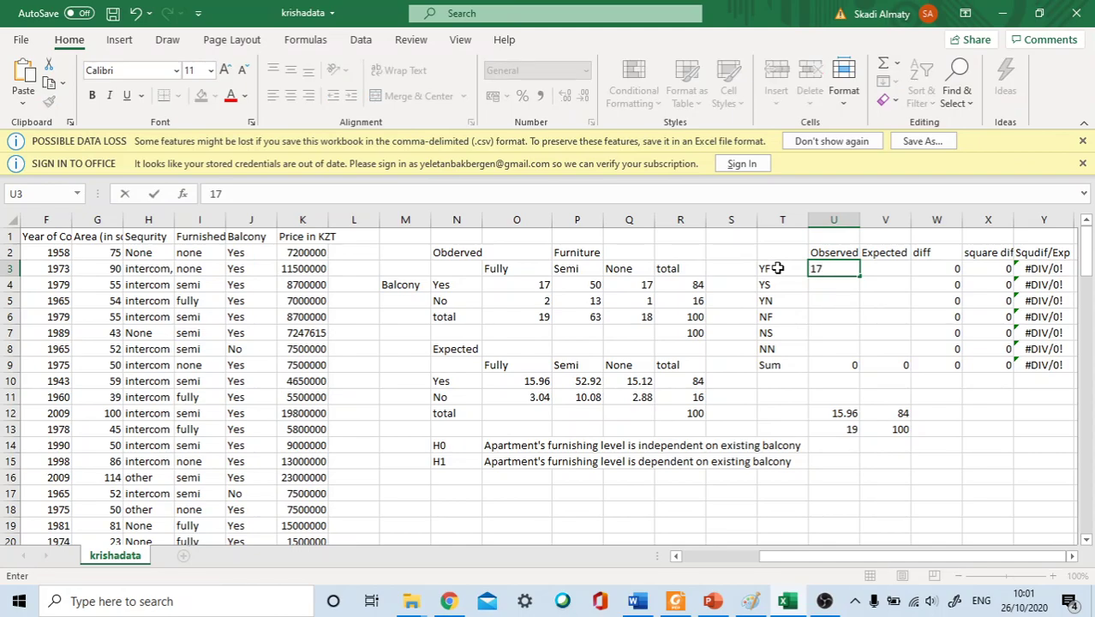
pyautogui.press('Return')
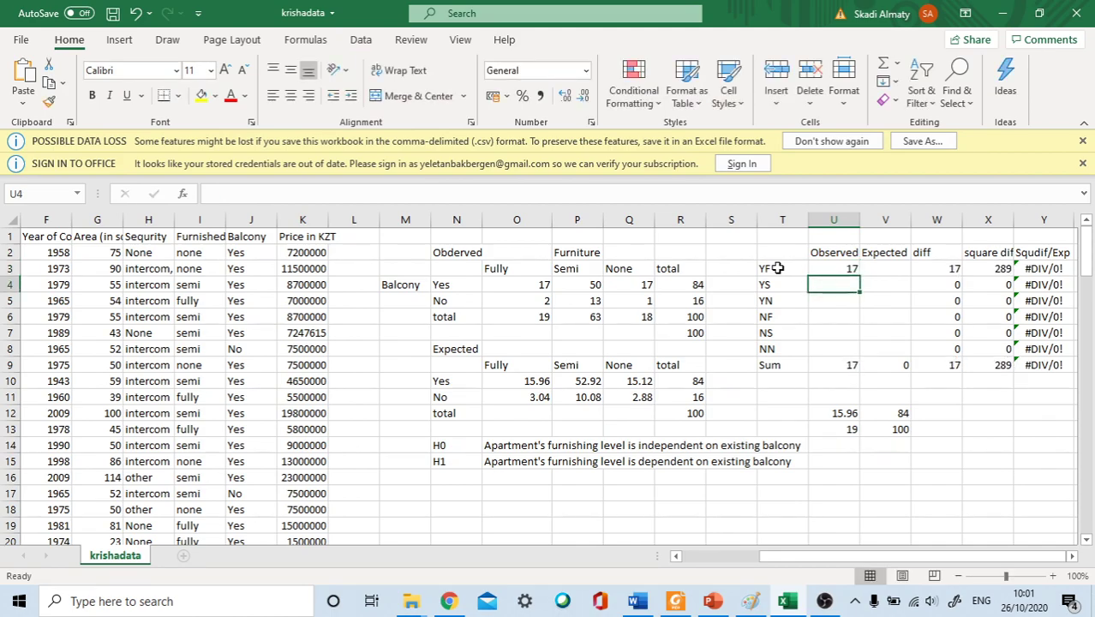
pyautogui.write('50')
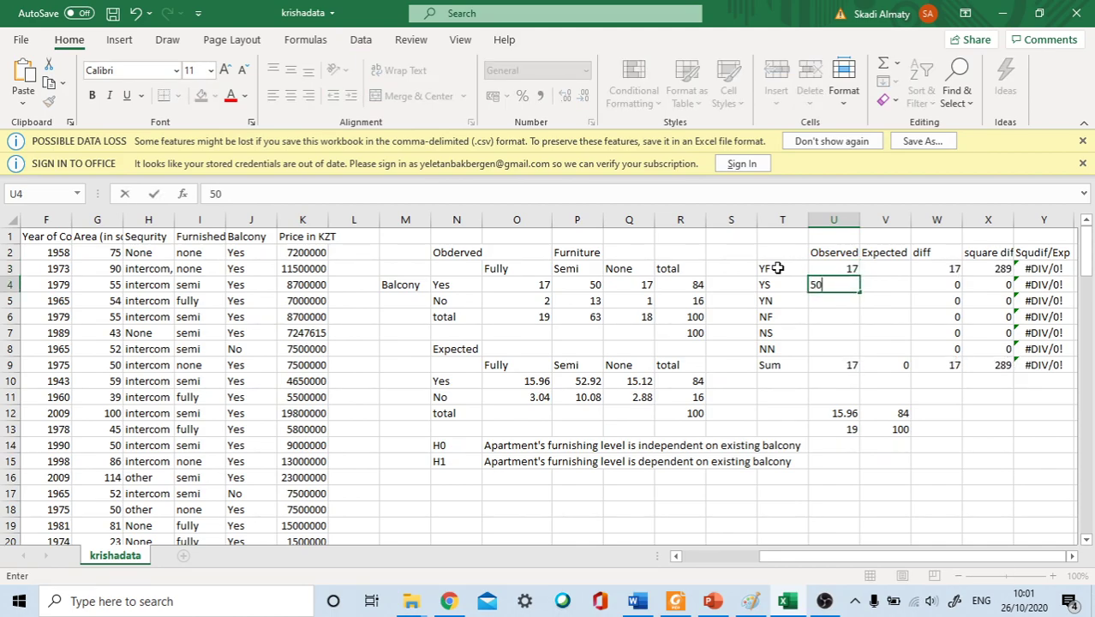
pyautogui.press('Return')
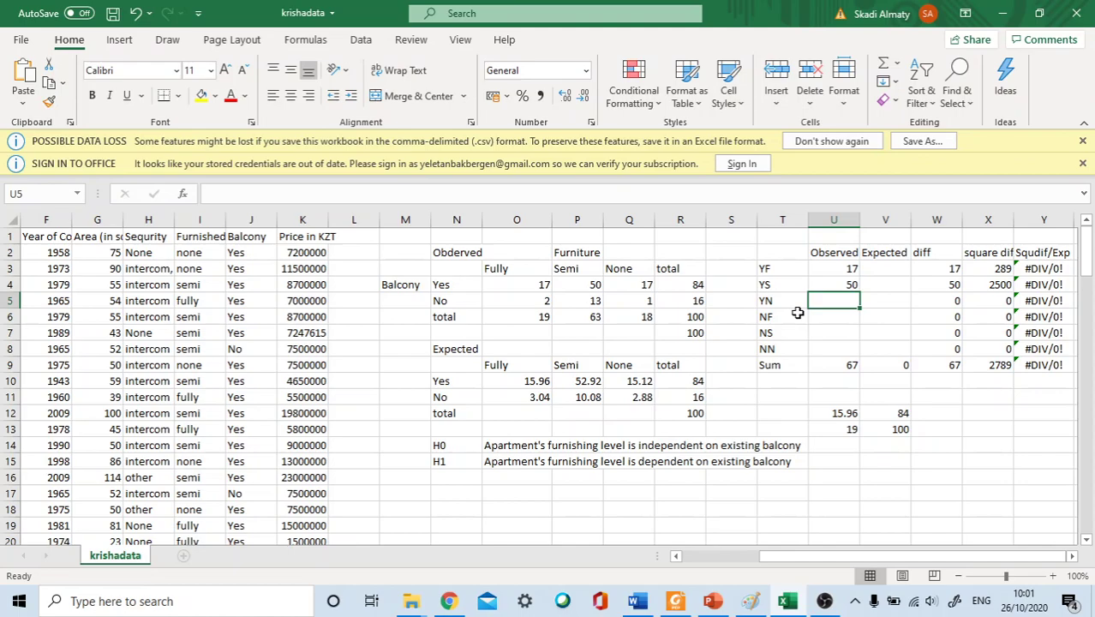
pyautogui.write('17')
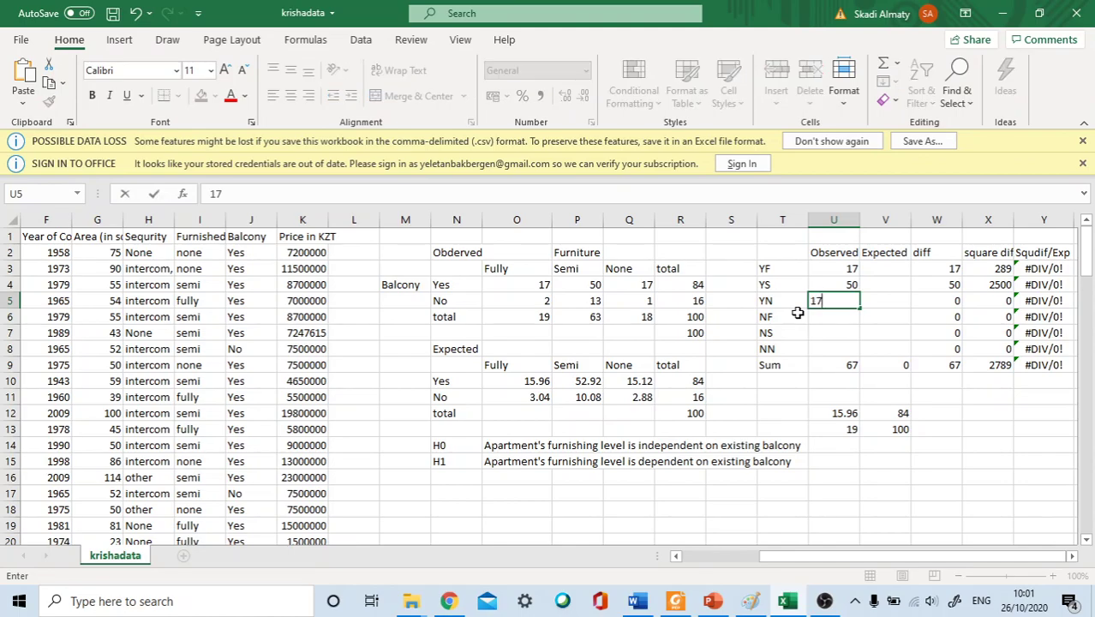
pyautogui.press('Return')
# - Enter the observed counts 2, 13 and 1 for NF, NS and NN in U6:U8
pyautogui.write('2')
pyautogui.press('Return')
pyautogui.write('13')
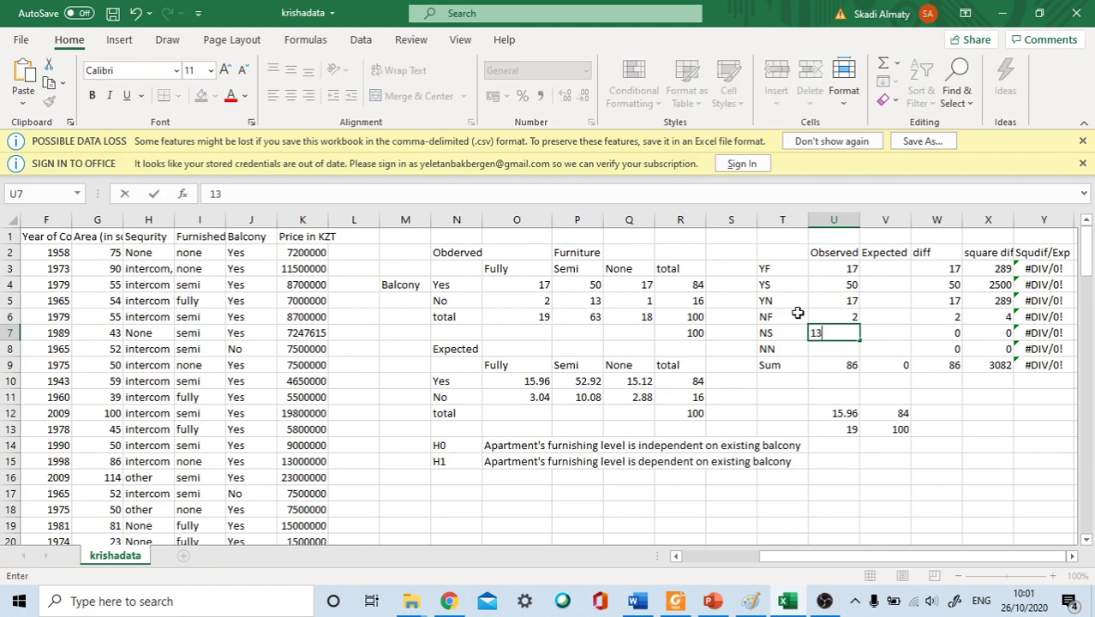
pyautogui.press('Return')
pyautogui.write('1')
pyautogui.press('Return')
# - Enter the expected counts 15.96, 52.92 and 15.12 for YF, YS and YN in V3:V5
pyautogui.press('Up')
pyautogui.press('Up')
pyautogui.press('Up')
pyautogui.press('Up')
pyautogui.press('Up')
pyautogui.press('Up')
pyautogui.press('Right')
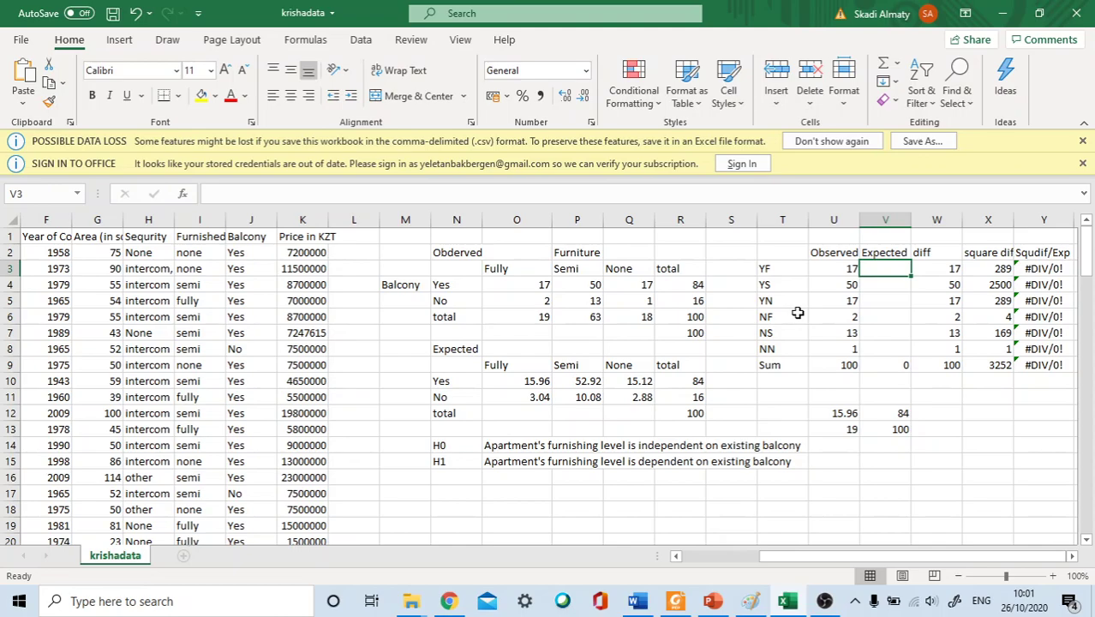
pyautogui.write('15.9')
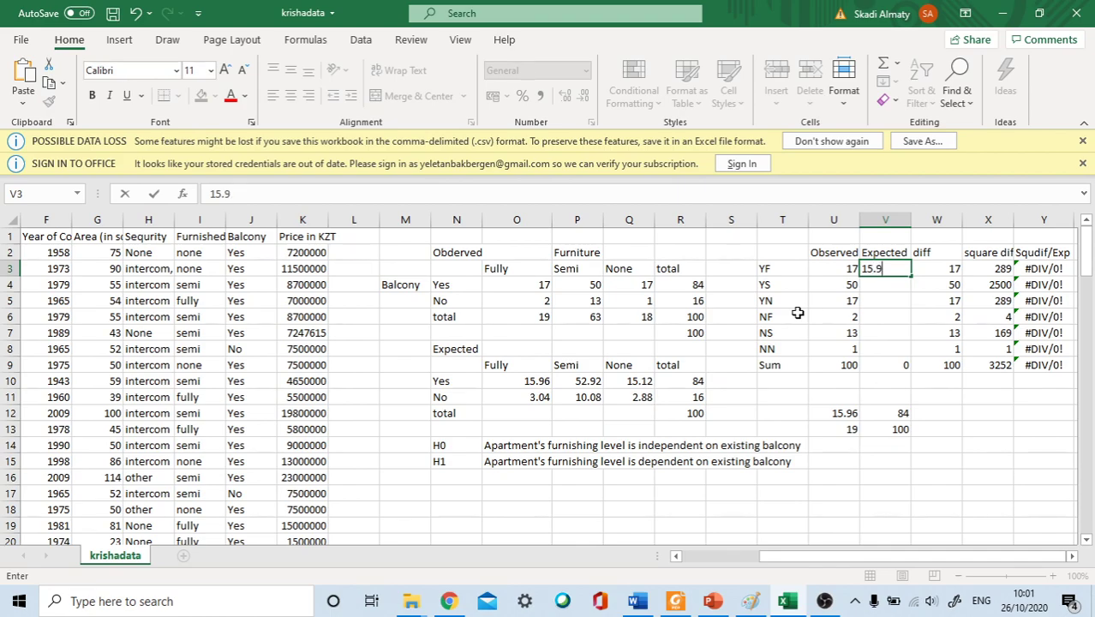
pyautogui.write('6')
pyautogui.press('Return')
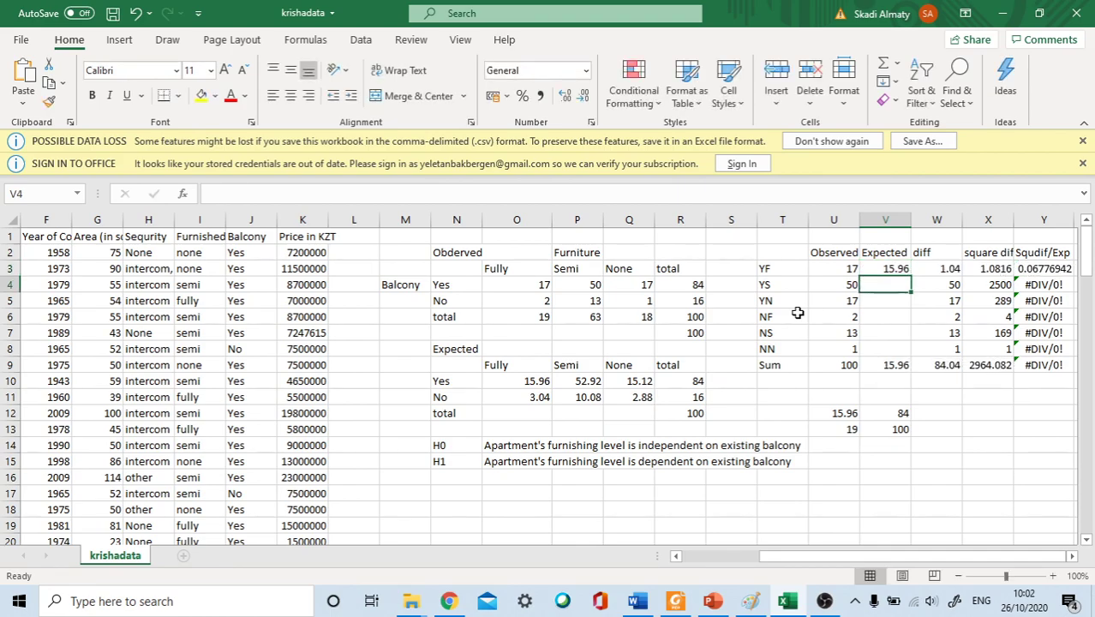
pyautogui.write('52.92')
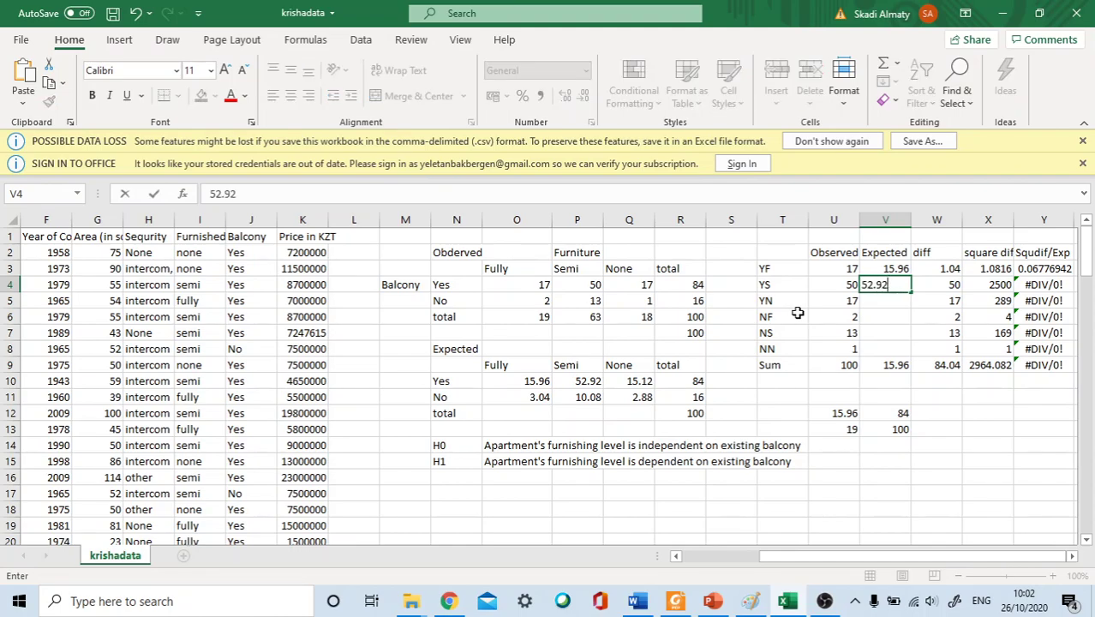
pyautogui.press('Return')
pyautogui.write('1')
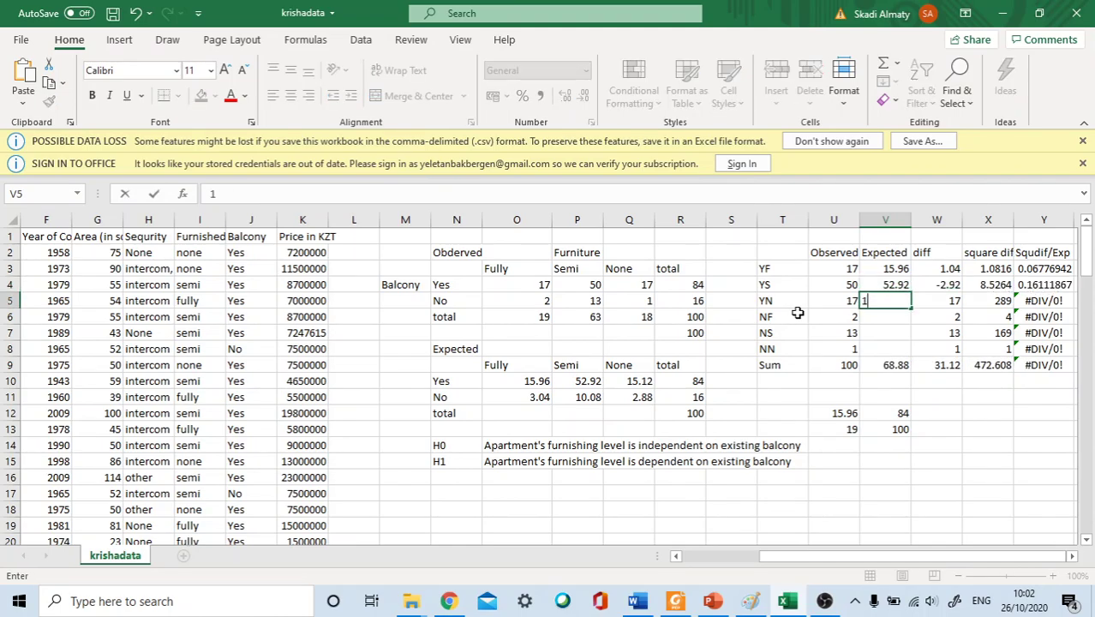
pyautogui.write('5.12')
pyautogui.press('Return')
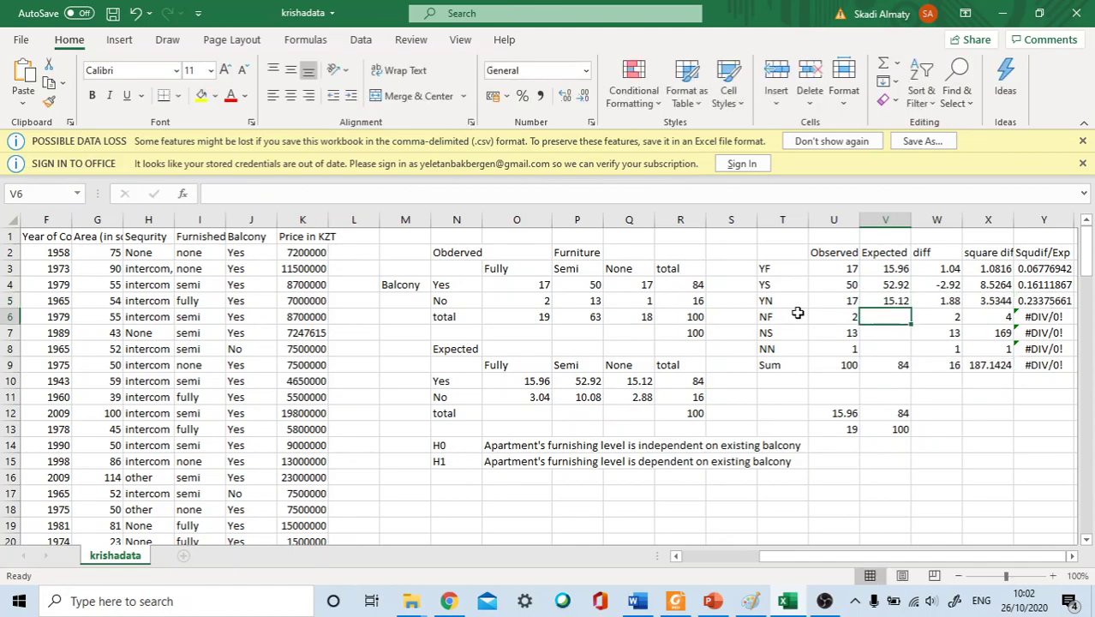
# - Enter the expected counts 3.04, 10.08 and 2.88 for NF, NS and NN in V6:V8
pyautogui.write('3.04')
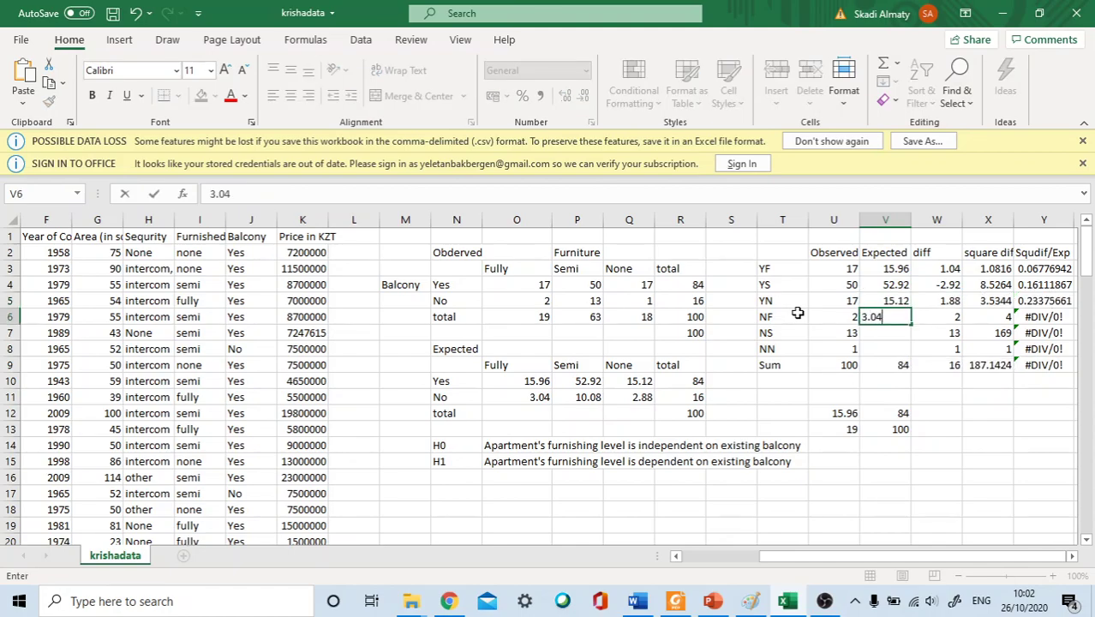
pyautogui.press('Return')
pyautogui.write('10.08')
pyautogui.press('Return')
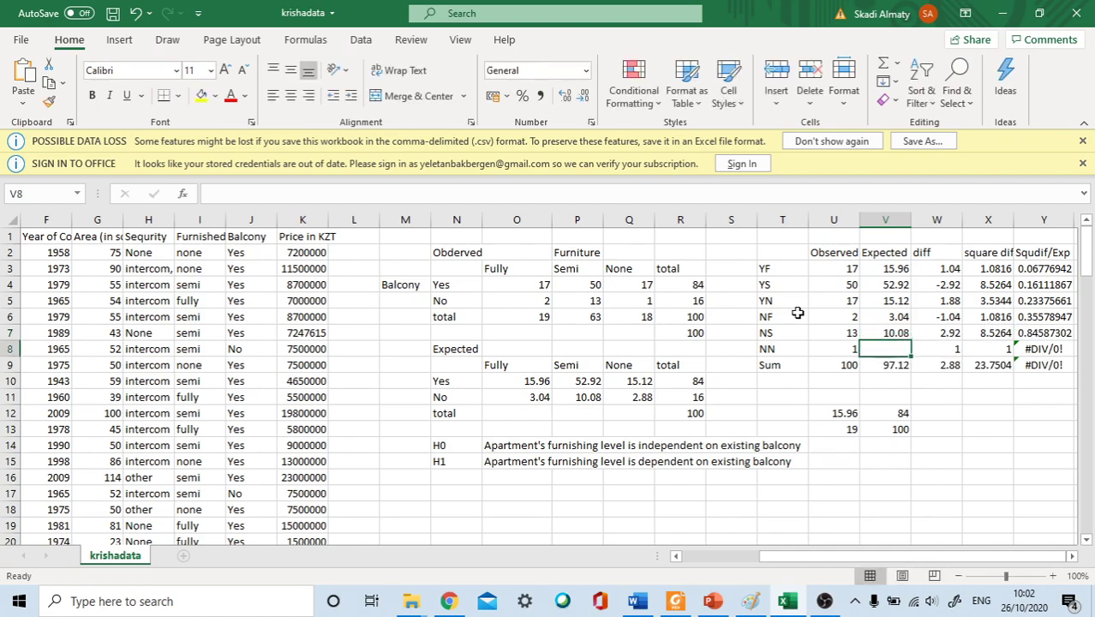
pyautogui.write('2.88')
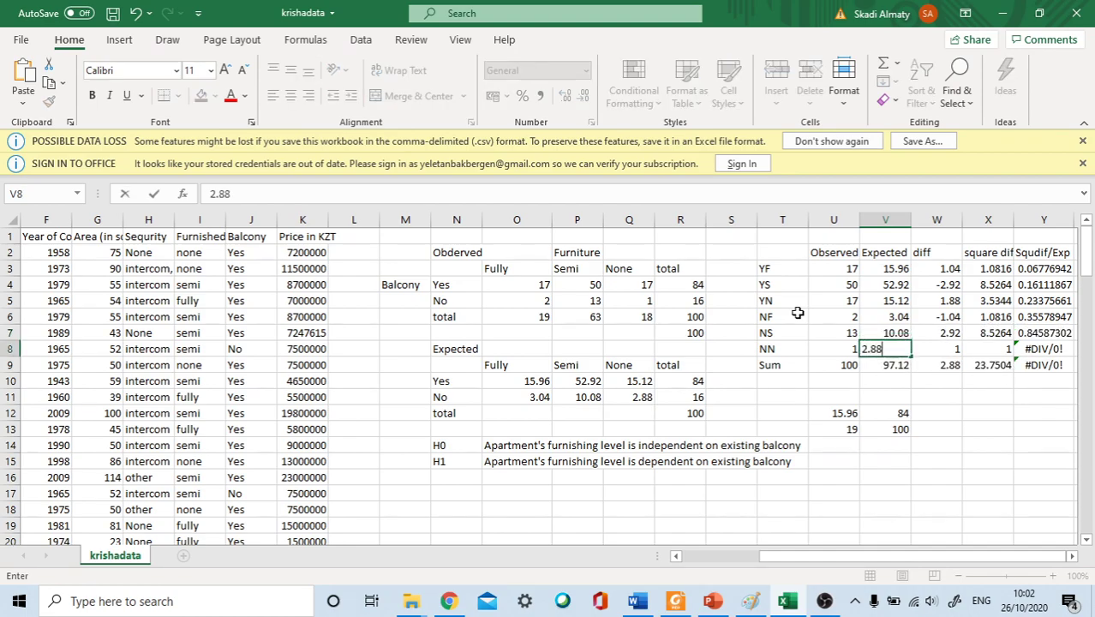
pyautogui.press('Up')
pyautogui.press('Up')
pyautogui.press('Up')
pyautogui.press('Up')
pyautogui.press('Up')
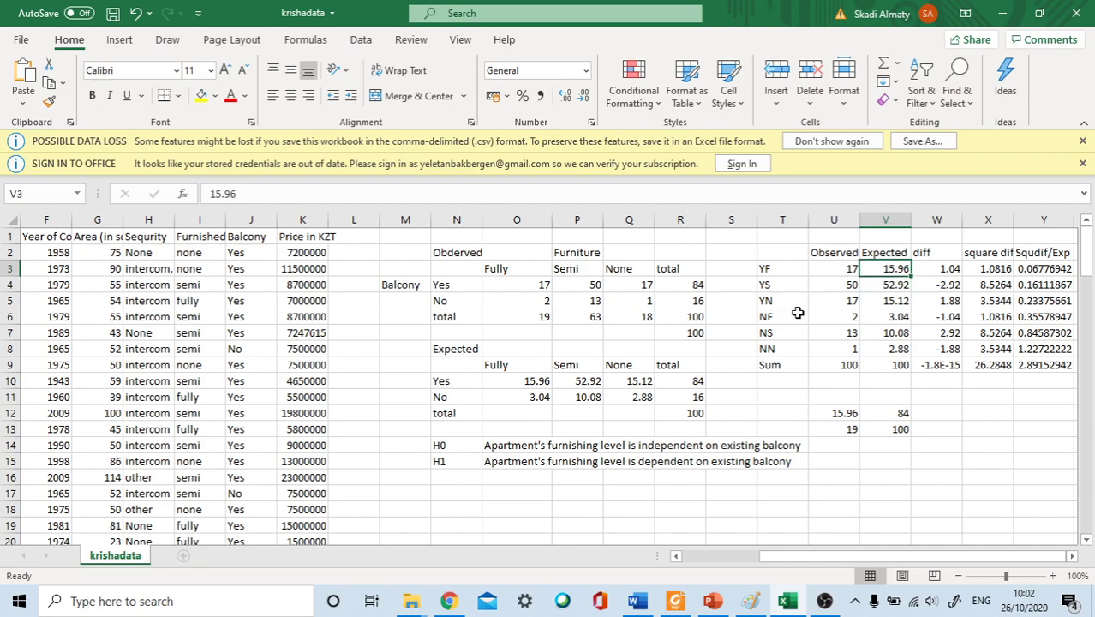
# - Switch to the PowerPoint deck to review the chi-square formula slide and return to the Excel worksheet
pyautogui.press('Right')
pyautogui.press('Right')
pyautogui.press('Left')
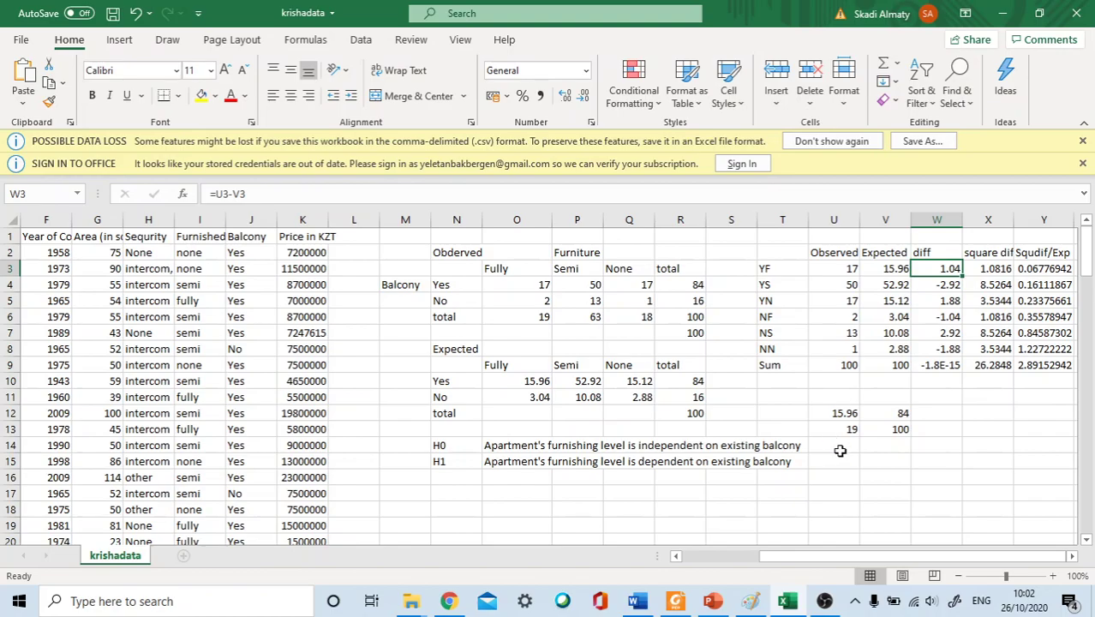
pyautogui.click(712, 600)
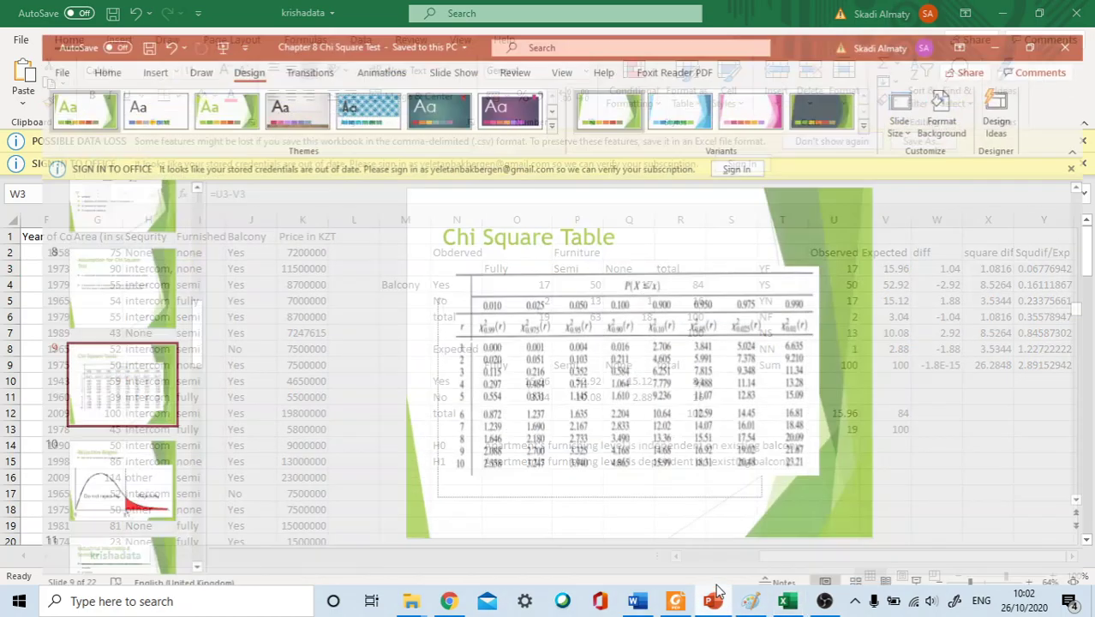
pyautogui.scroll(1, 753, 406)
pyautogui.scroll(2, 753, 406)
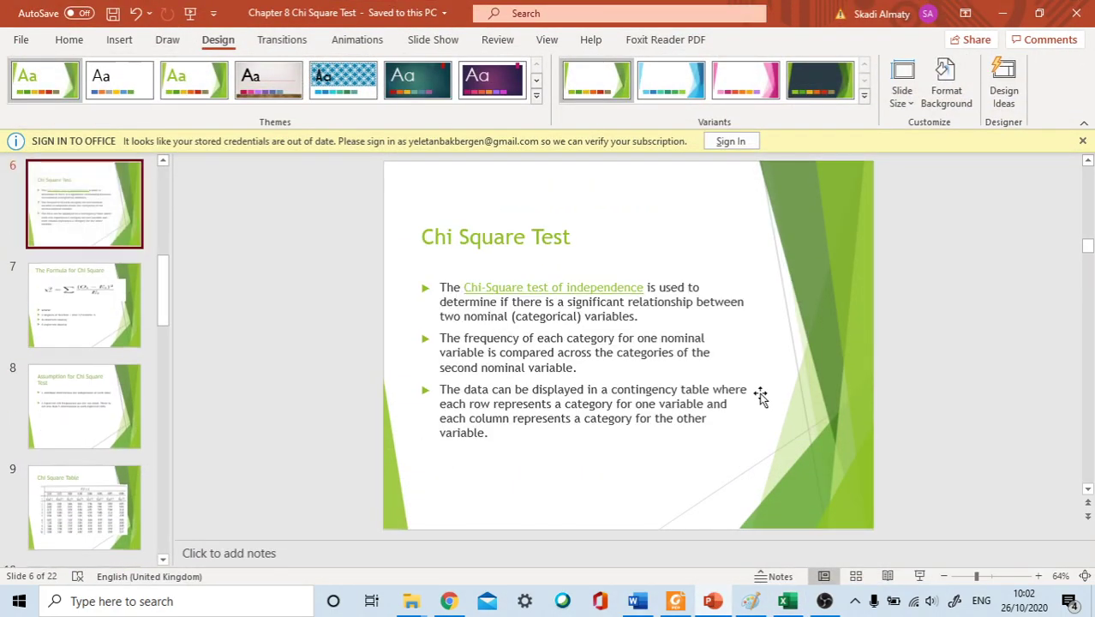
pyautogui.scroll(-1, 758, 390)
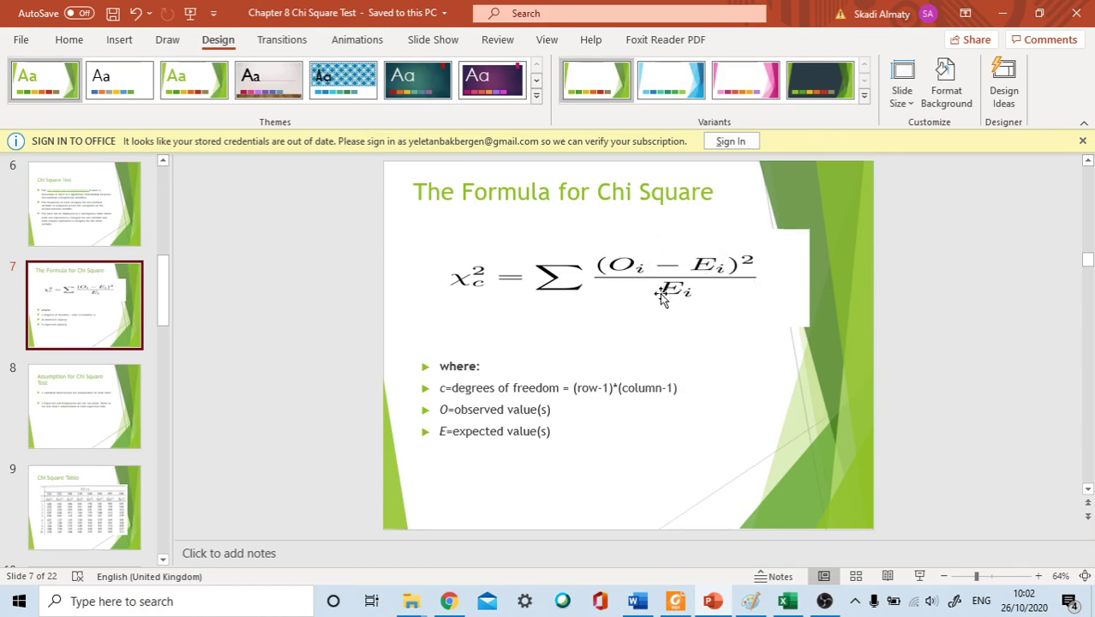
pyautogui.hotkey('alt', 'Tab')
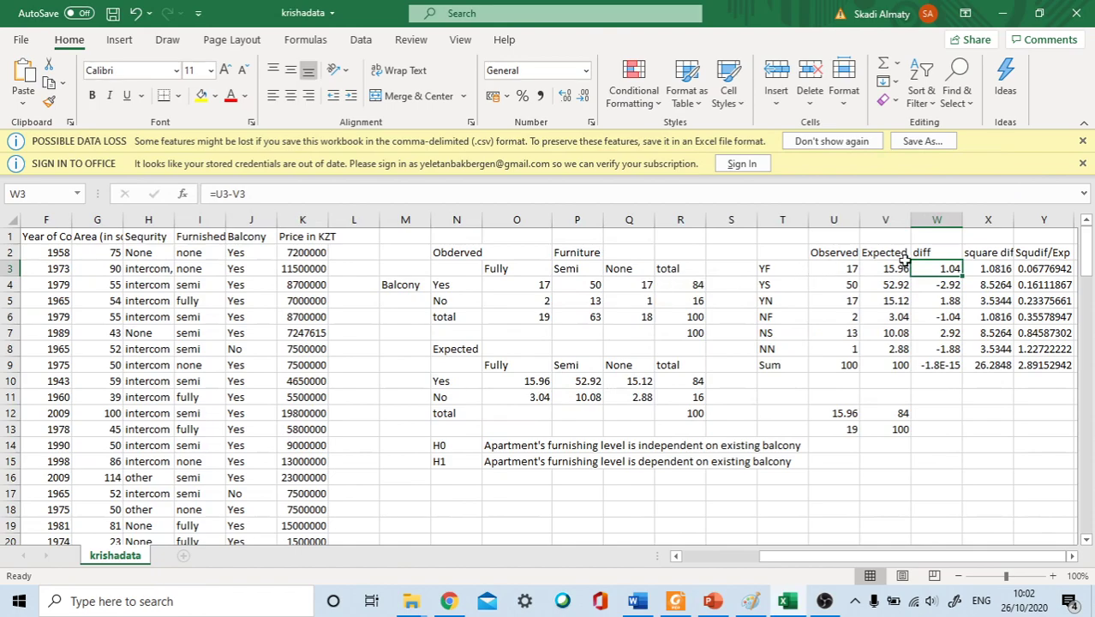
# - Re-enter the difference formula in W3 as observed minus expected, =U3-V3
pyautogui.click(847, 269)
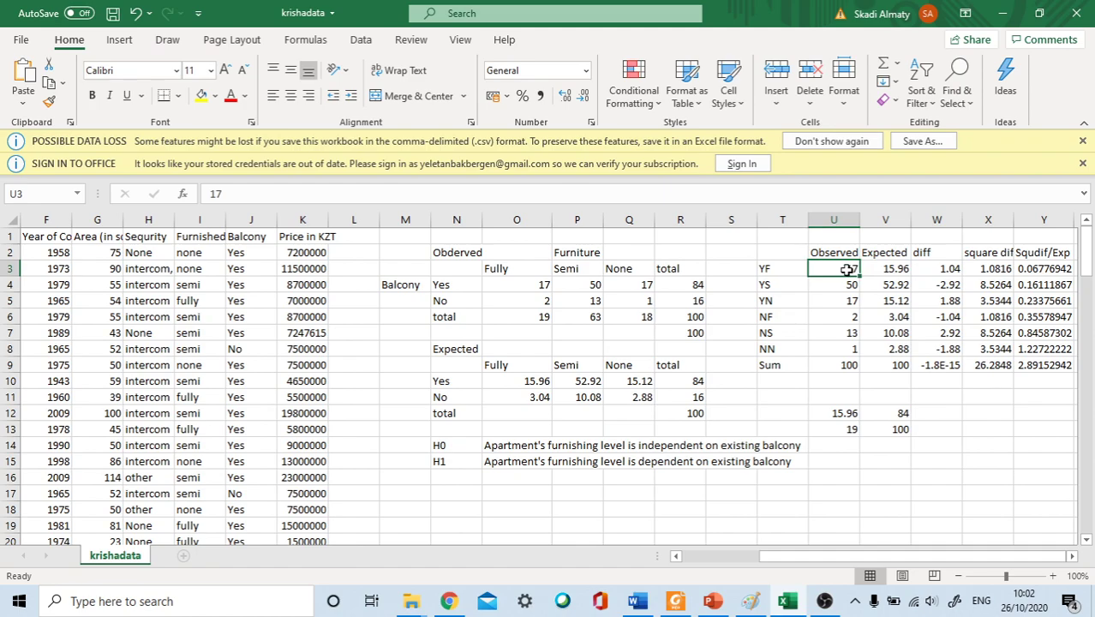
pyautogui.click(890, 270)
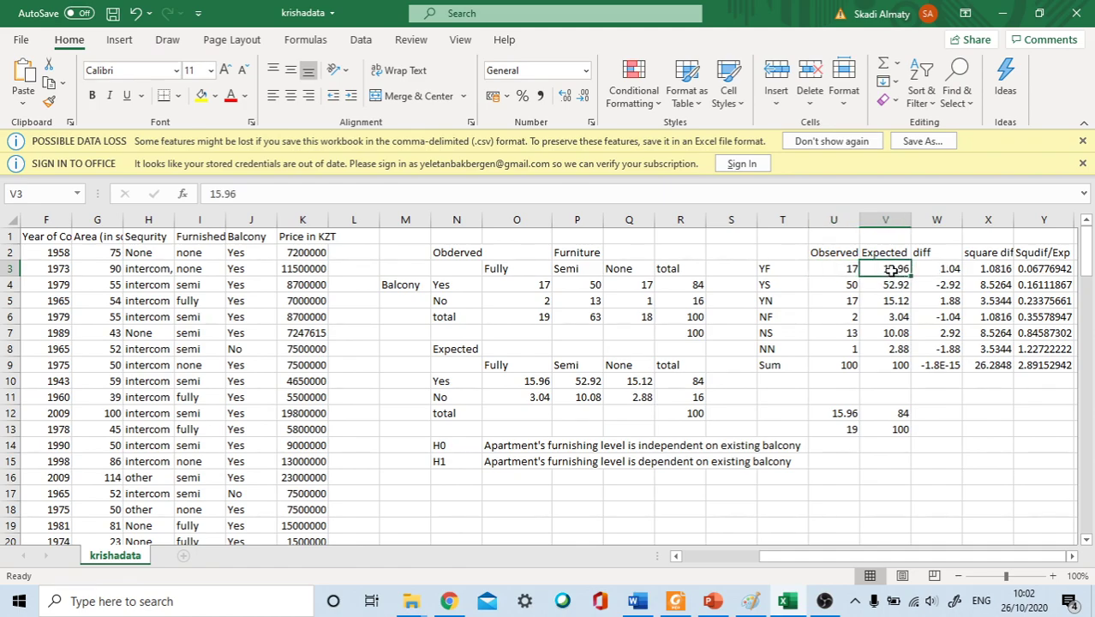
pyautogui.click(949, 271)
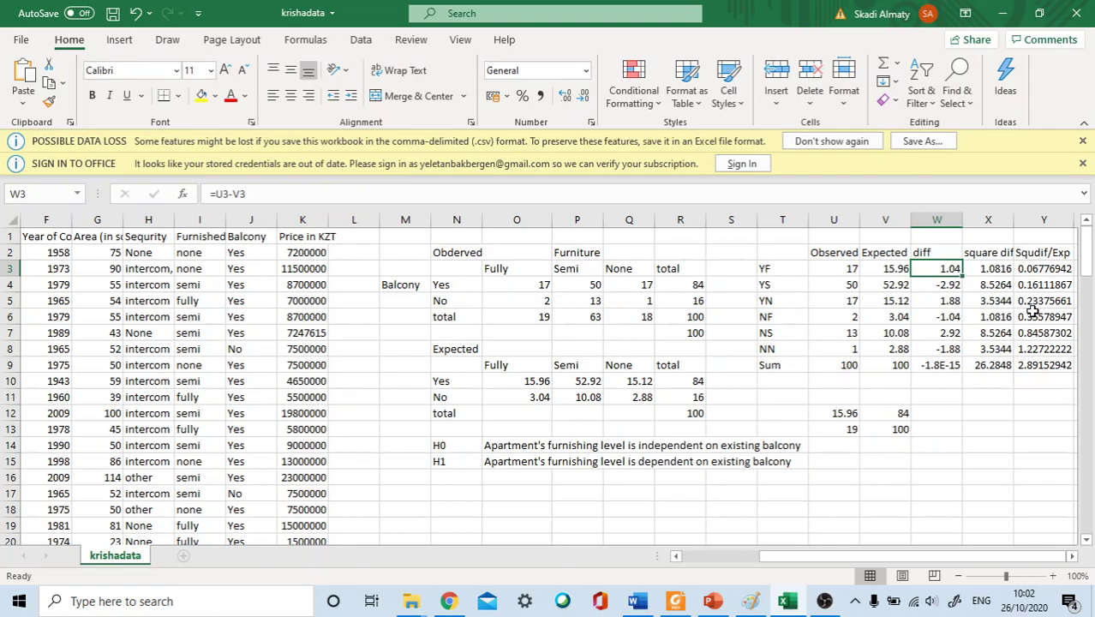
pyautogui.press('BackSpace')
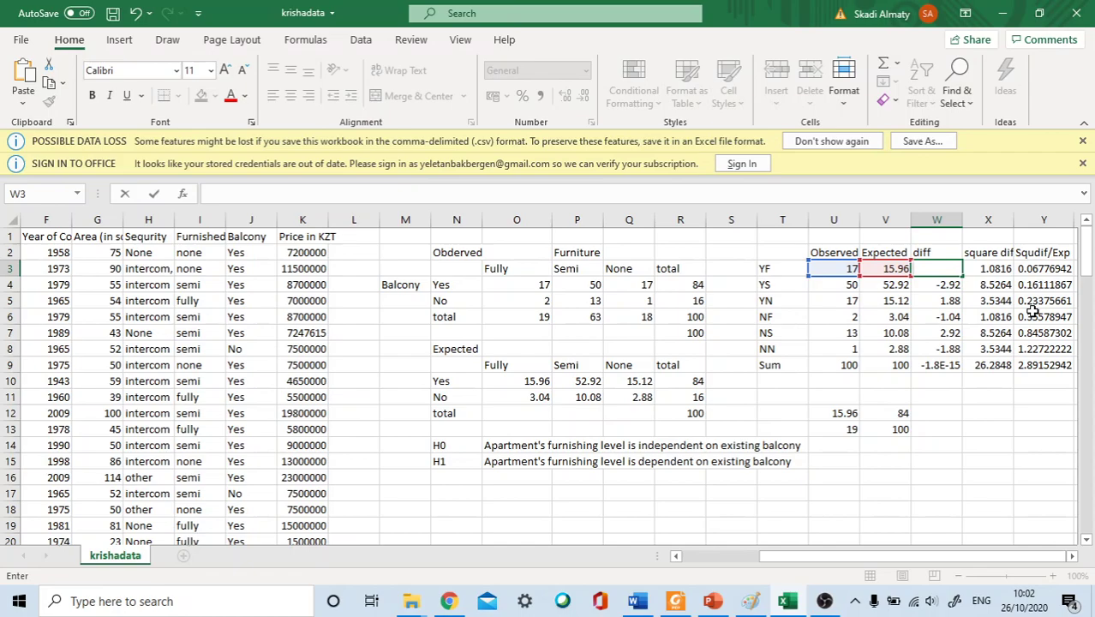
pyautogui.write('=')
pyautogui.click(849, 265)
pyautogui.write('-')
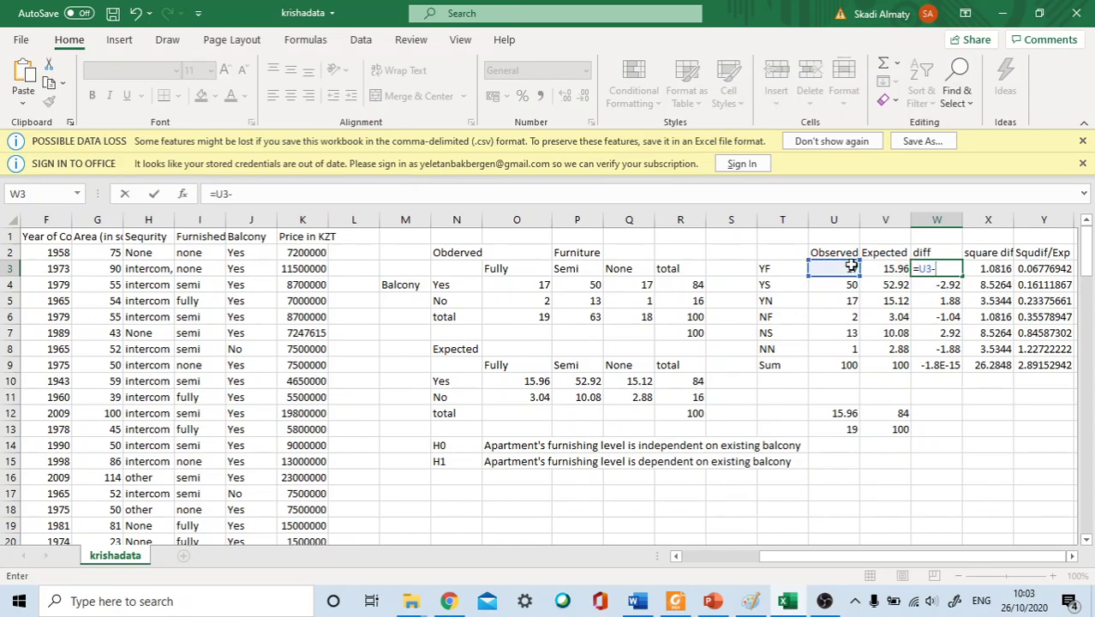
pyautogui.write('v3')
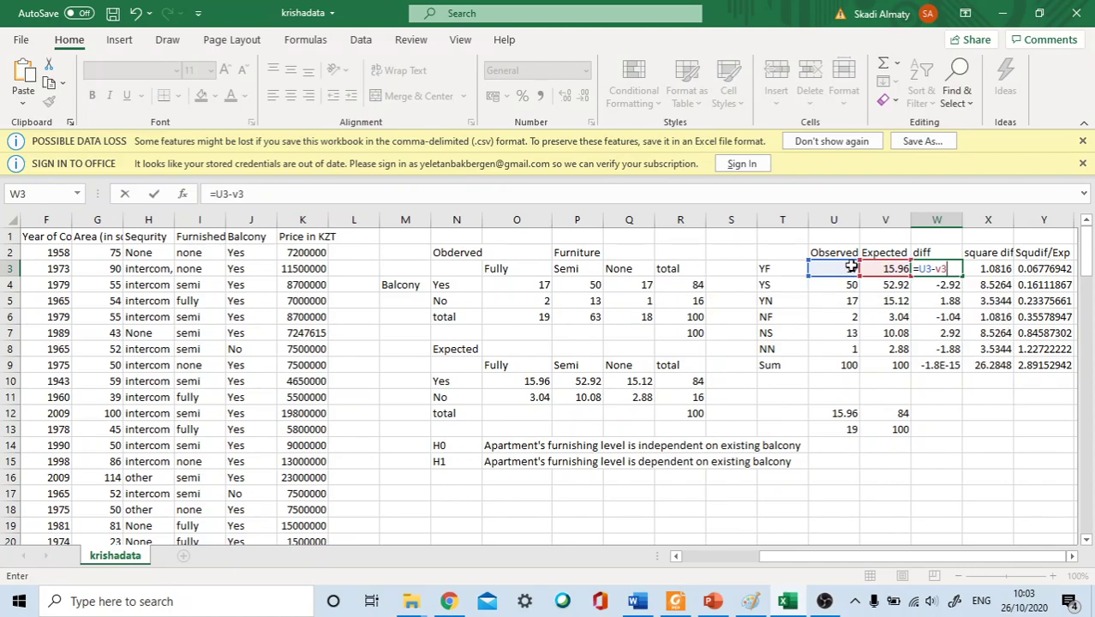
pyautogui.press('Return')
pyautogui.press('Up')
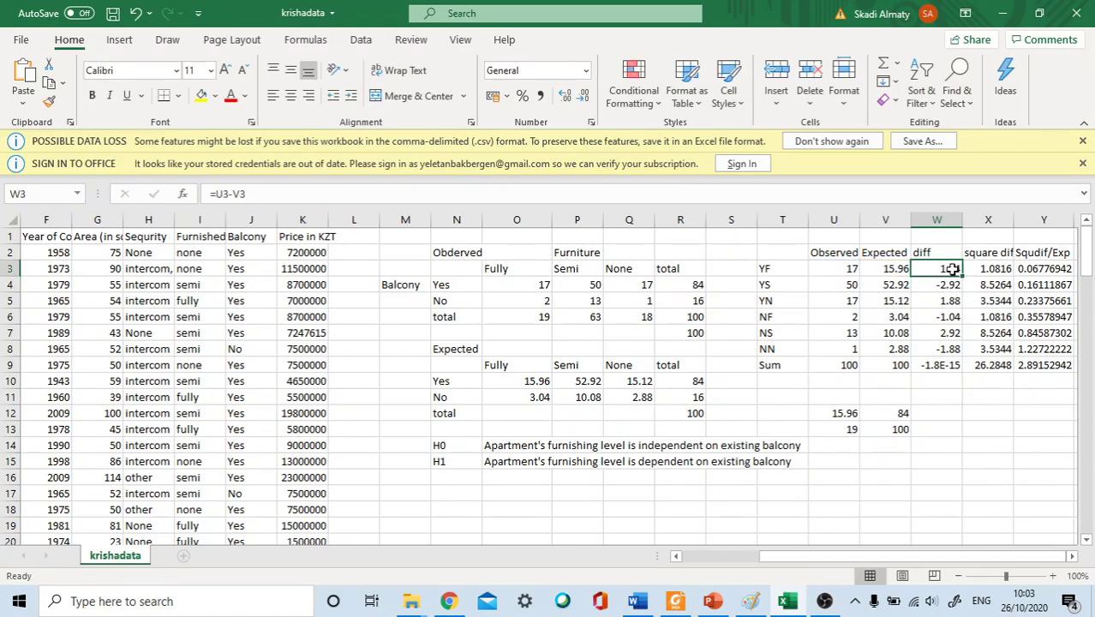
# - Fill the difference formula from W3 down through W8 and check the sum formula in W9
pyautogui.moveTo(963, 276); pyautogui.dragTo(954, 365)
pyautogui.click(938, 412)
pyautogui.click(935, 365)
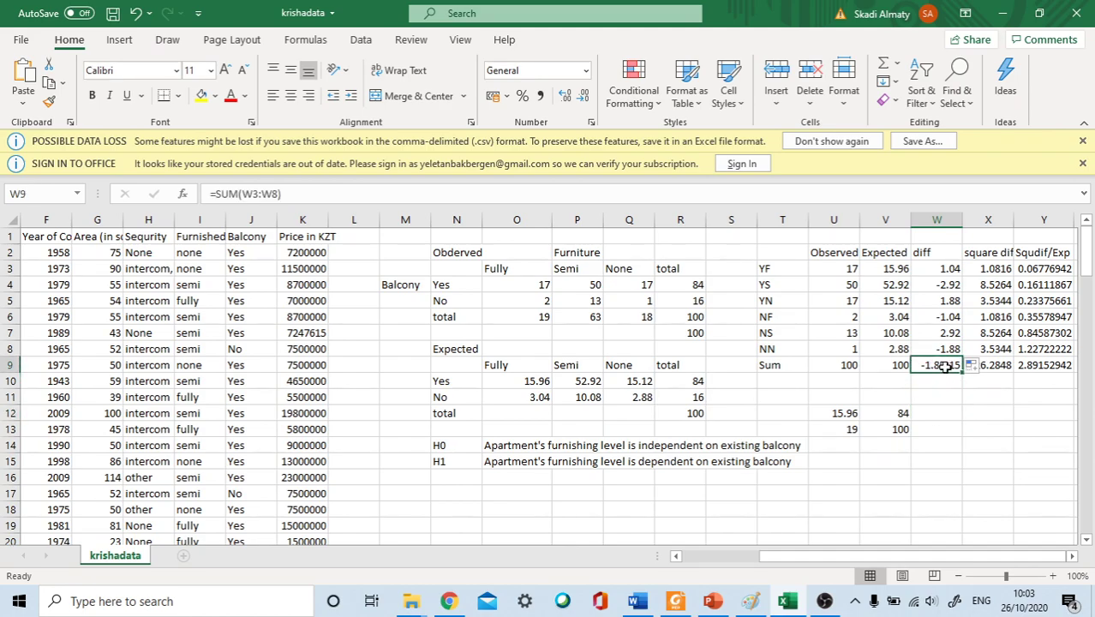
# - Re-enter the squared-difference formula in X3 as the difference raised to the second power, =POWER(W3,2)
pyautogui.click(989, 268)
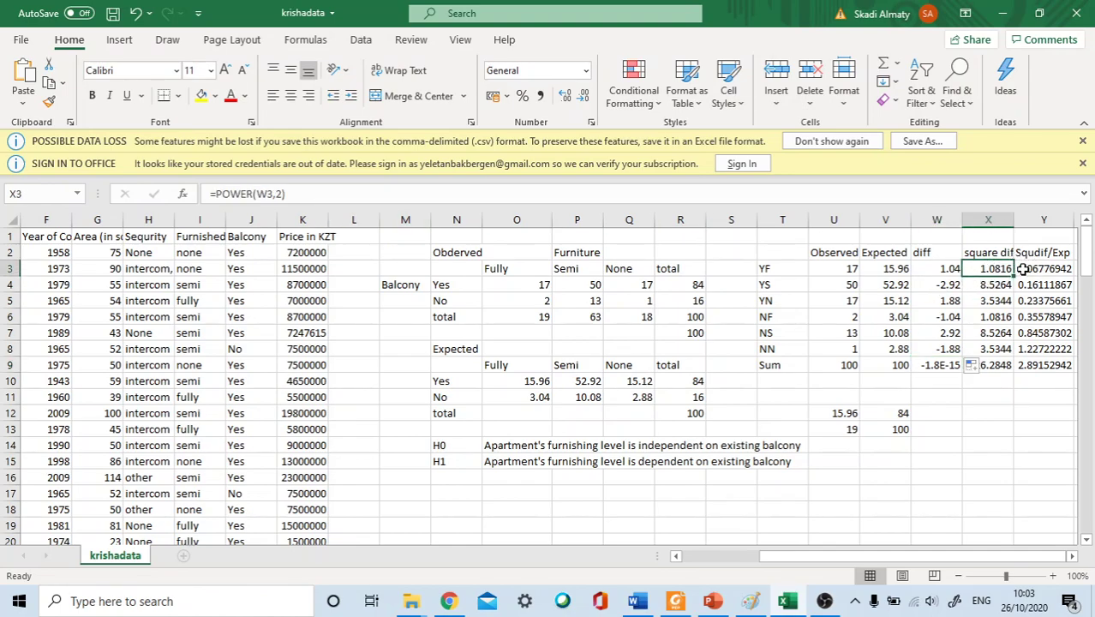
pyautogui.write('=')
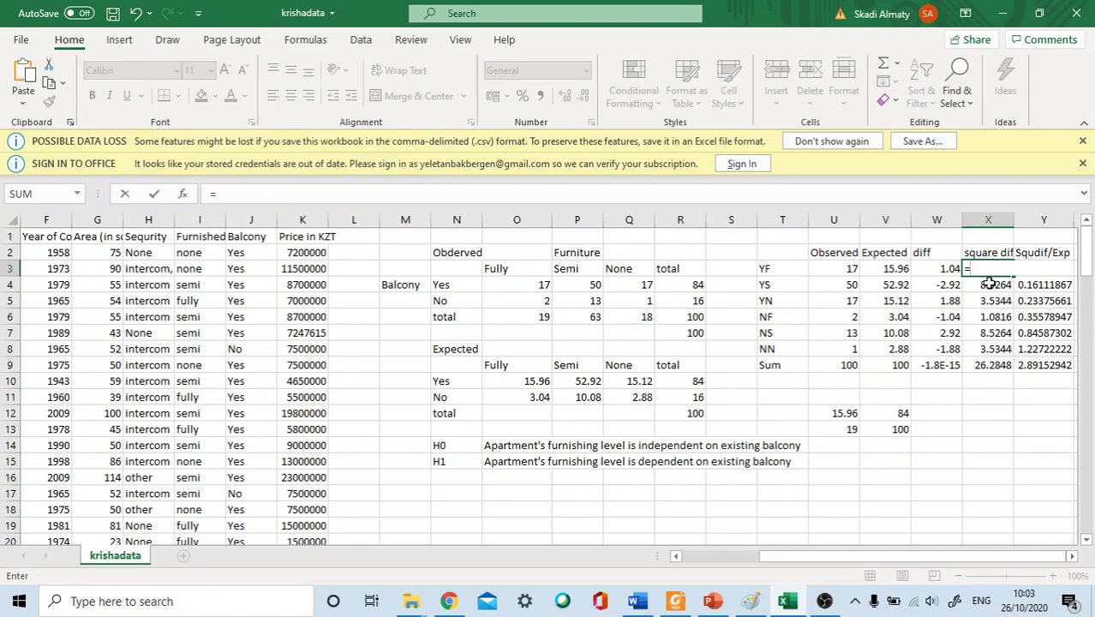
pyautogui.write('pow')
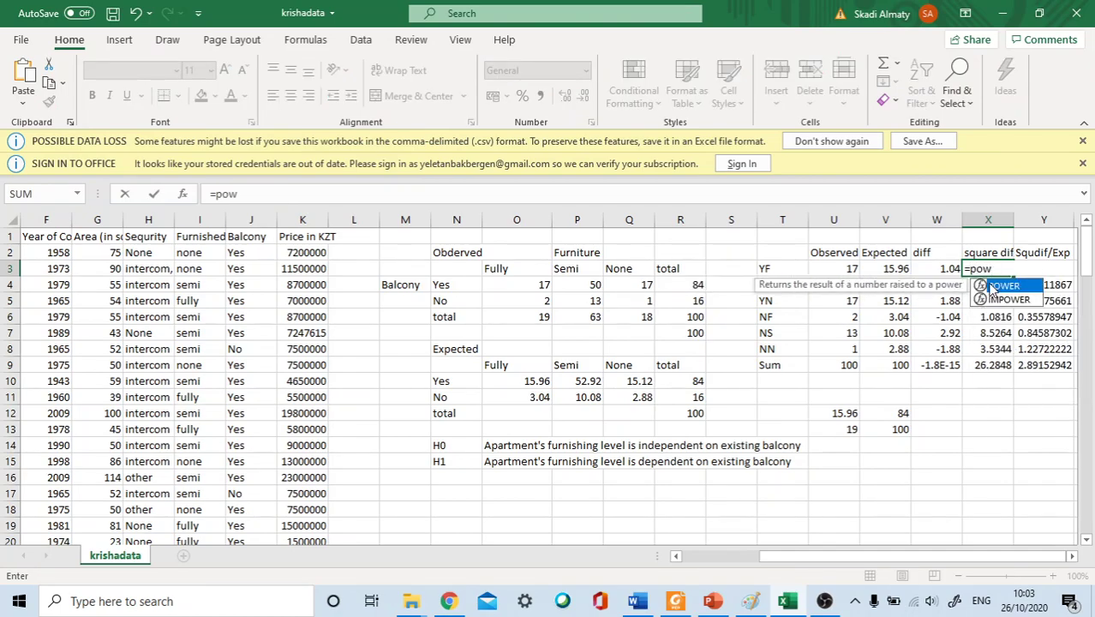
pyautogui.doubleClick(992, 287)
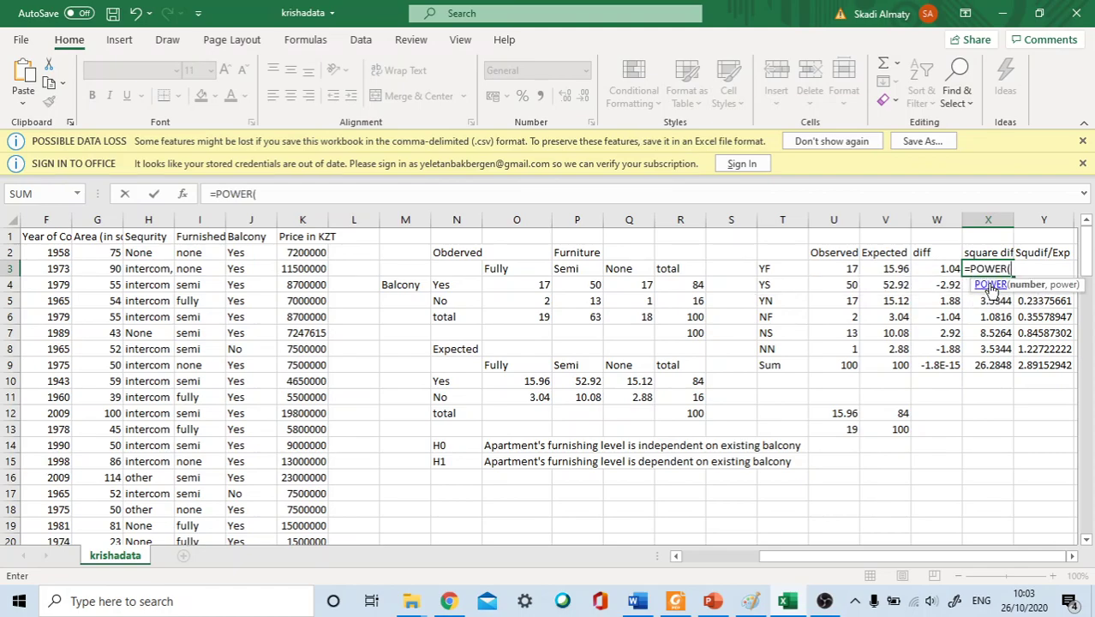
pyautogui.click(946, 270)
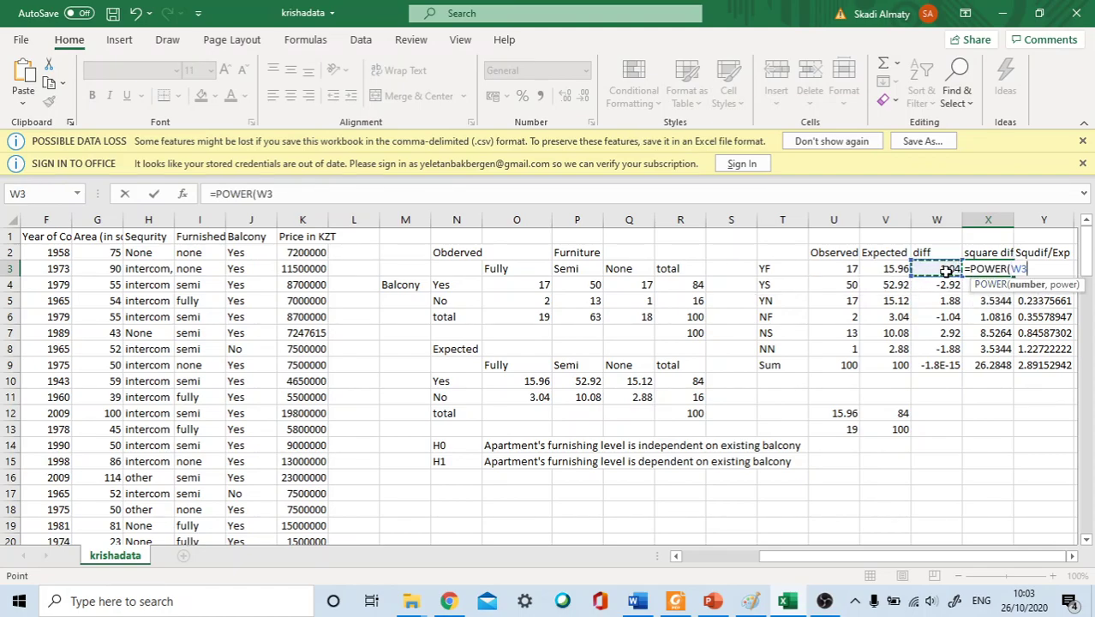
pyautogui.write(',2')
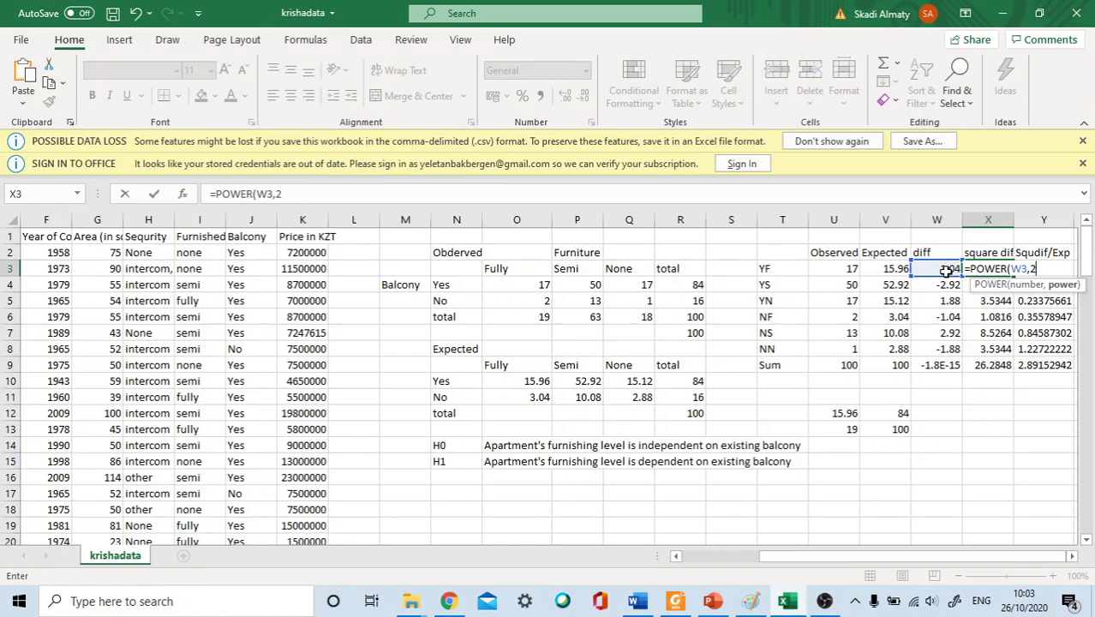
pyautogui.press('Return')
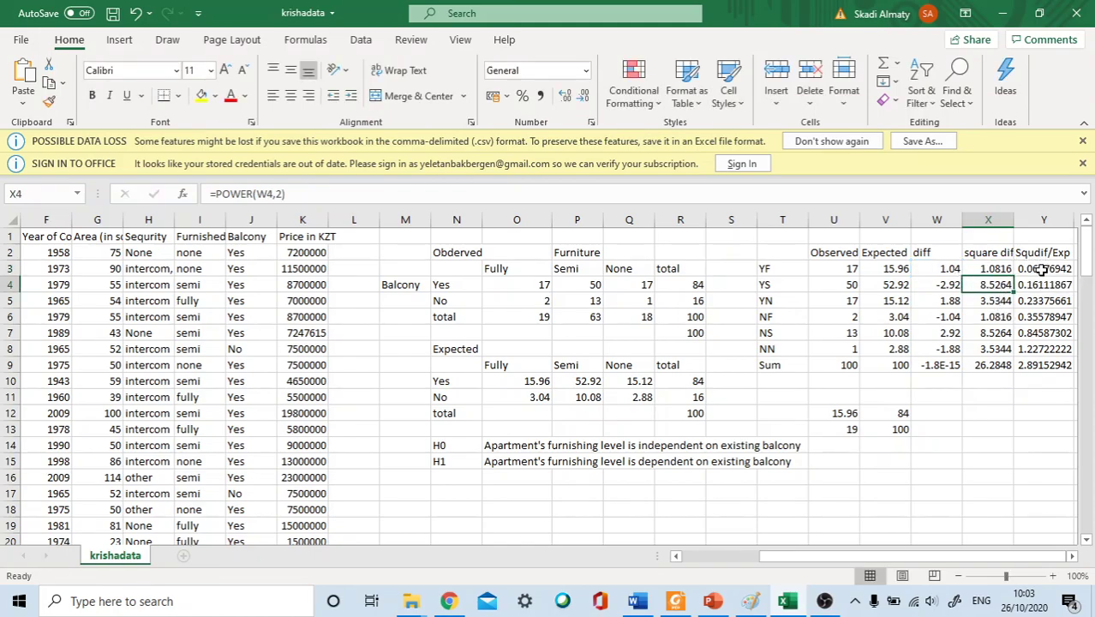
# - Select Y3, switch to the PowerPoint deck to review the chi-square formula slide, and return to the Excel worksheet
pyautogui.moveTo(861, 559); pyautogui.dragTo(894, 564)
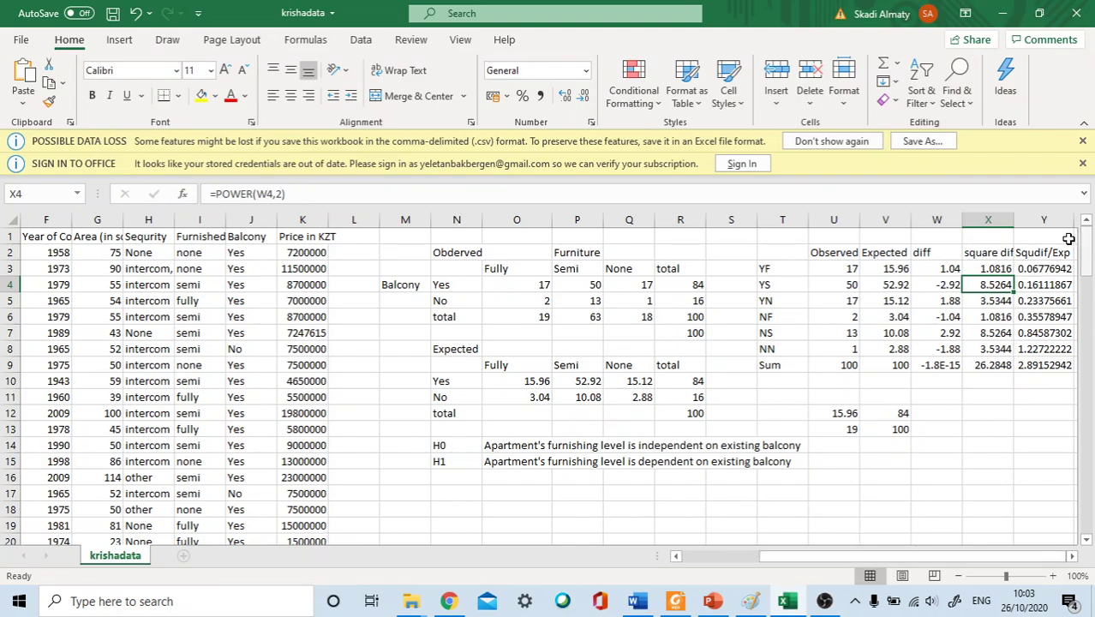
pyautogui.click(1038, 285)
pyautogui.click(1038, 269)
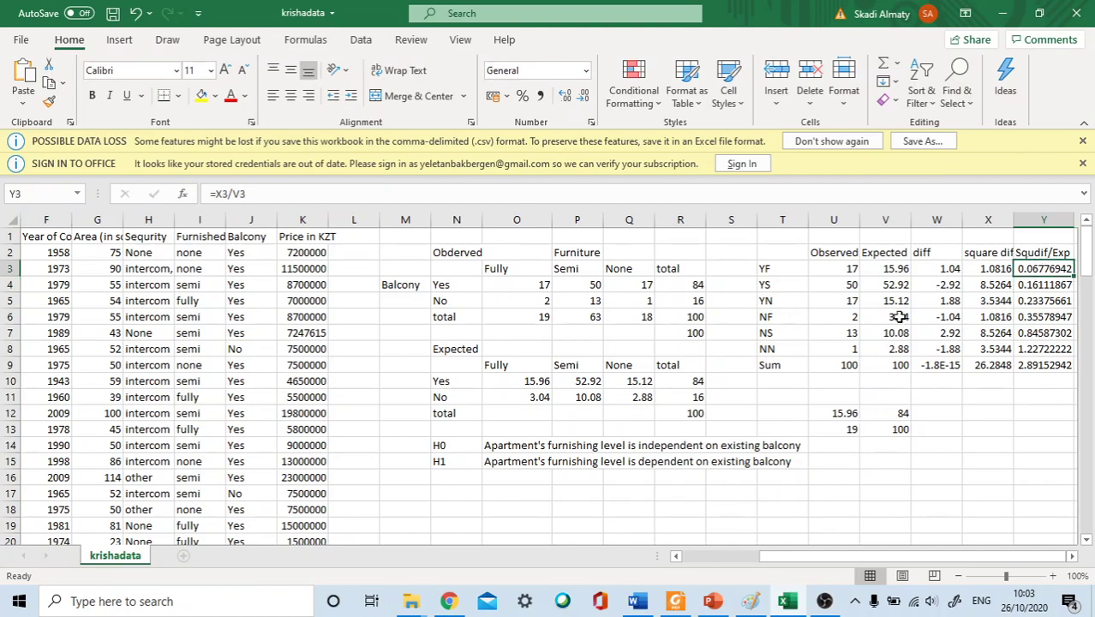
pyautogui.hotkey('alt', 'Tab')
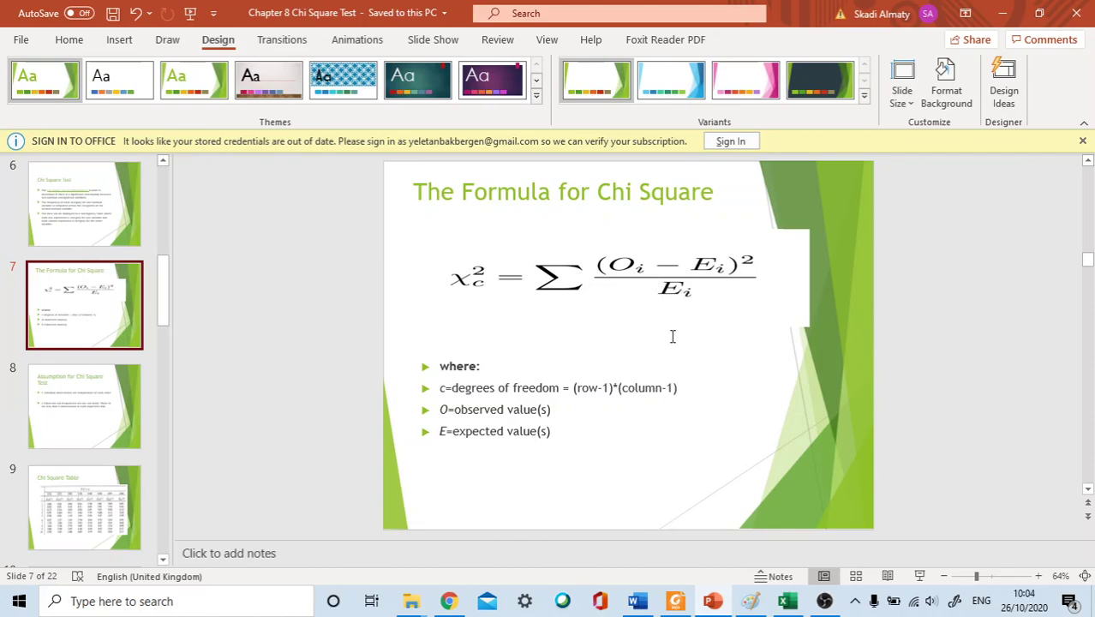
pyautogui.hotkey('alt', 'Tab')
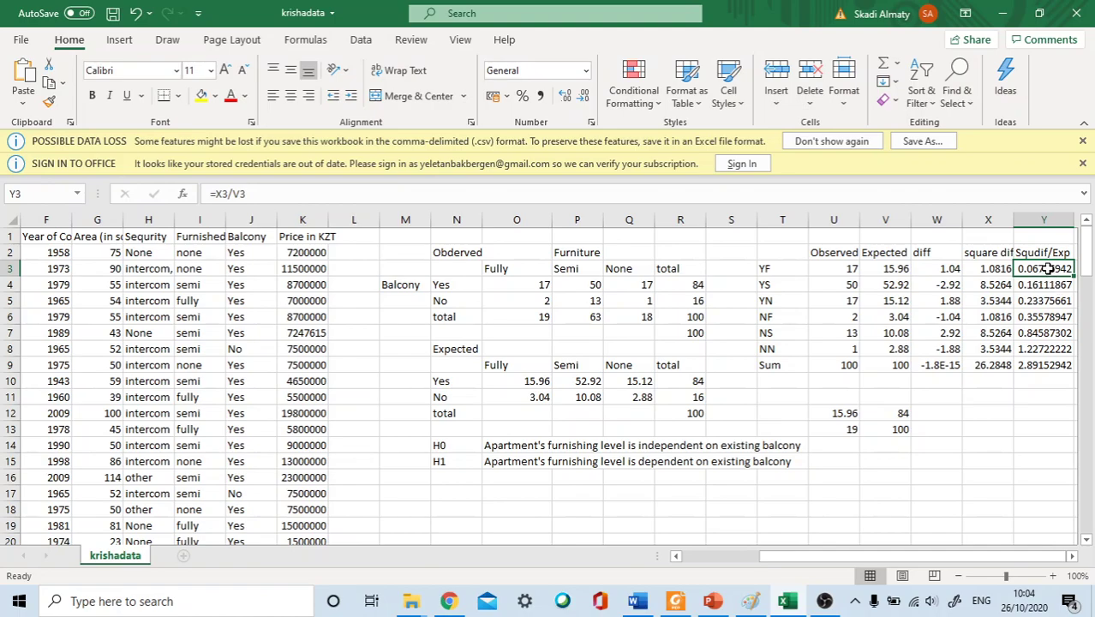
# - Re-enter the Y3 formula as squared difference divided by expected, =X3/V3, and check the sum formula in Y9
pyautogui.write('=')
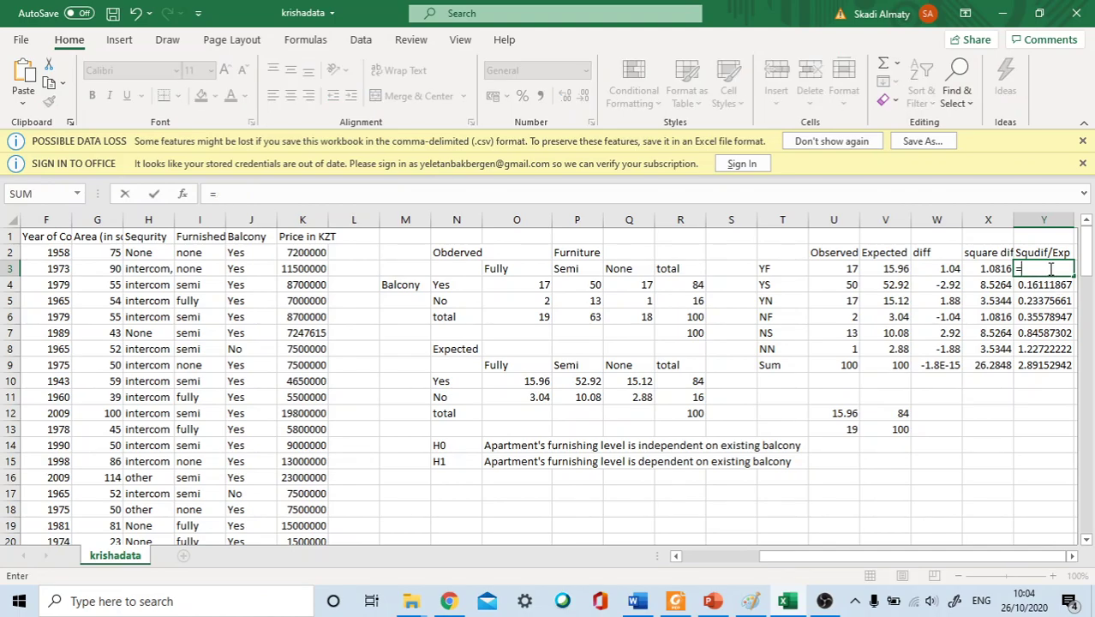
pyautogui.click(988, 269)
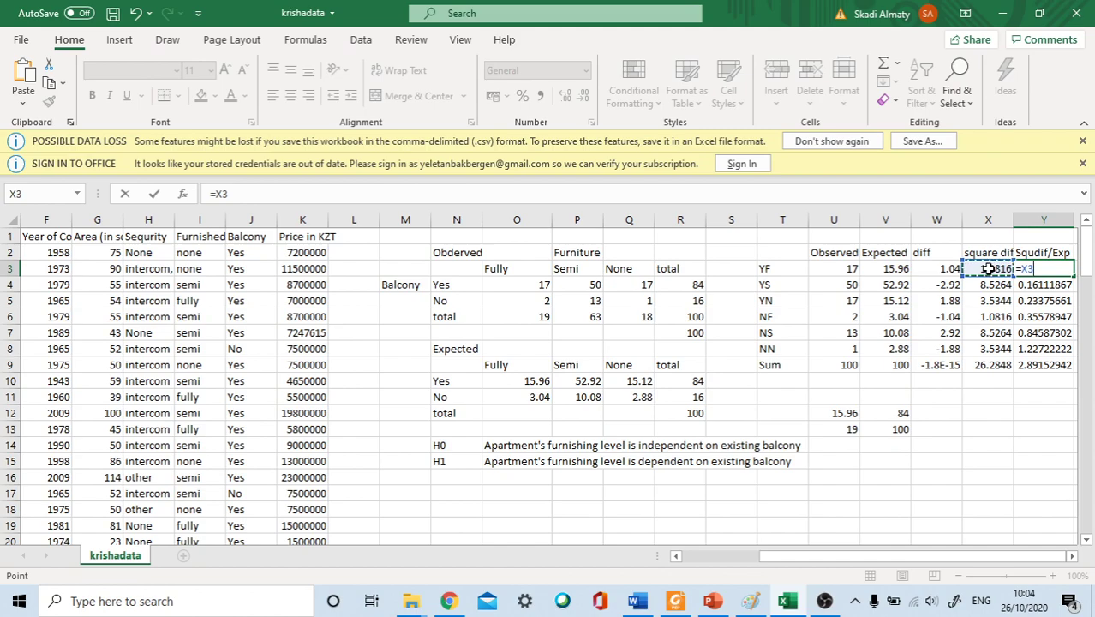
pyautogui.write('/')
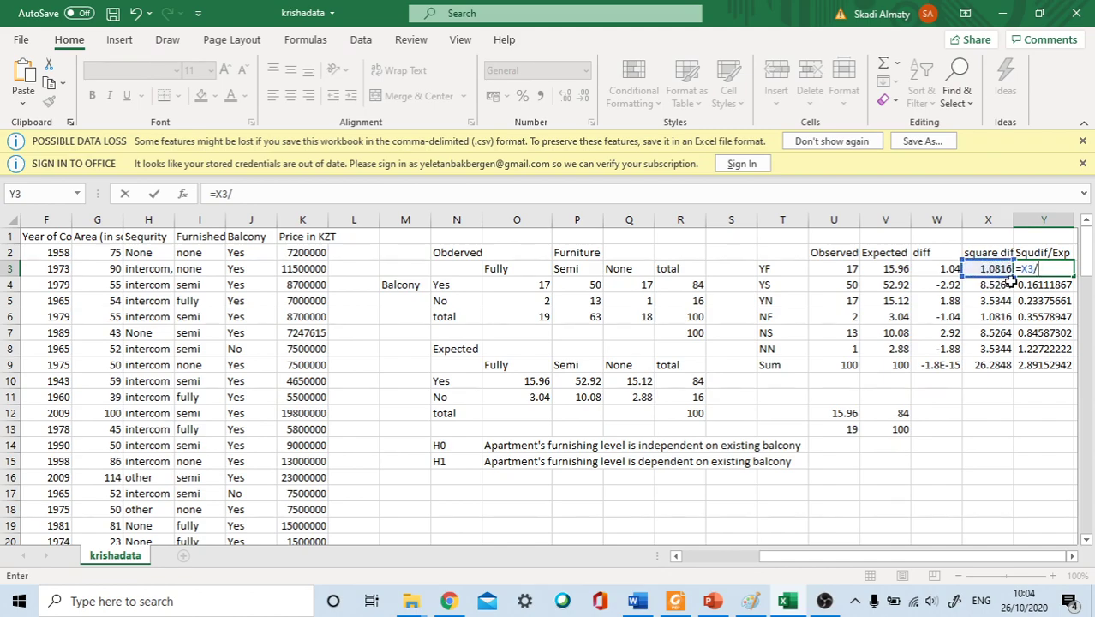
pyautogui.click(891, 271)
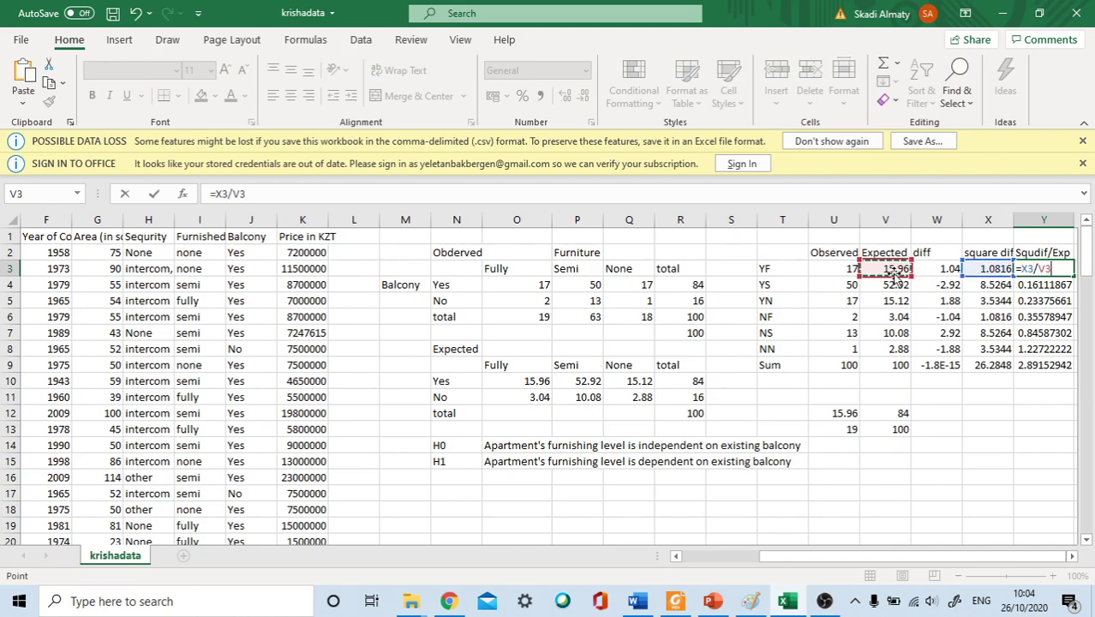
pyautogui.press('Return')
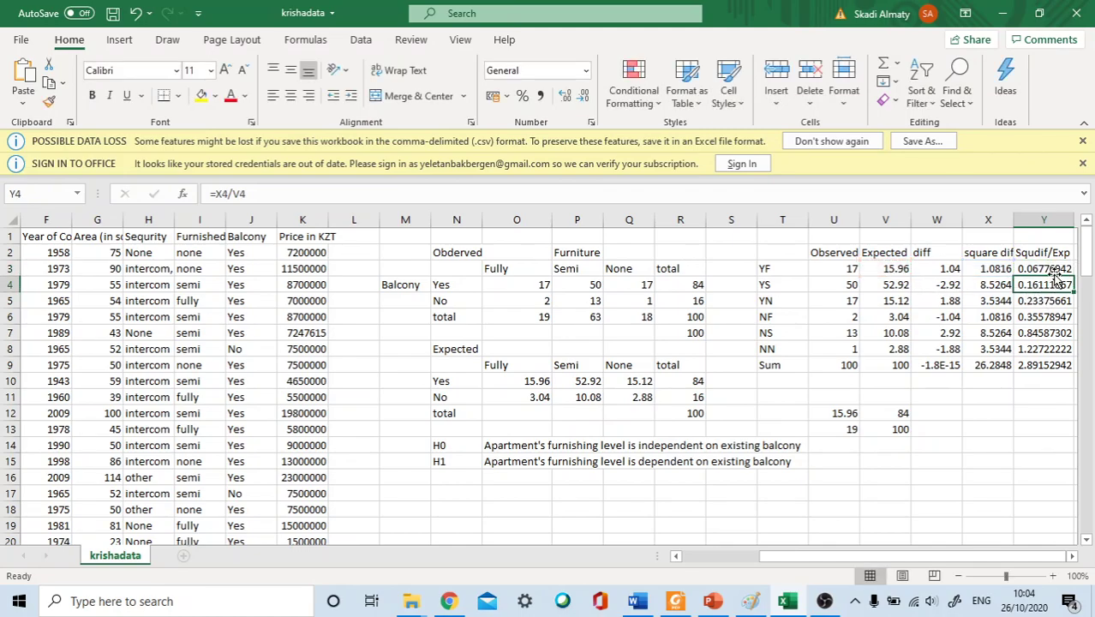
pyautogui.click(1042, 367)
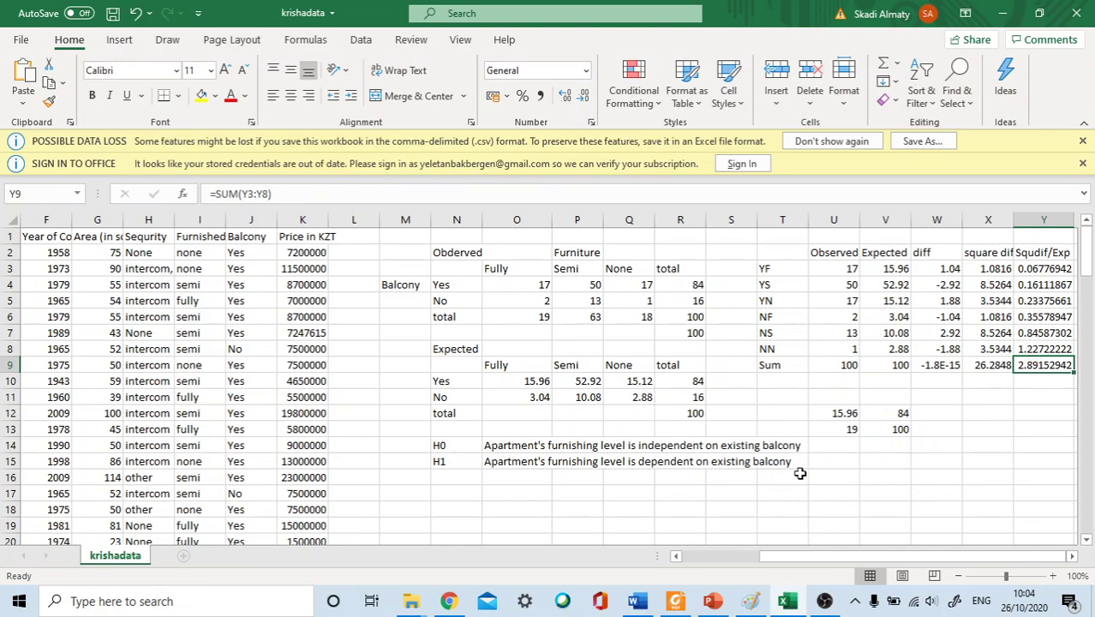
# - Label N17 "Chi Square" and enter the test statistic 2.89 beside it in O17
pyautogui.click(456, 478)
pyautogui.click(455, 493)
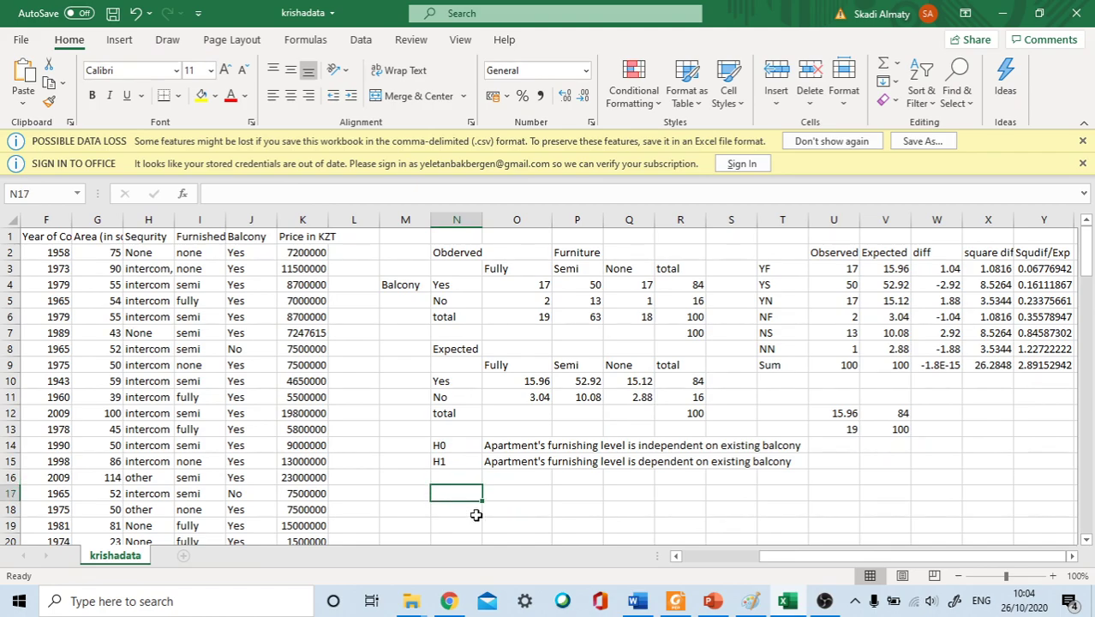
pyautogui.write('C')
pyautogui.press('BackSpace')
pyautogui.write('Ch')
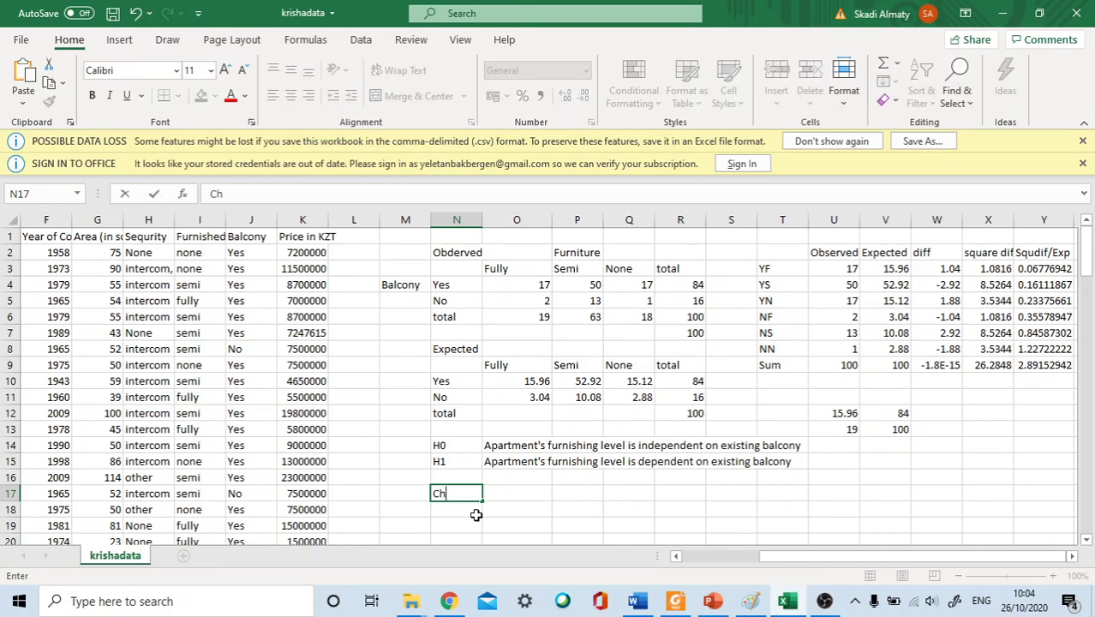
pyautogui.write('i Squ')
pyautogui.write('are')
pyautogui.press('Tab')
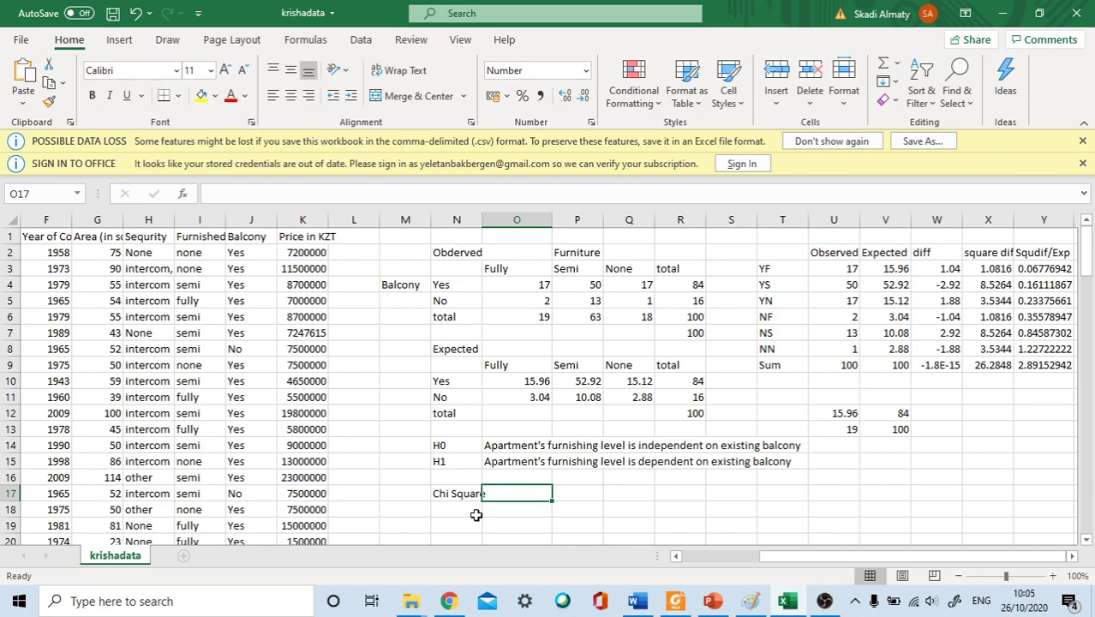
pyautogui.write('2.')
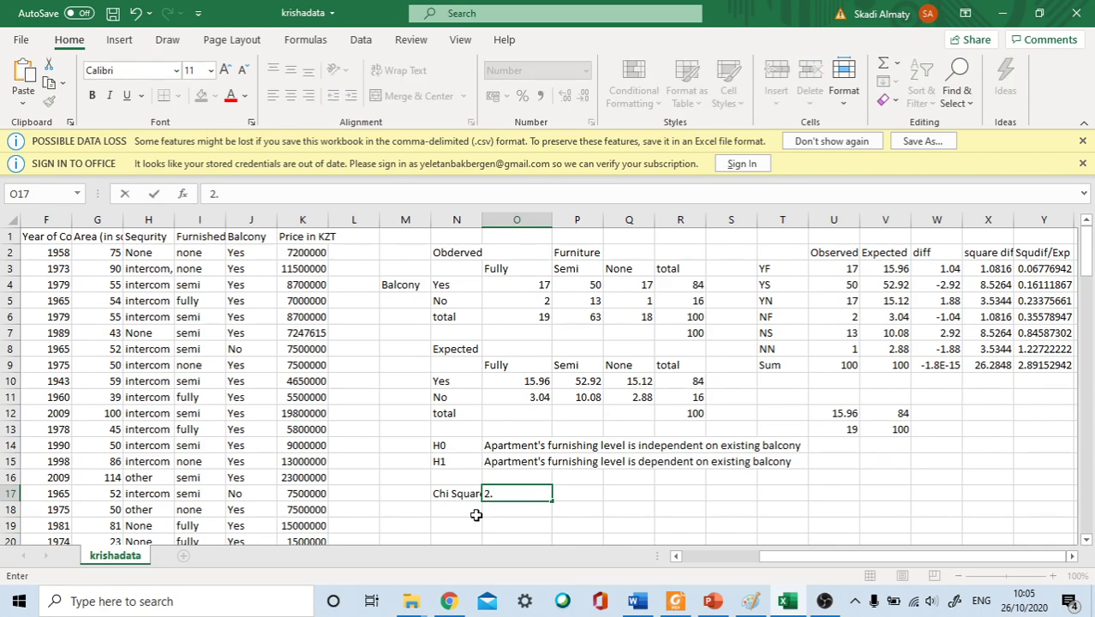
pyautogui.write('89')
pyautogui.press('Return')
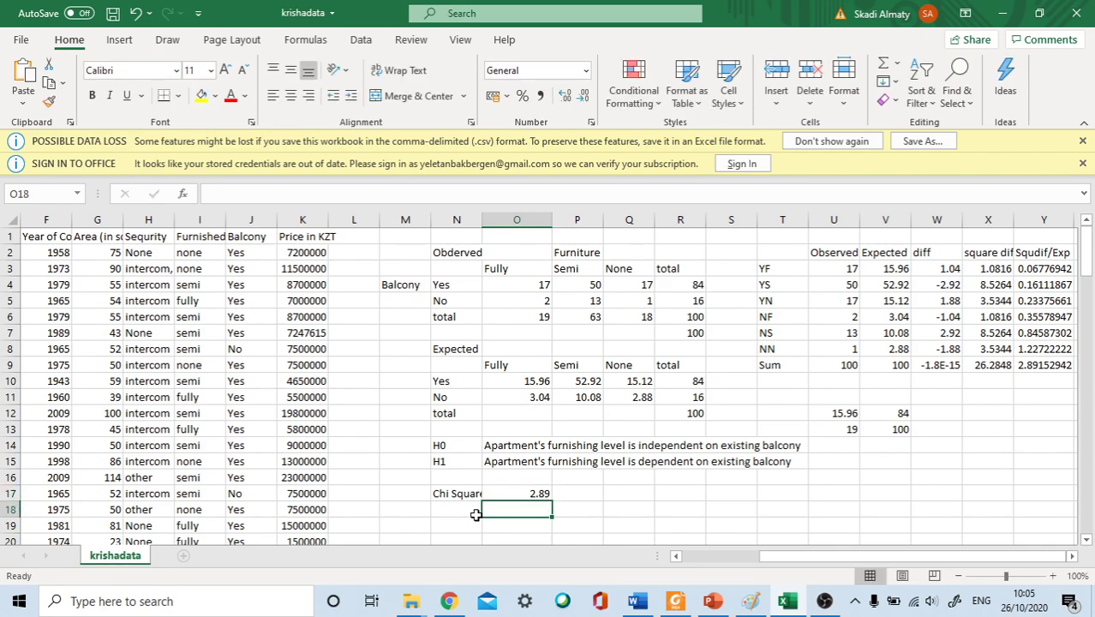
# - Add the label "Critical Value" in N18 below the Chi Square label
pyautogui.click(477, 513)
pyautogui.write('Critica')
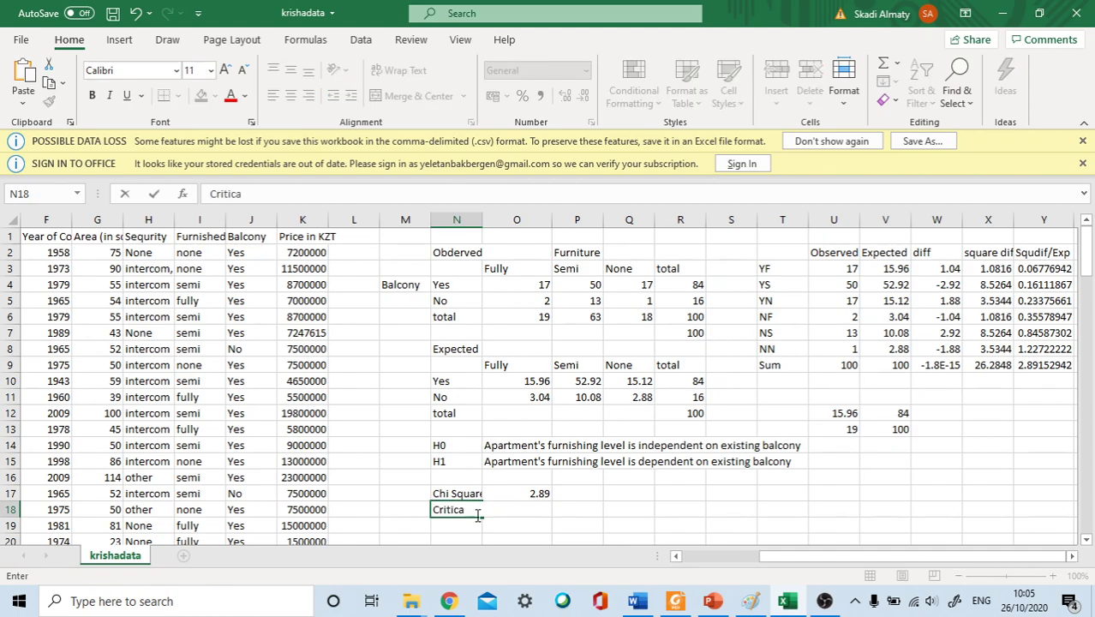
pyautogui.write('l Value')
pyautogui.press('Tab')
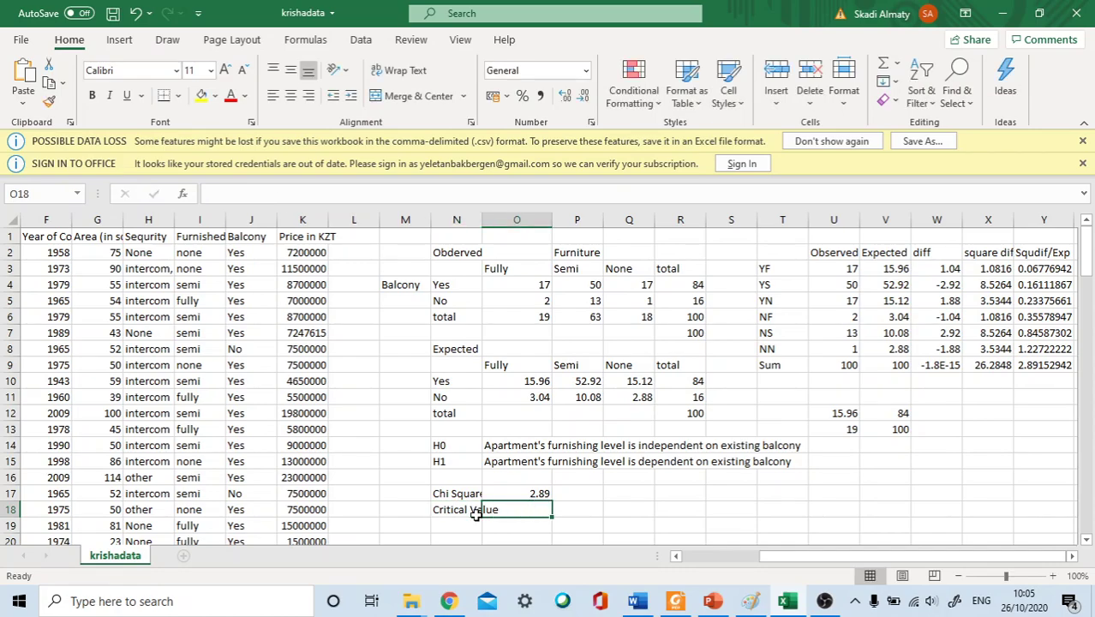
# - Switch to the PowerPoint deck to look at the Chi Square Table slide and return to the Excel worksheet
pyautogui.hotkey('alt', 'Tab')
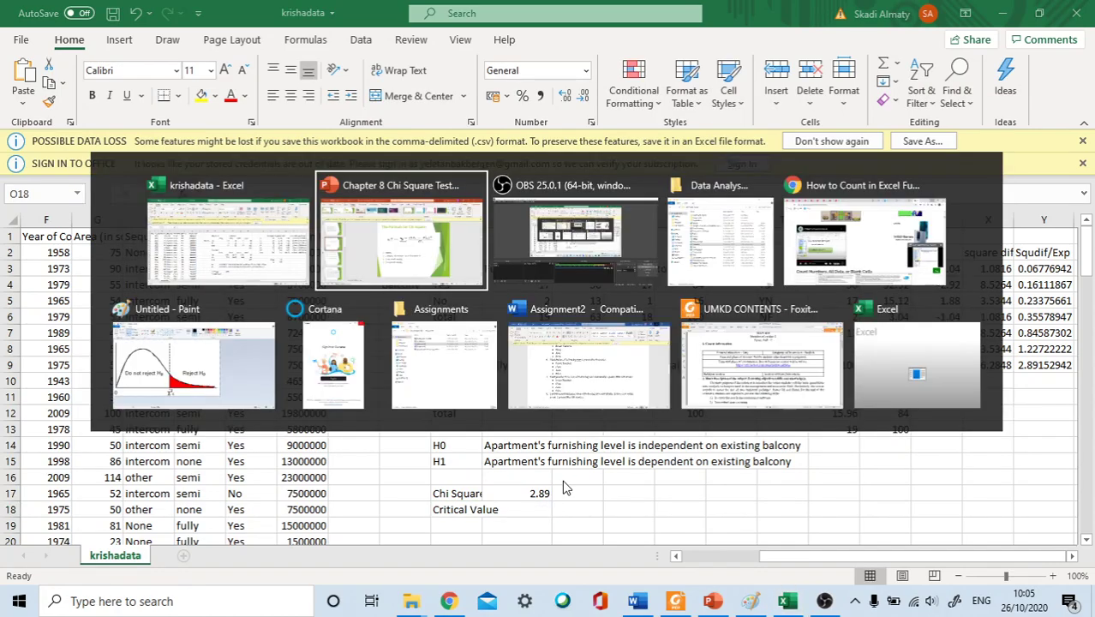
pyautogui.scroll(2, 605, 467)
pyautogui.scroll(-4, 606, 468)
pyautogui.scroll(-3, 606, 468)
pyautogui.scroll(3, 604, 466)
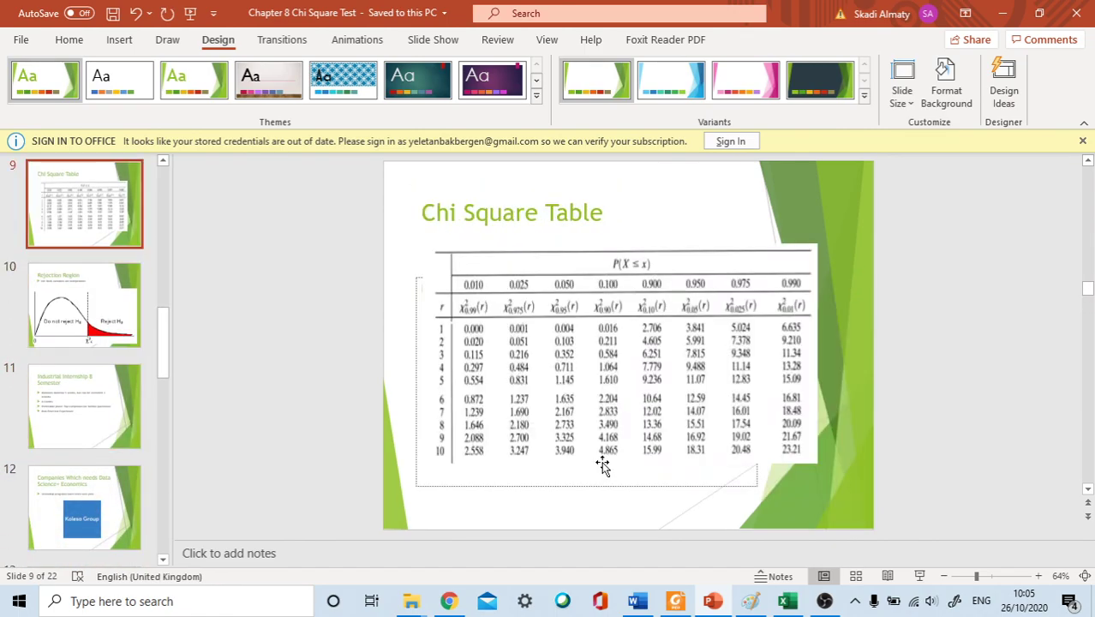
pyautogui.hotkey('alt', 'Tab')
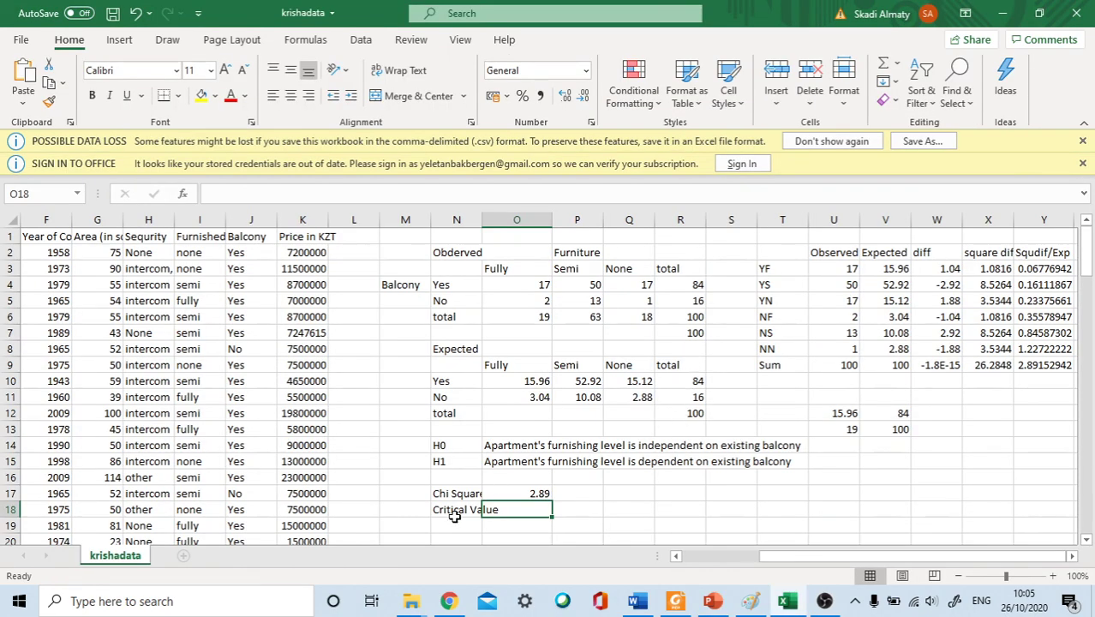
# - Label N19 "DF" and enter the degrees-of-freedom expression (2-1)*(3-1) in O19
pyautogui.click(457, 525)
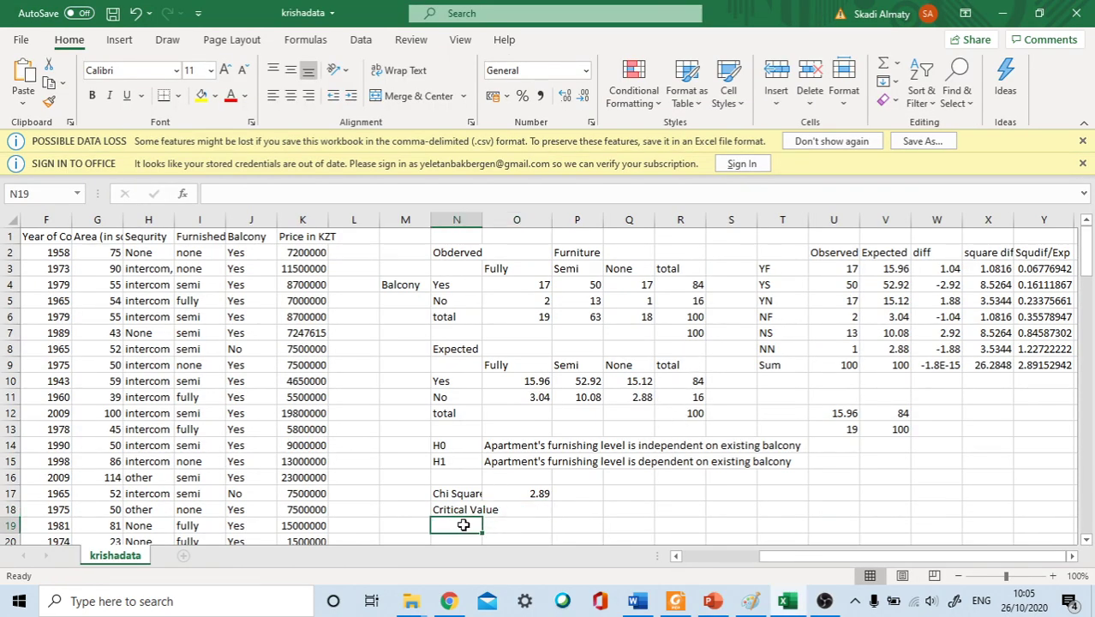
pyautogui.write('DF')
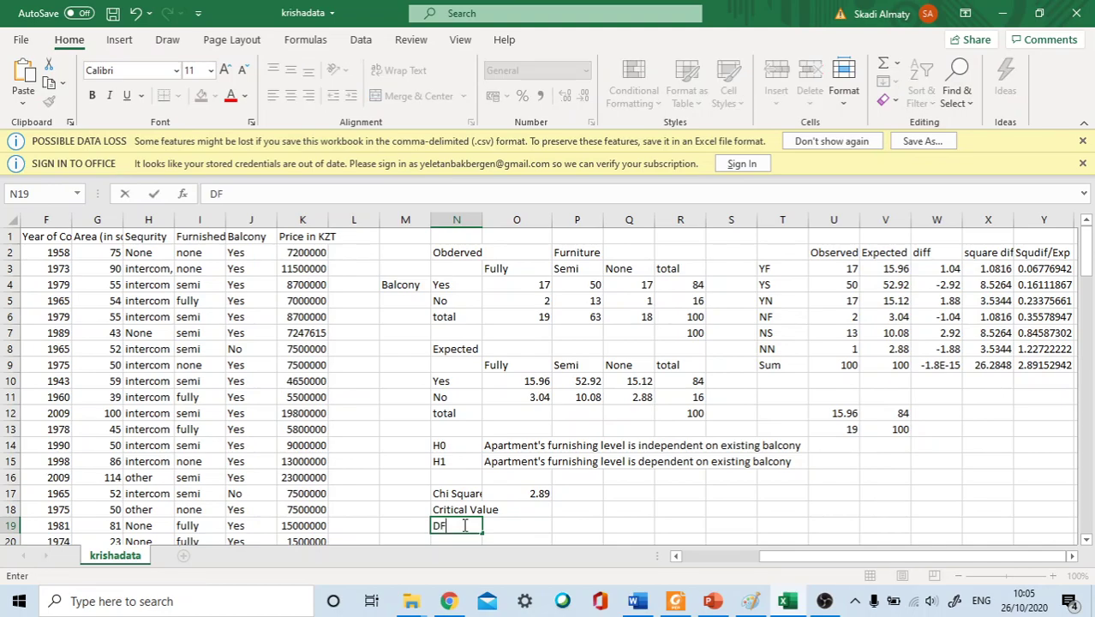
pyautogui.press('Tab')
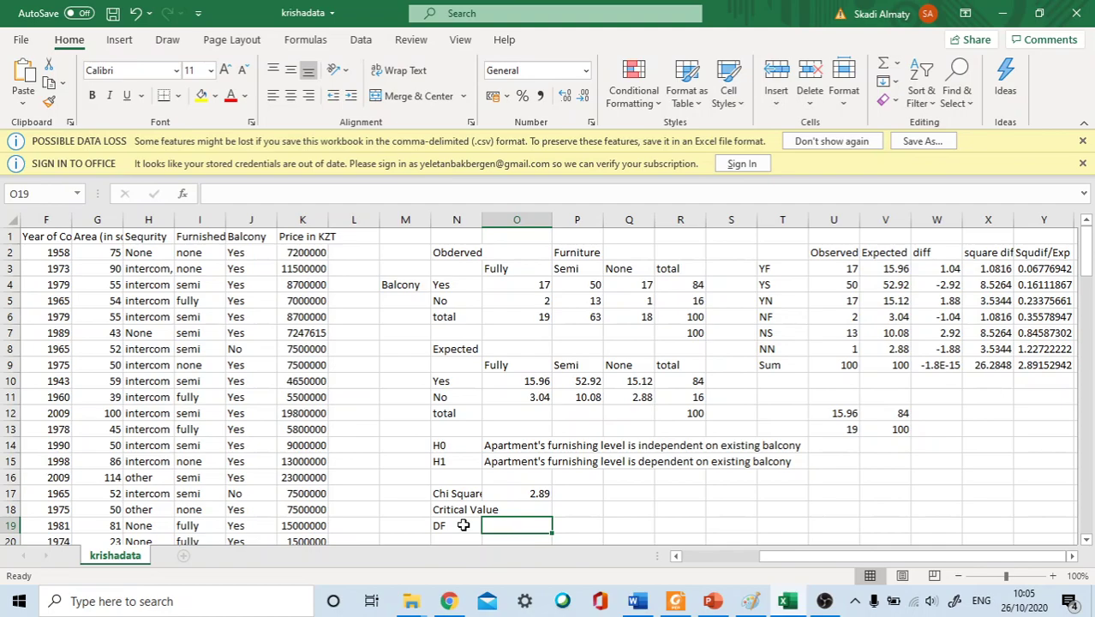
pyautogui.write('()')
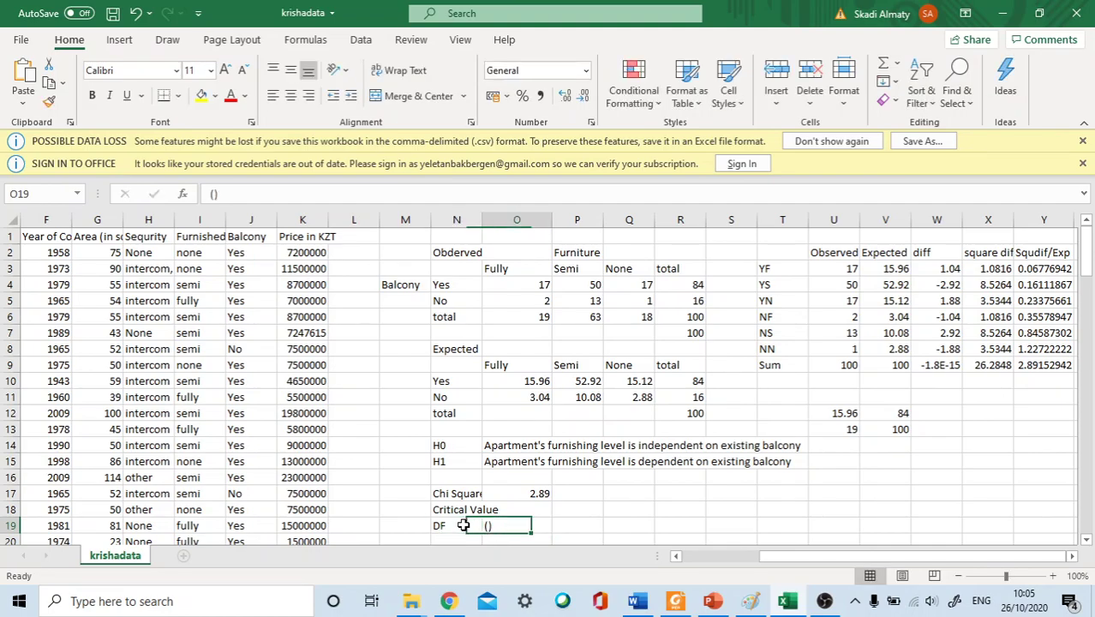
pyautogui.press('BackSpace')
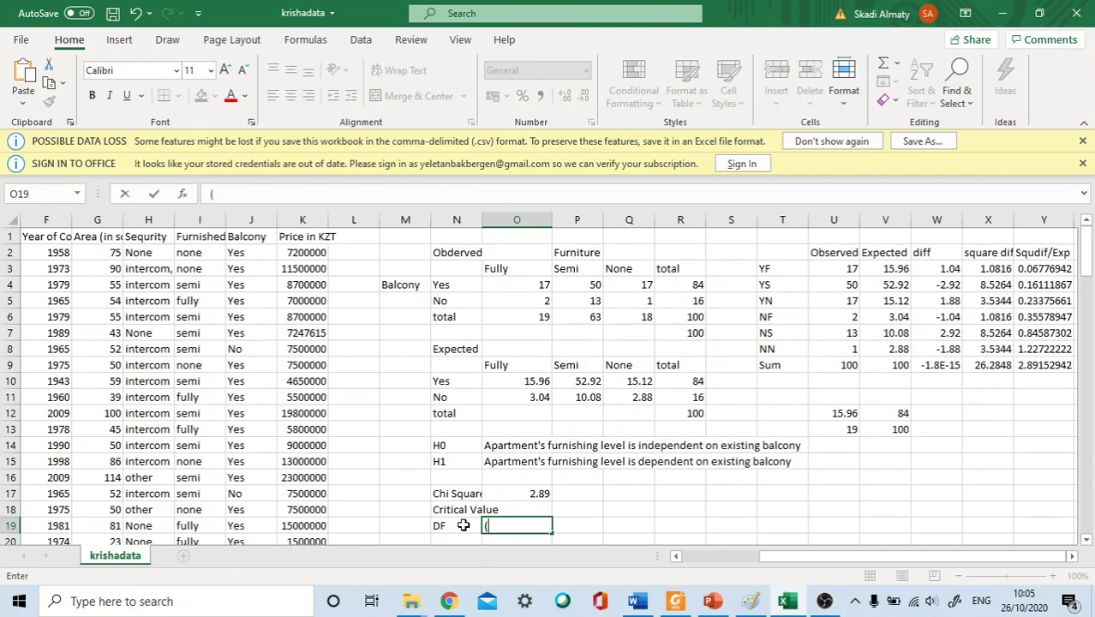
pyautogui.write('(2-1)')
pyautogui.write('*(3-1')
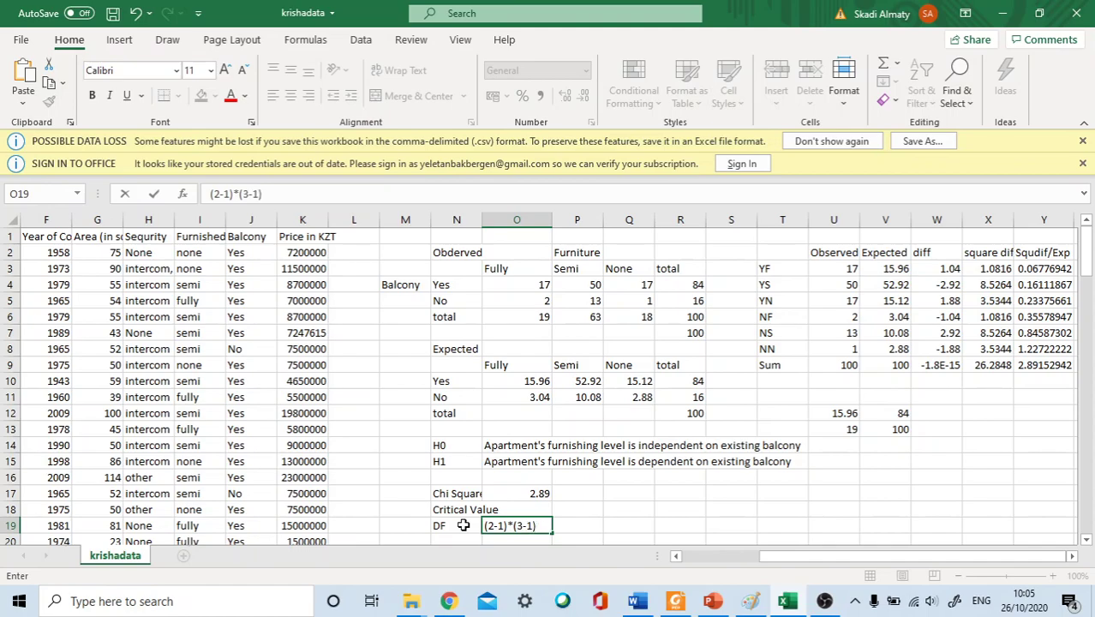
pyautogui.write(')')
pyautogui.press('Return')
# - Turn the degrees-of-freedom expression in O19 into the formula =(2-1)*(3-1)
pyautogui.press('Up')
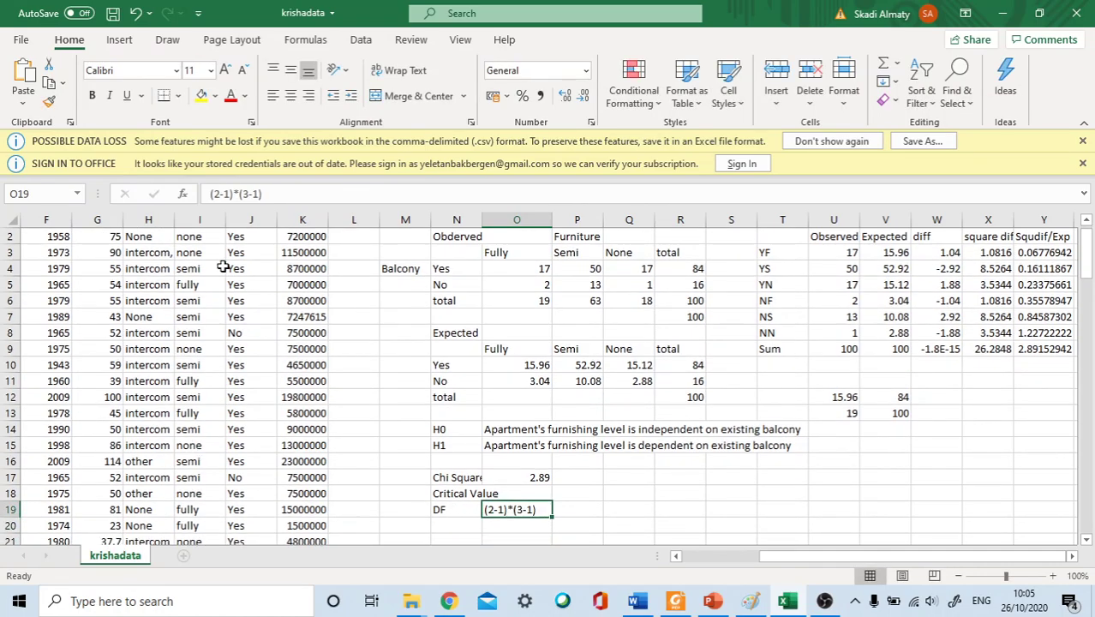
pyautogui.click(209, 194)
pyautogui.write('=')
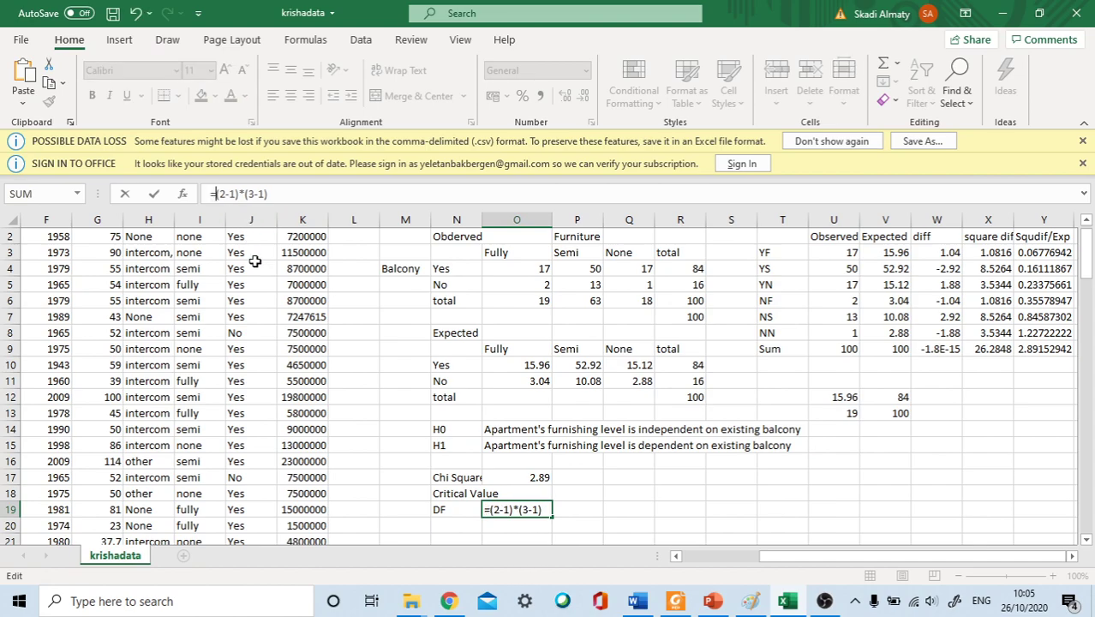
pyautogui.press('Return')
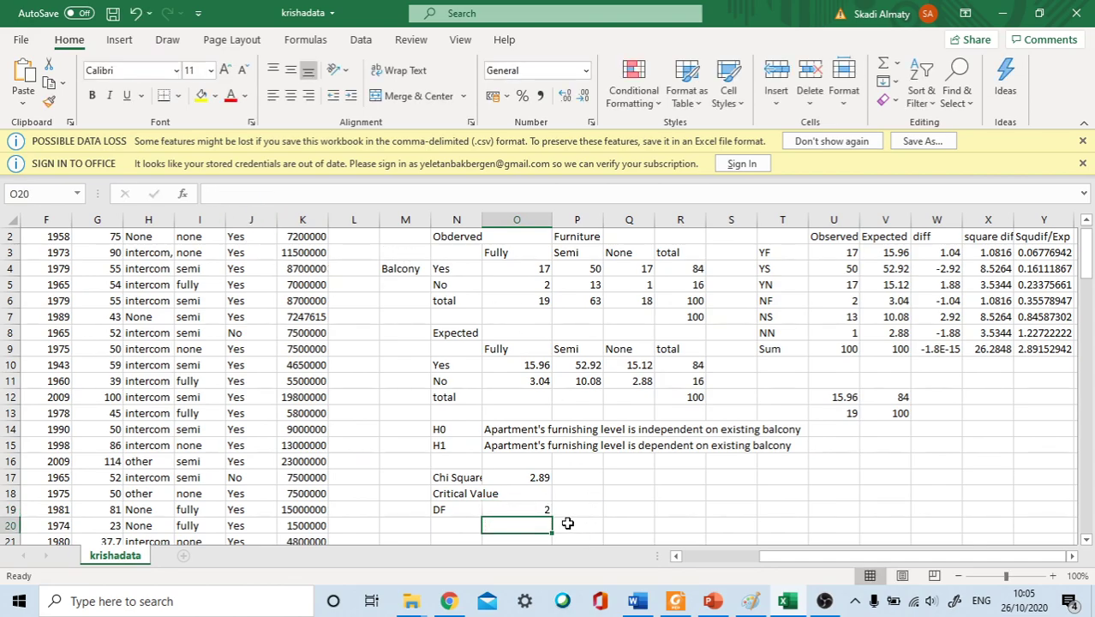
# - Look up the critical value in the PowerPoint Chi Square Table slide and enter 5.99 in O18 of the Excel worksheet
pyautogui.hotkey('alt', 'Tab')
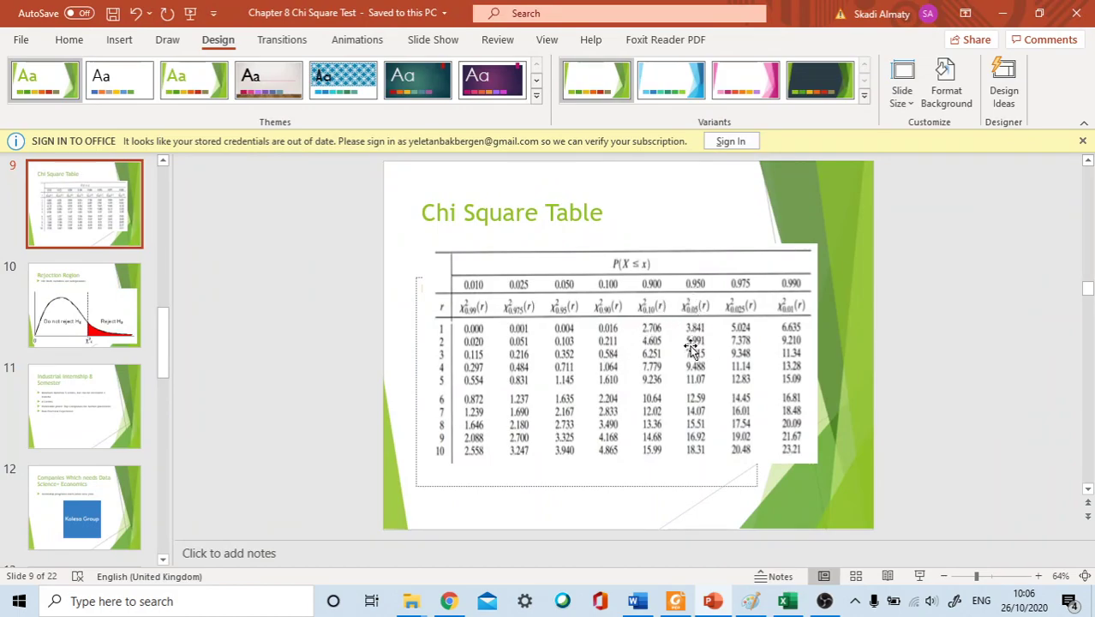
pyautogui.hotkey('alt', 'Tab')
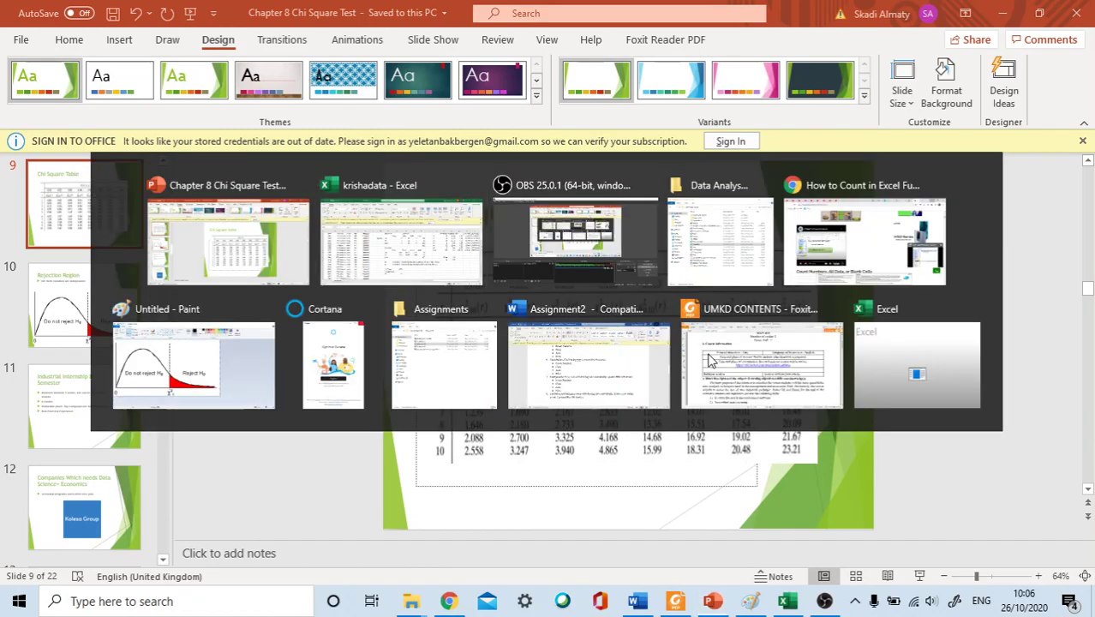
pyautogui.click(539, 490)
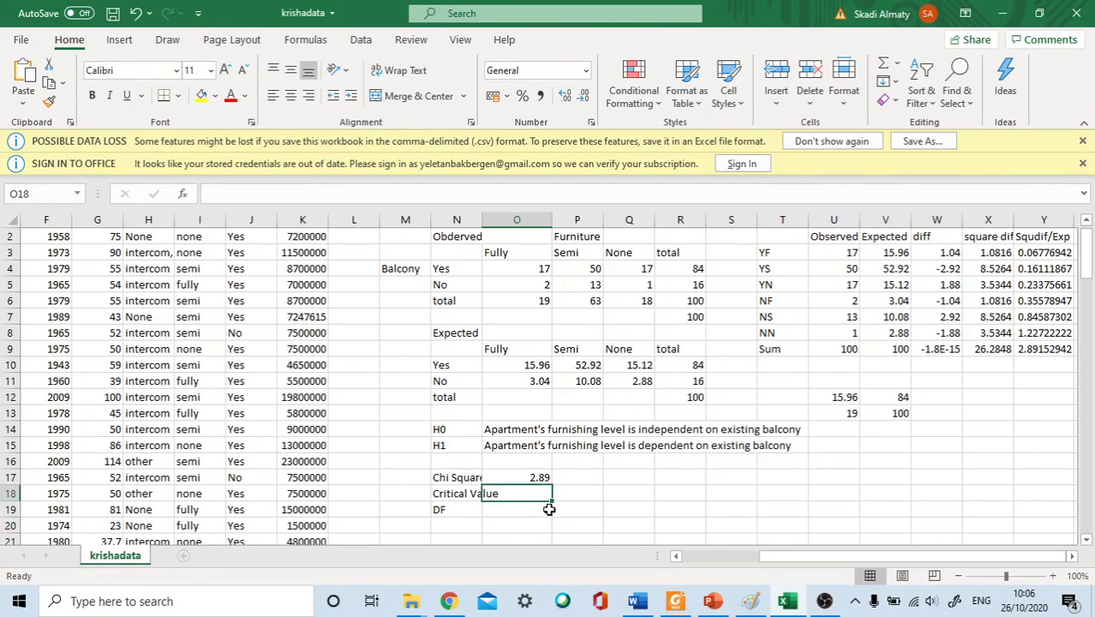
pyautogui.write('5.99')
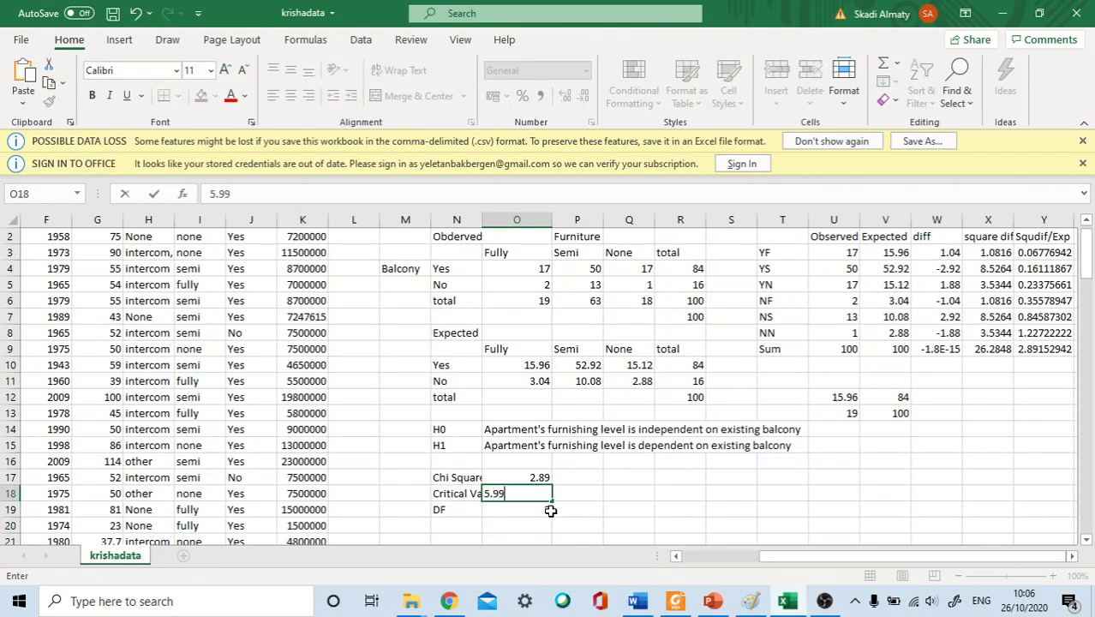
# - Switch to Paint, add the text 5.99 beside the χ²c mark on the rejection-region graph, and shrink its text box to about 231 × 76 px
pyautogui.click(748, 604)
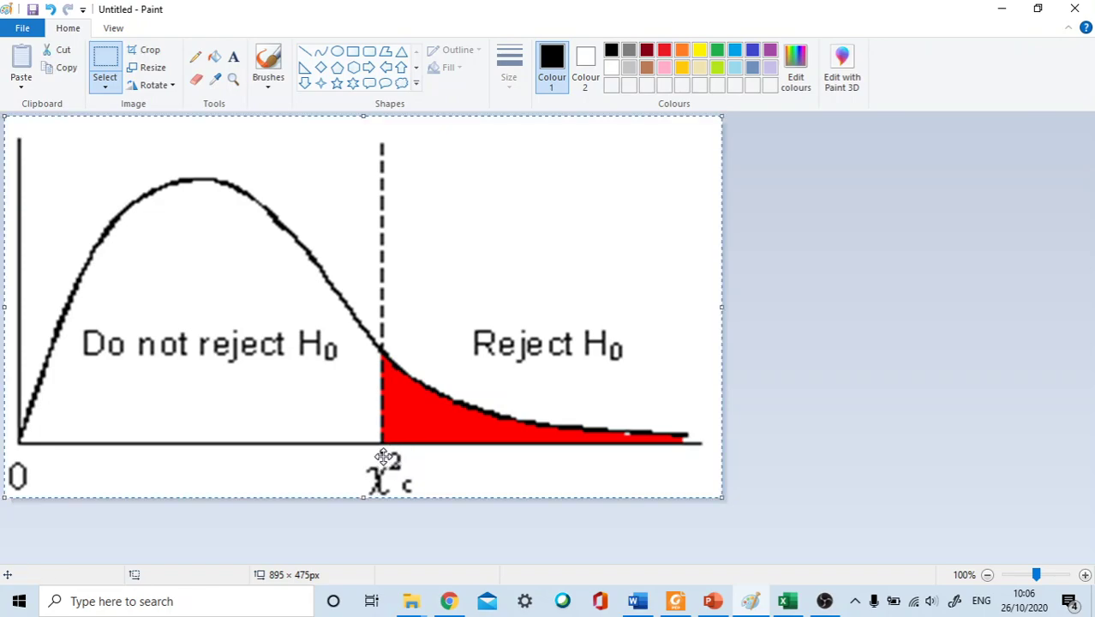
pyautogui.click(196, 58)
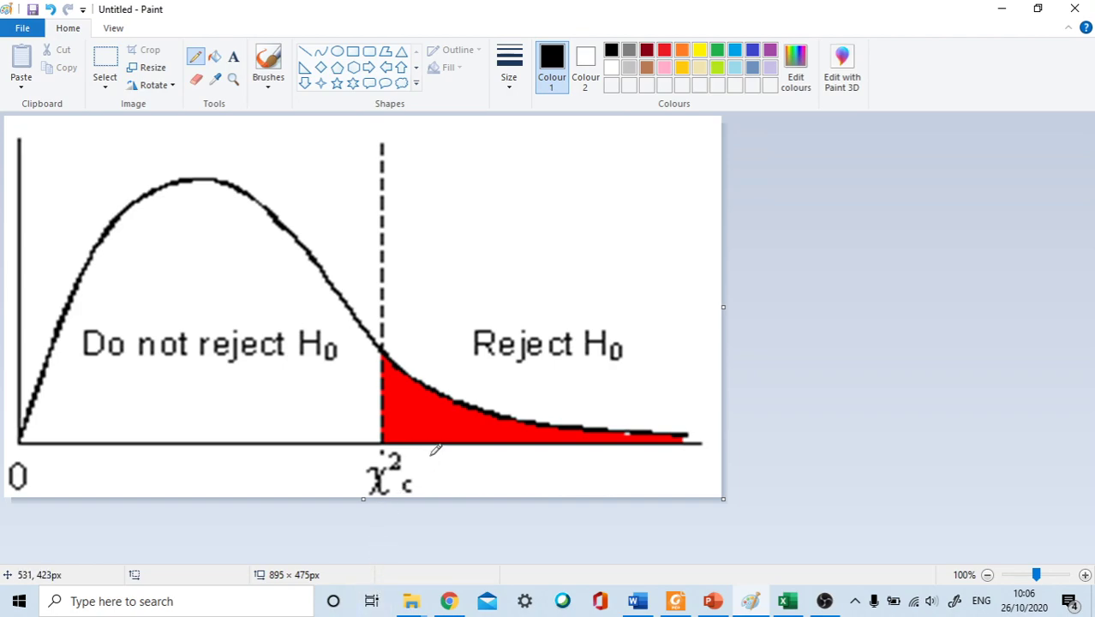
pyautogui.click(233, 57)
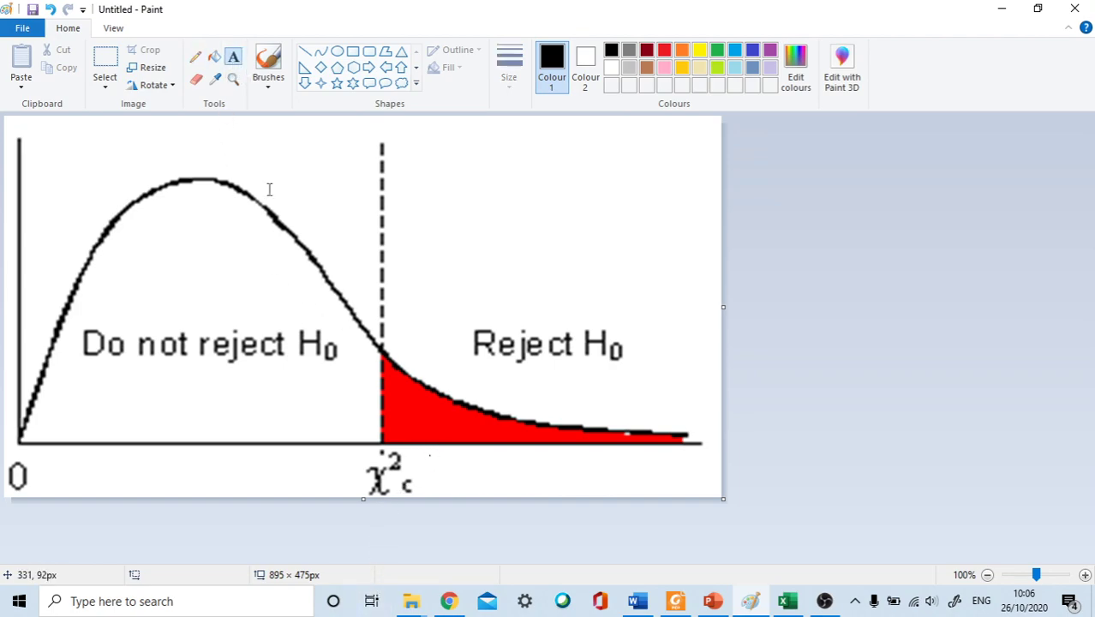
pyautogui.click(411, 468)
pyautogui.write('5')
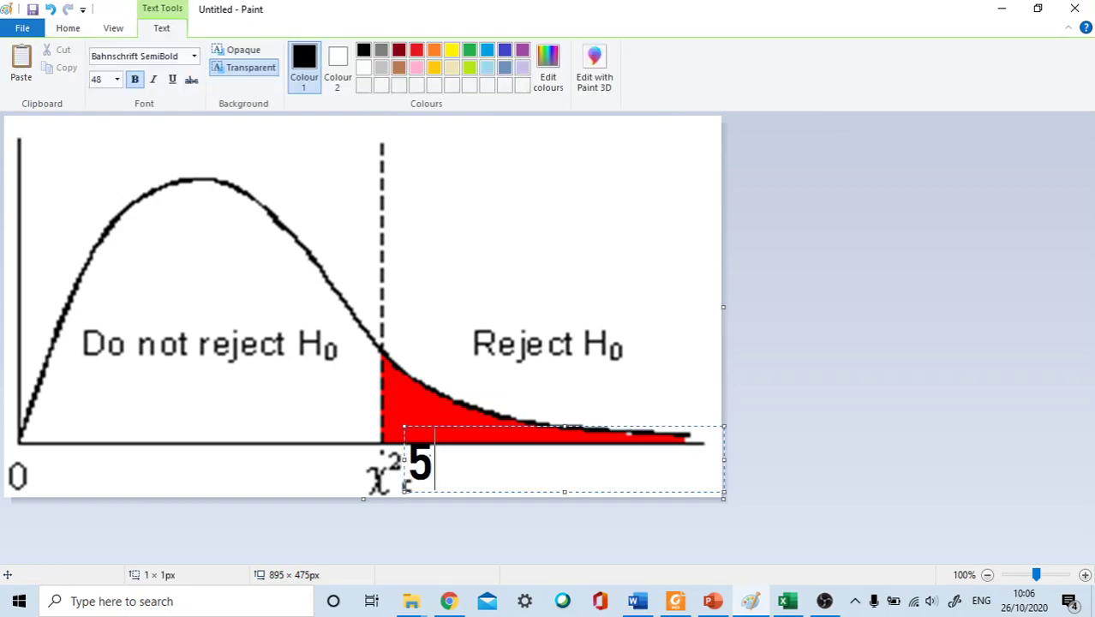
pyautogui.write('.99')
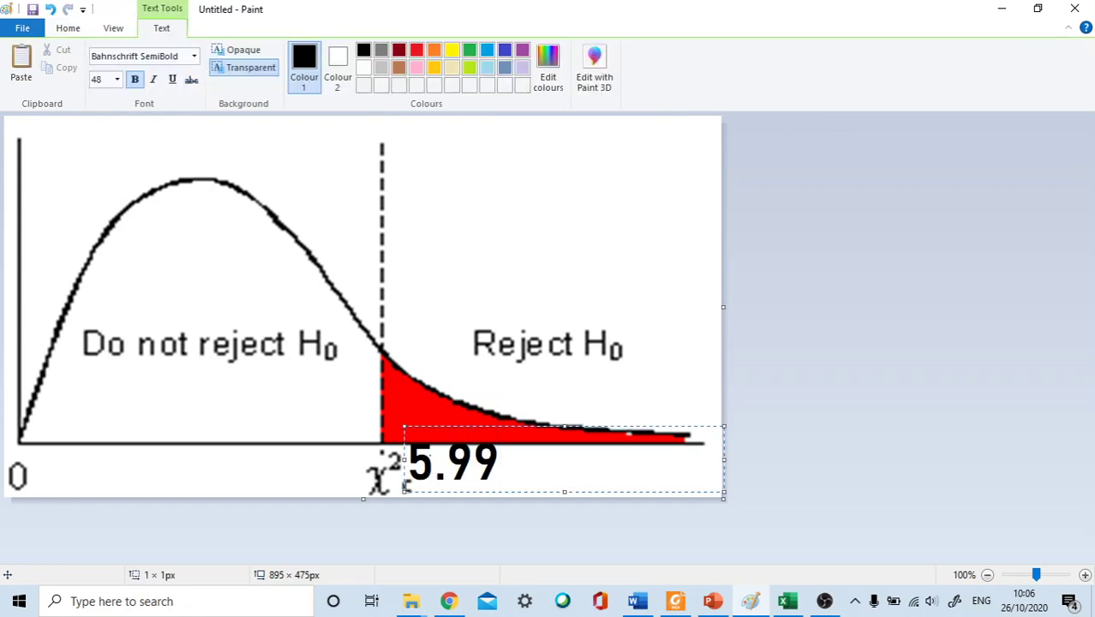
pyautogui.moveTo(724, 426); pyautogui.dragTo(586, 437)
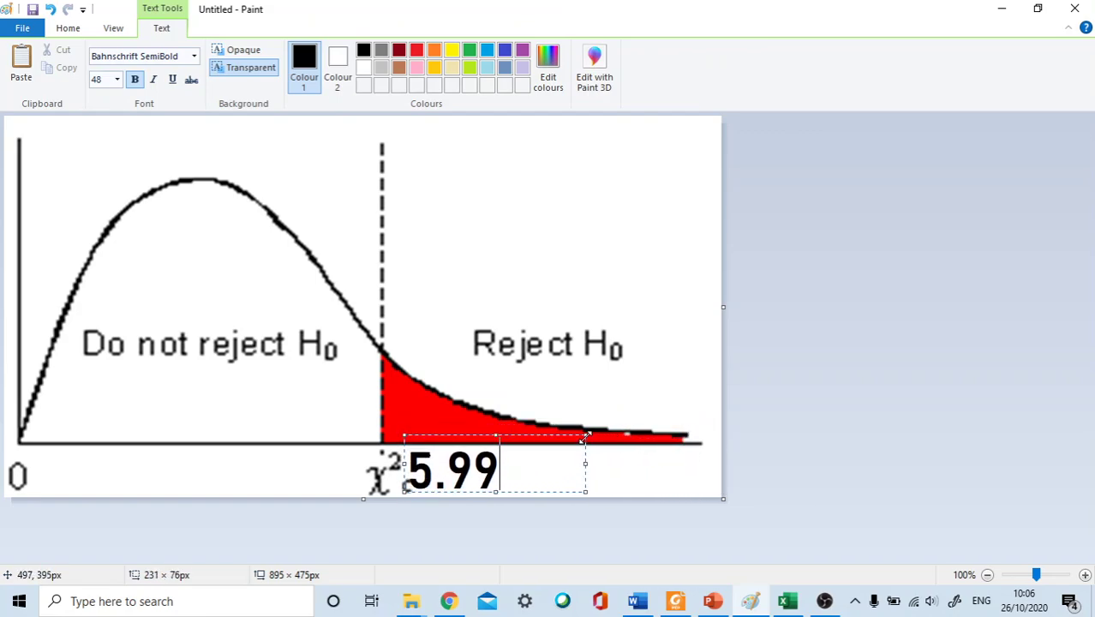
# - Select the 5.99 label on the graph and reduce its font size
pyautogui.click(117, 80)
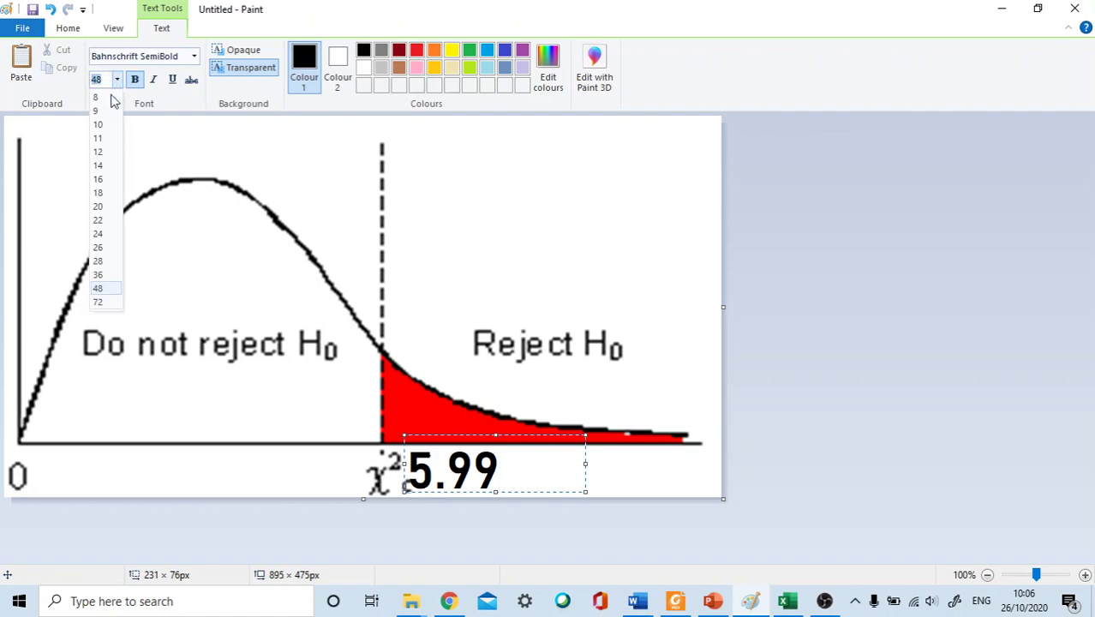
pyautogui.click(98, 224)
pyautogui.moveTo(500, 469); pyautogui.dragTo(410, 462)
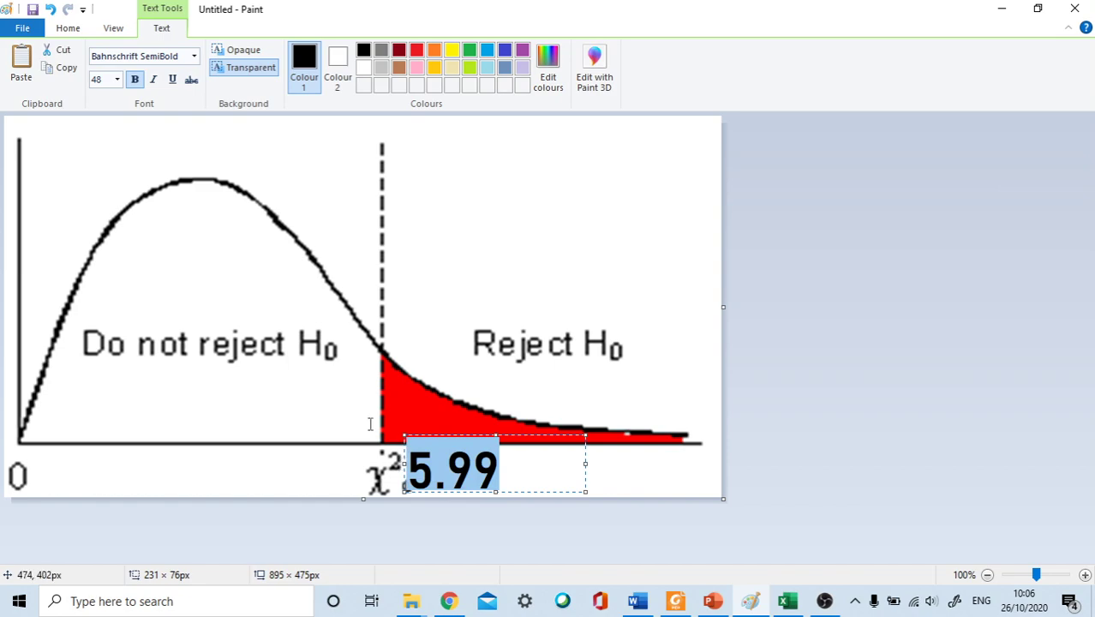
pyautogui.click(117, 80)
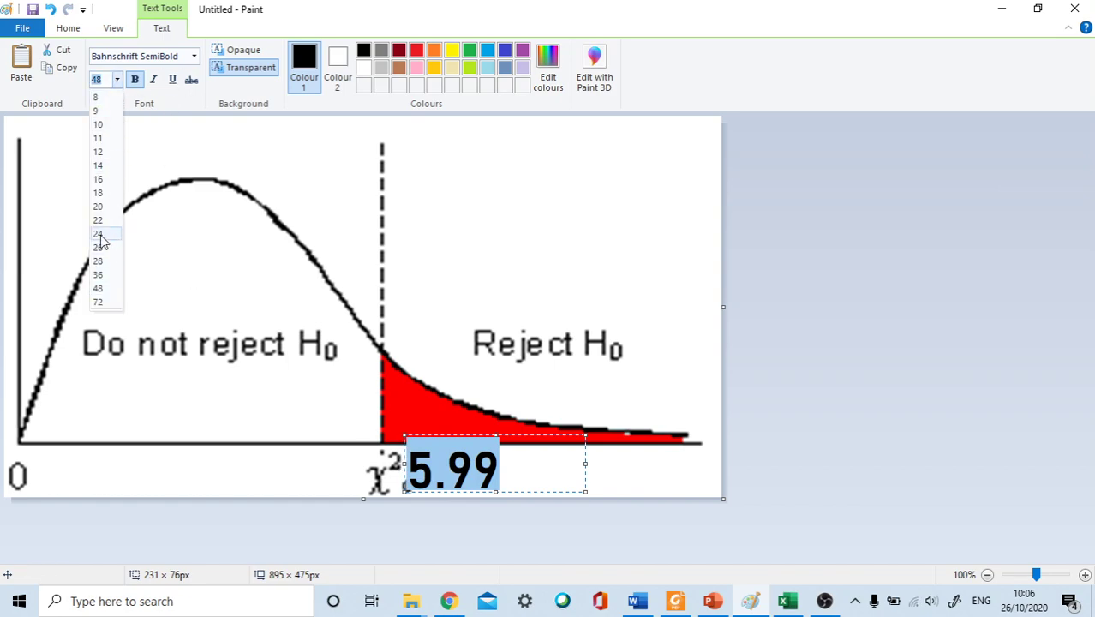